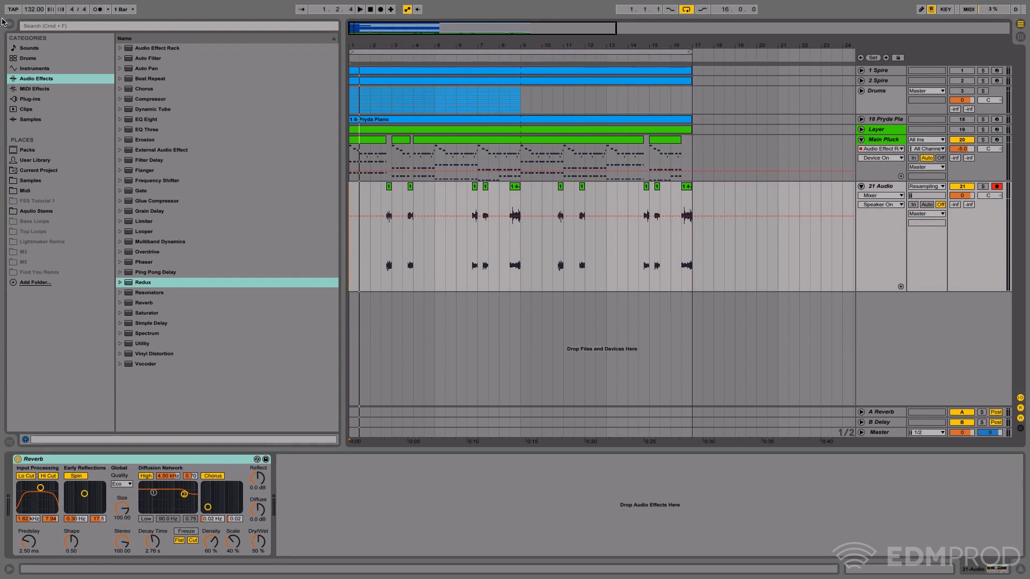
- Hide the browser and briefly audition the Main Pluck track in solo
click(9, 25)
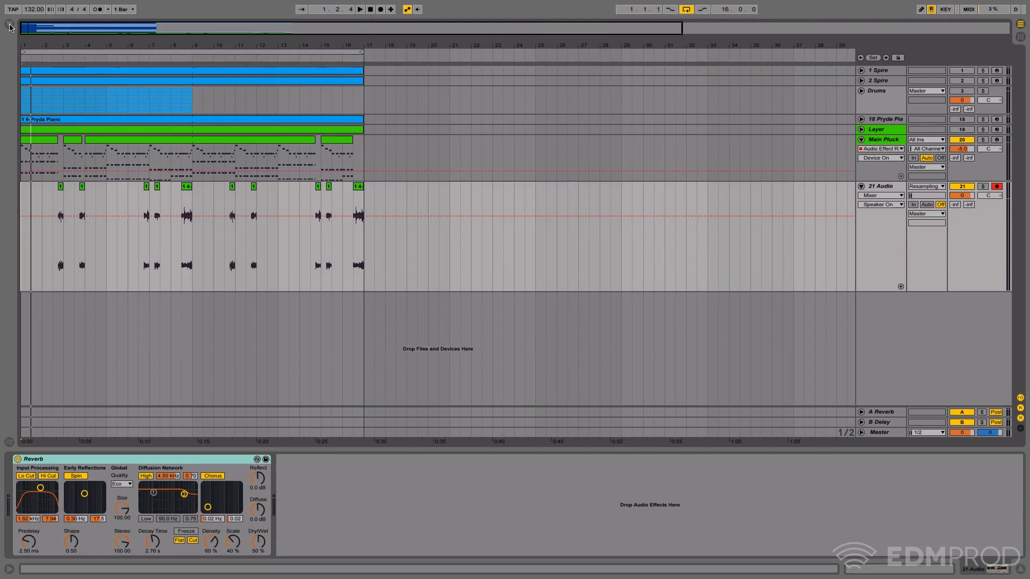
drag(48, 44, 60, 54)
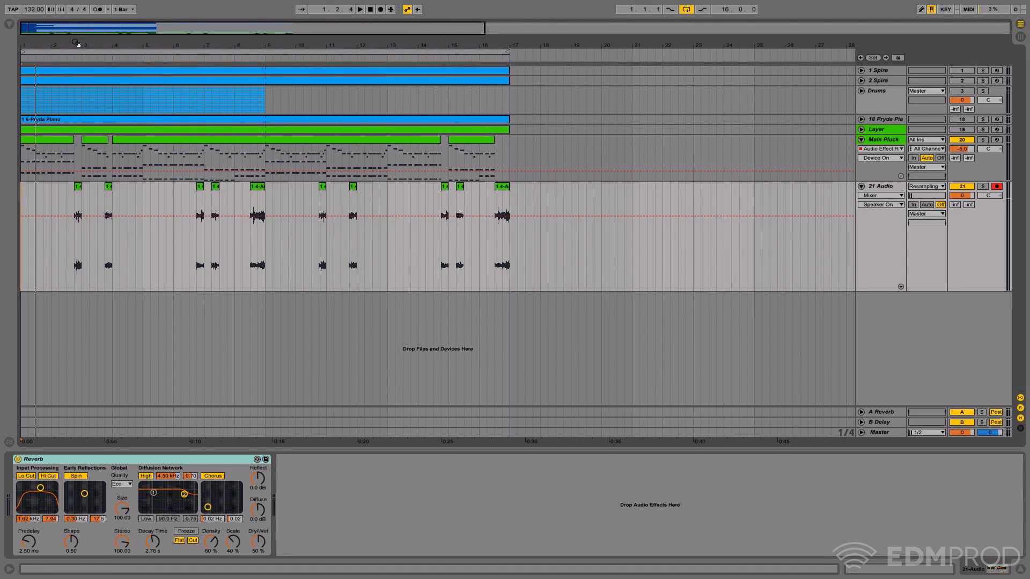
drag(77, 43, 79, 70)
click(895, 139)
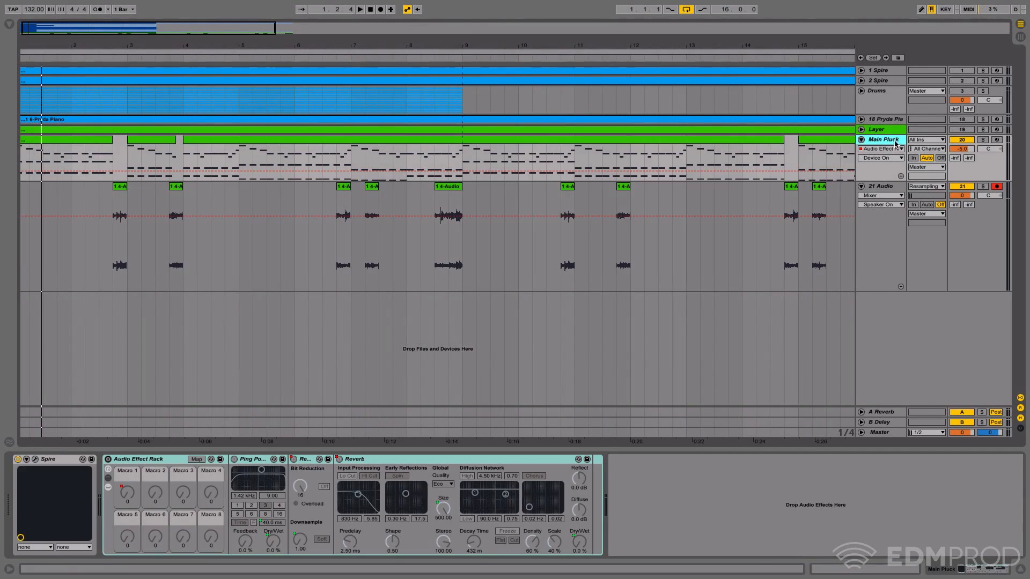
click(983, 140)
key(space)
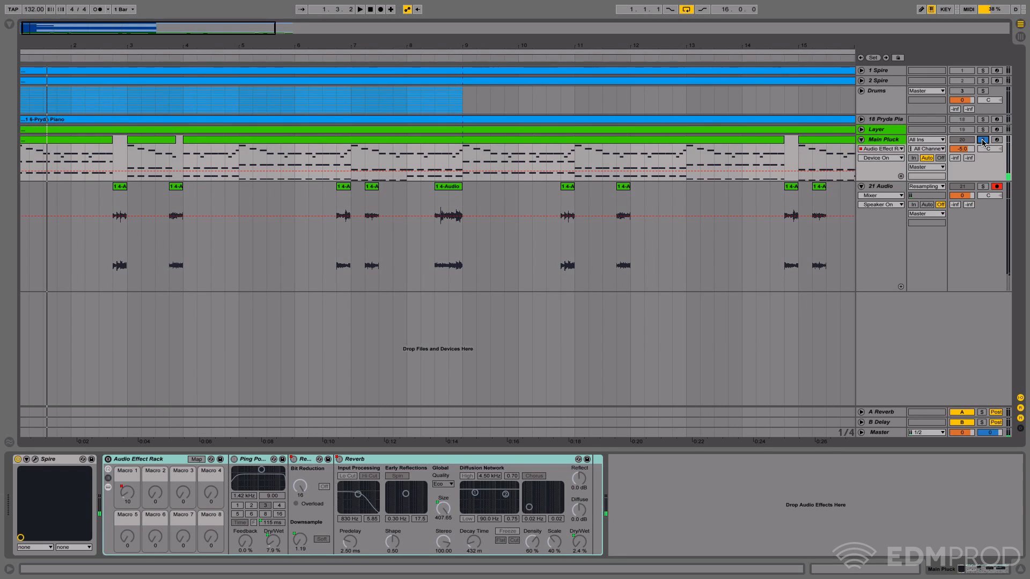
click(982, 140)
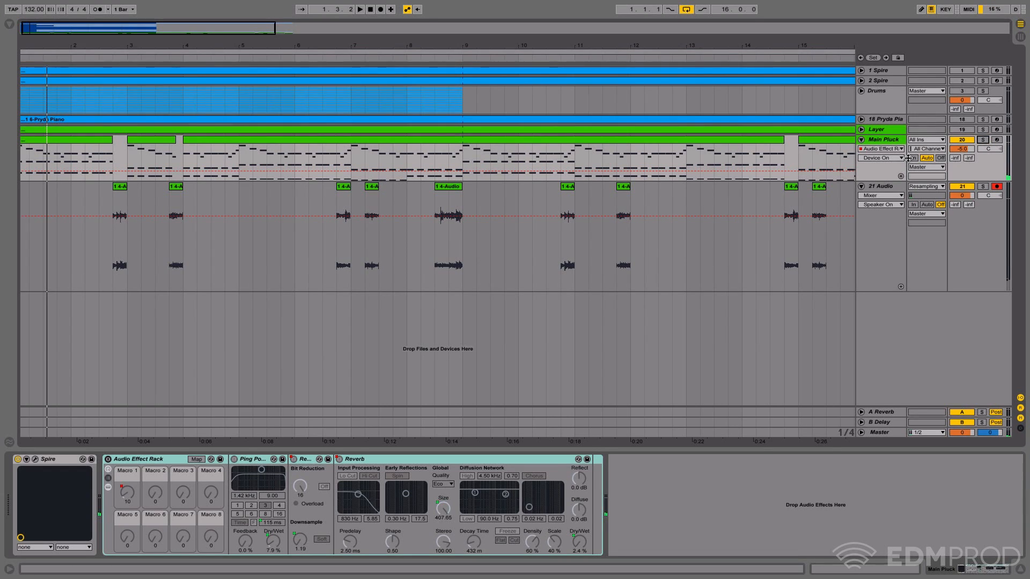
- Play the whole arrangement from the beginning through bar 8 to hear the effects in context
drag(332, 45, 331, 19)
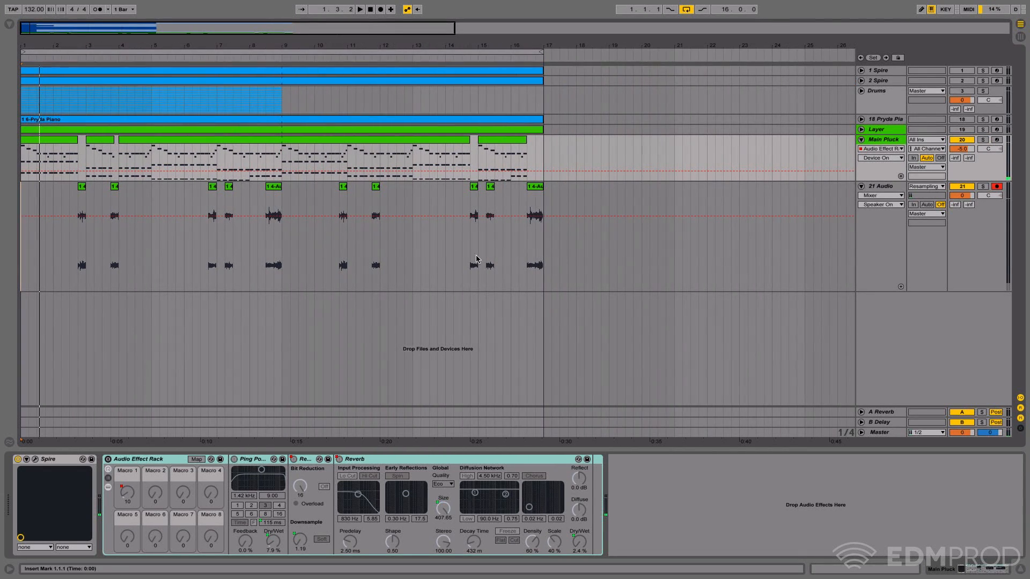
click(370, 11)
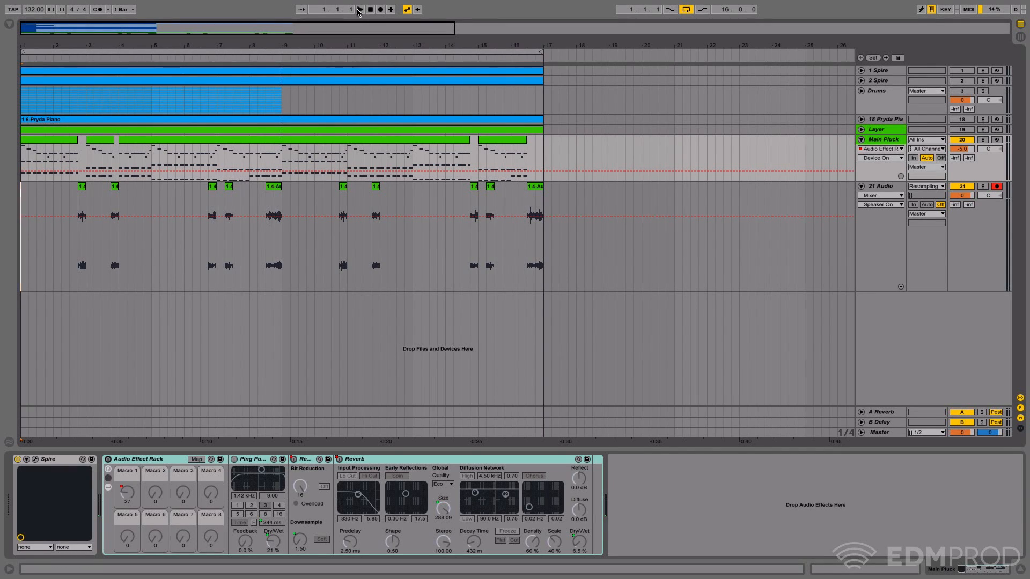
click(360, 11)
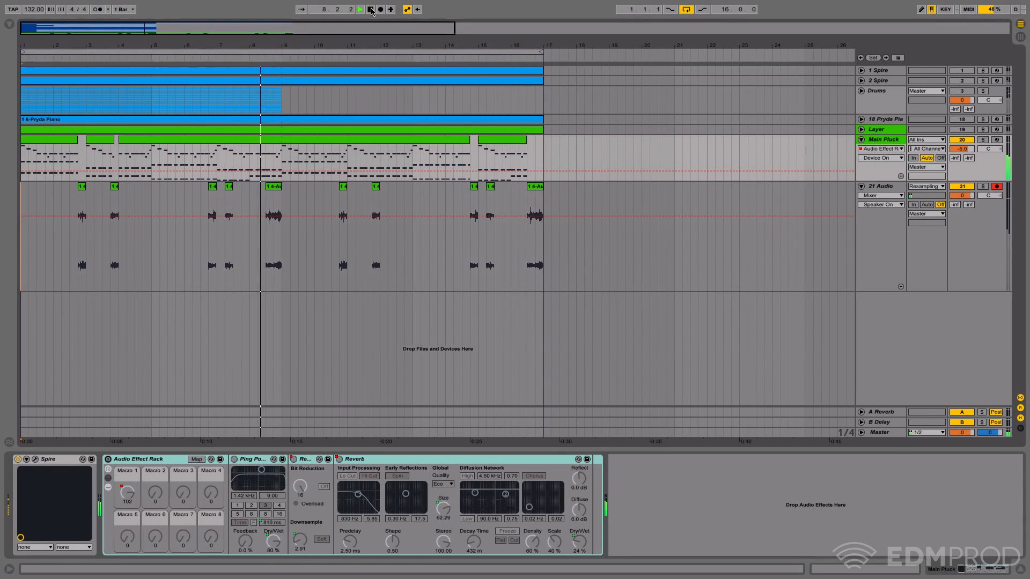
click(371, 9)
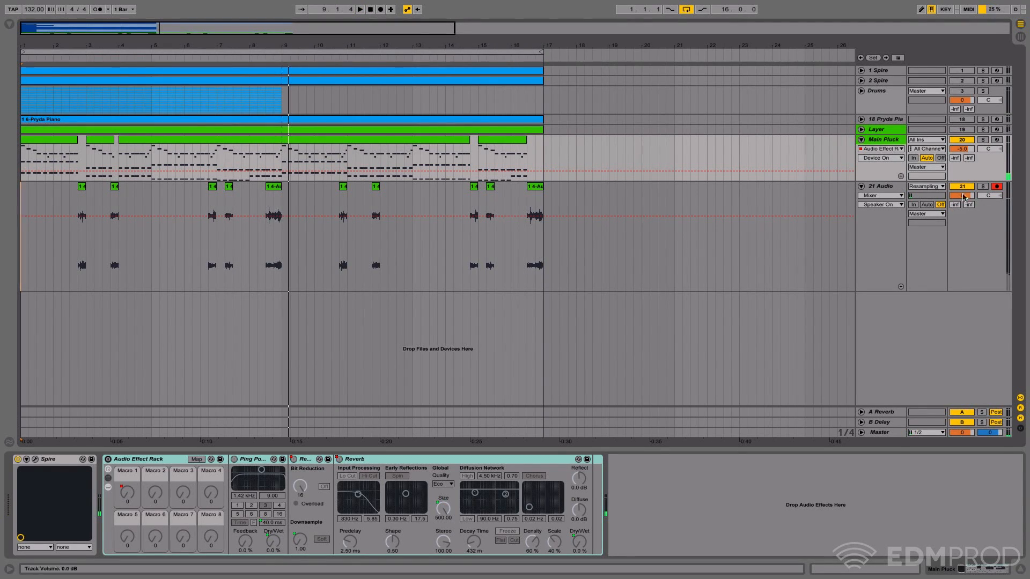
- Solo the 21 Audio track and listen to its resampled clips just before bar 9 and bar 17
click(982, 186)
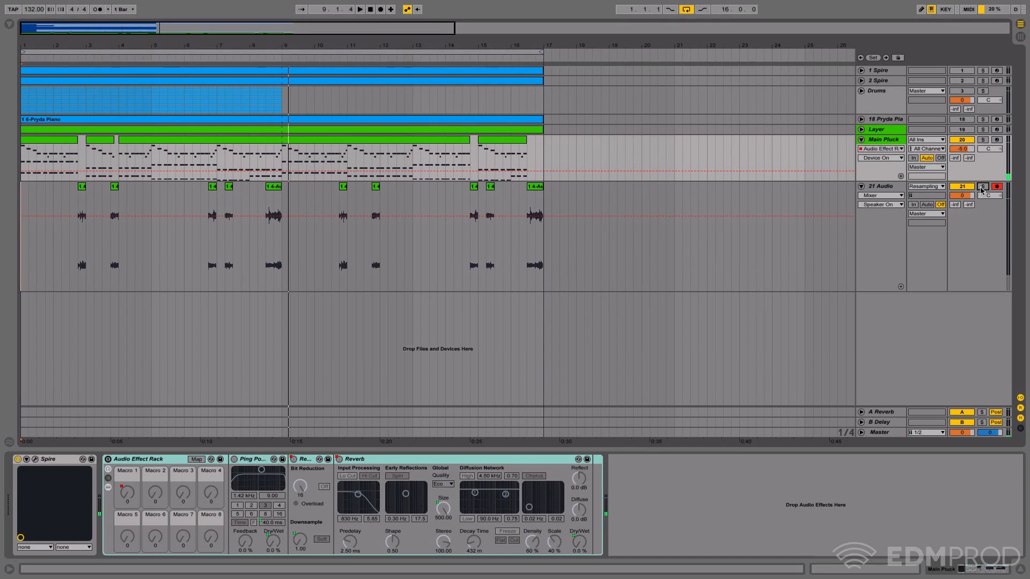
mouse_move(278, 48)
mouse_down()
mouse_move(280, 67)
mouse_move(300, 67)
mouse_move(262, 47)
mouse_up()
click(281, 57)
key(space)
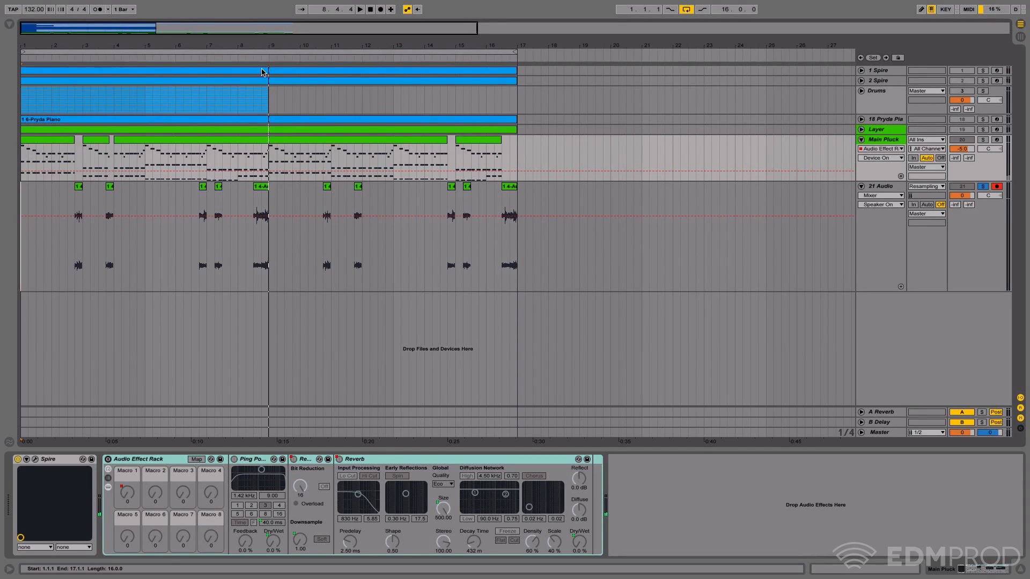
mouse_move(278, 47)
mouse_down()
mouse_move(278, 64)
mouse_move(281, 44)
mouse_up()
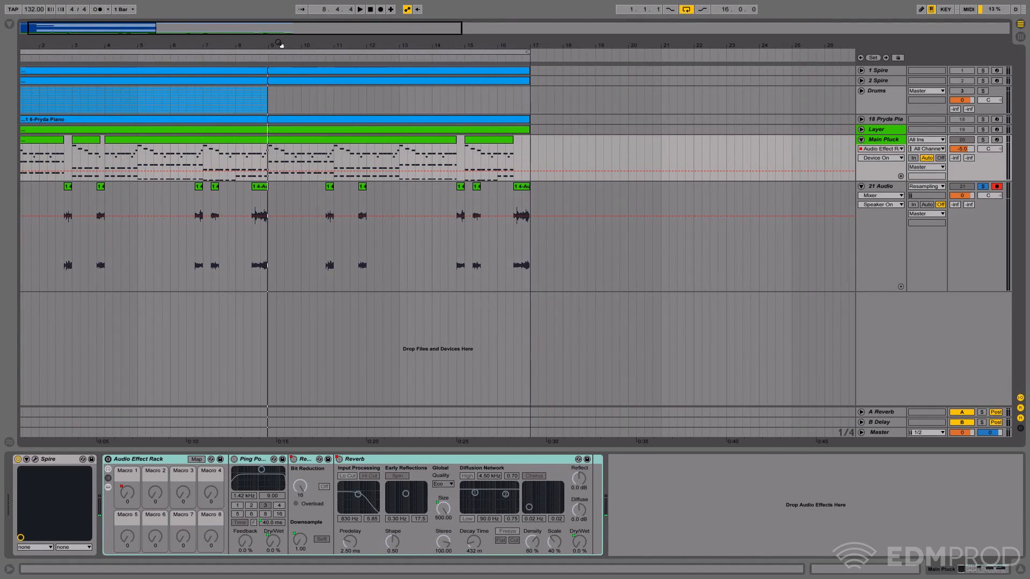
click(504, 60)
key(space)
drag(505, 49, 316, 56)
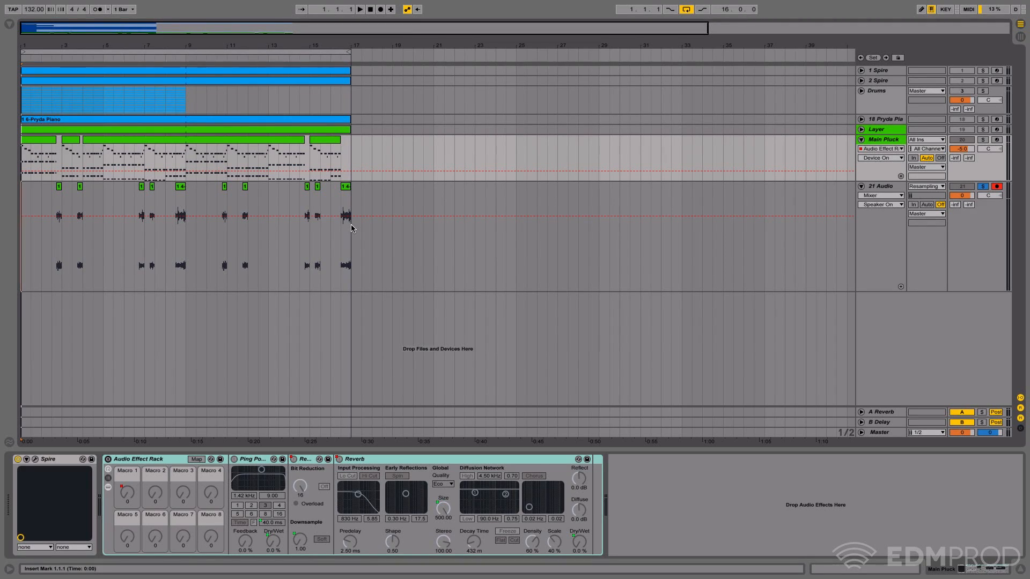
- Clear all clips from the 21 Audio track and delete the track
drag(352, 244, 18, 248)
key(Delete)
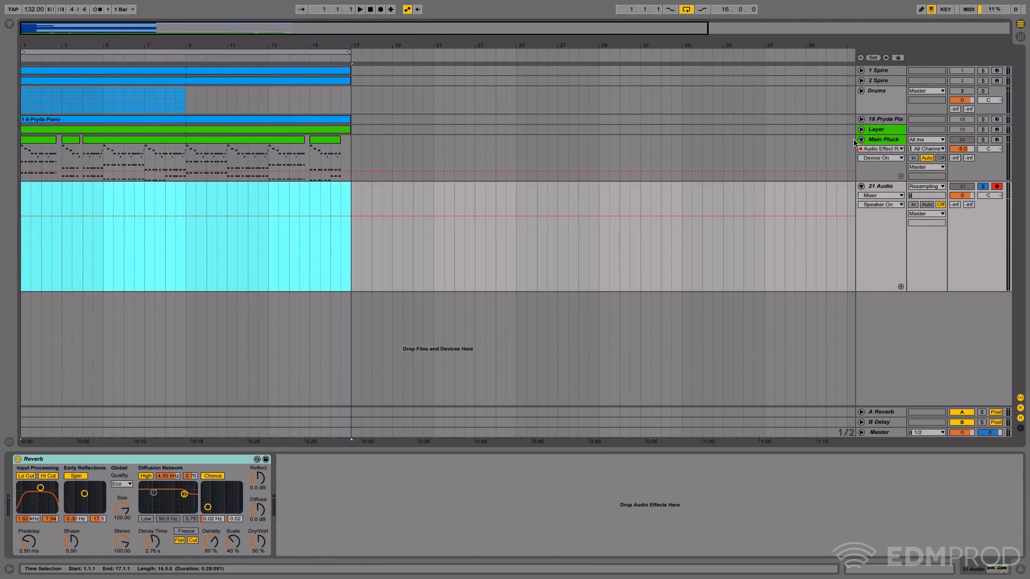
click(882, 186)
key(Delete)
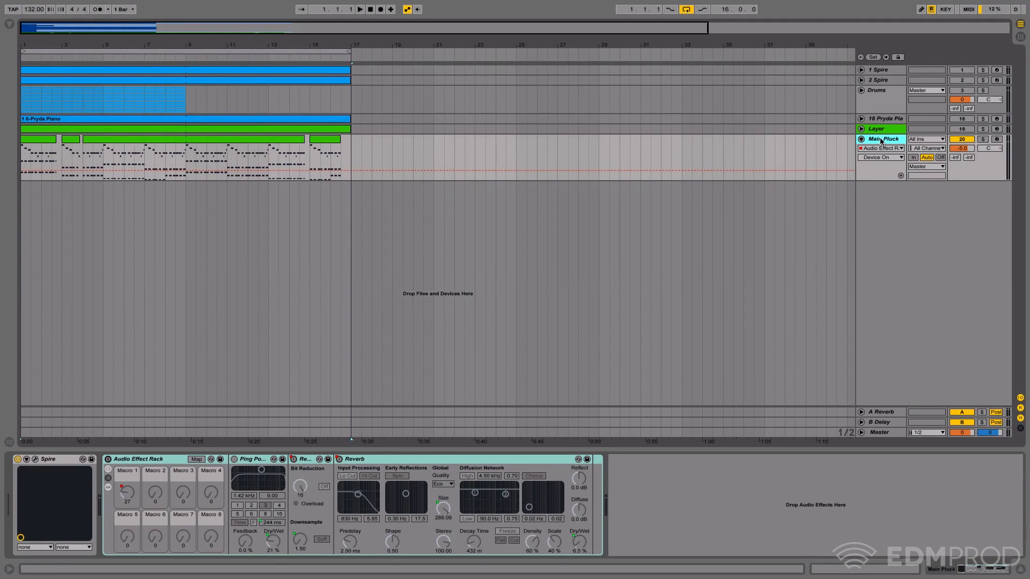
- Delete the Audio Effect Rack from the Main Pluck track
click(132, 459)
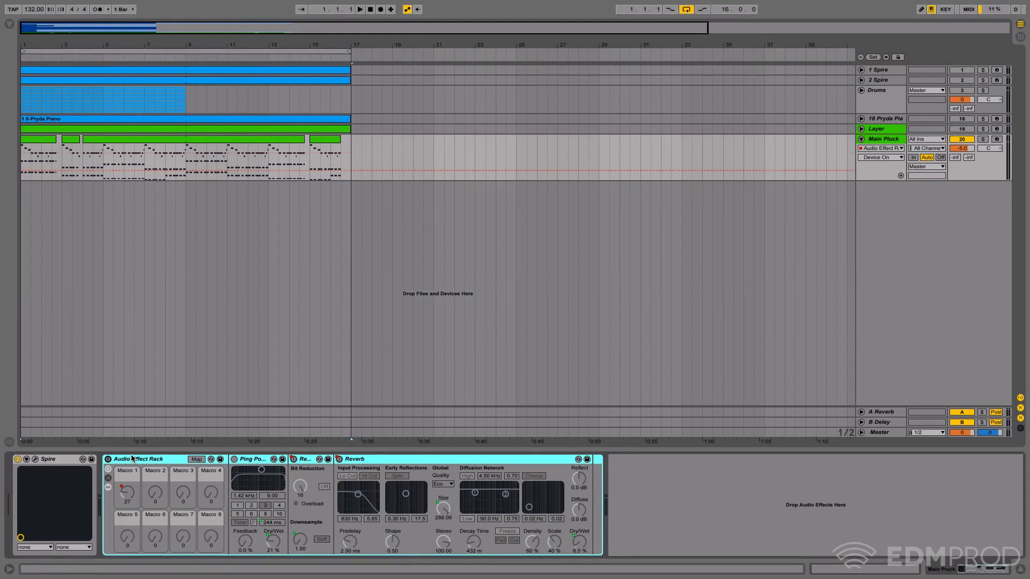
key(Delete)
click(192, 279)
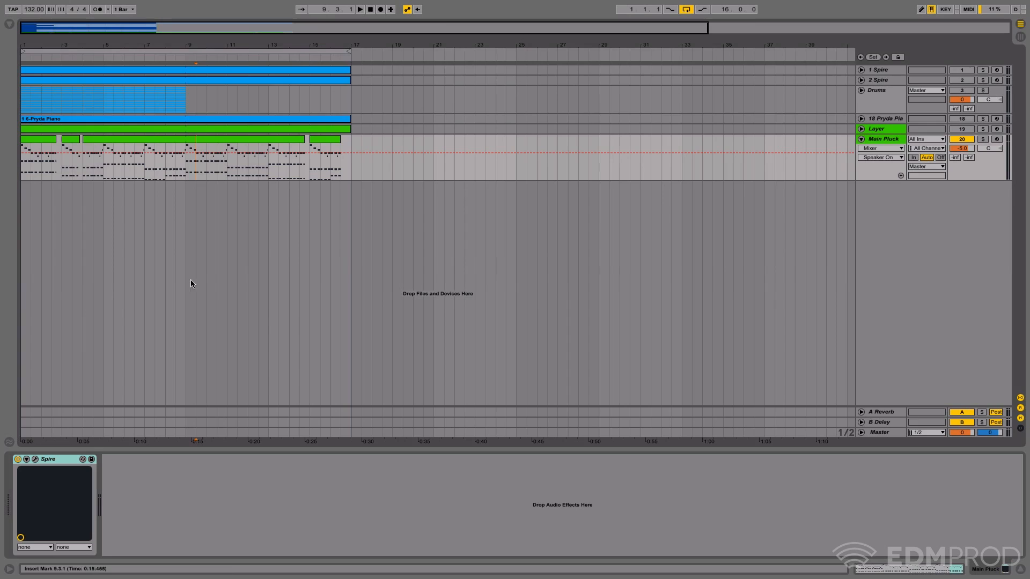
- Add a Ping Pong Delay after Spire on the Main Pluck track, leaving the browser hidden
click(8, 24)
click(8, 26)
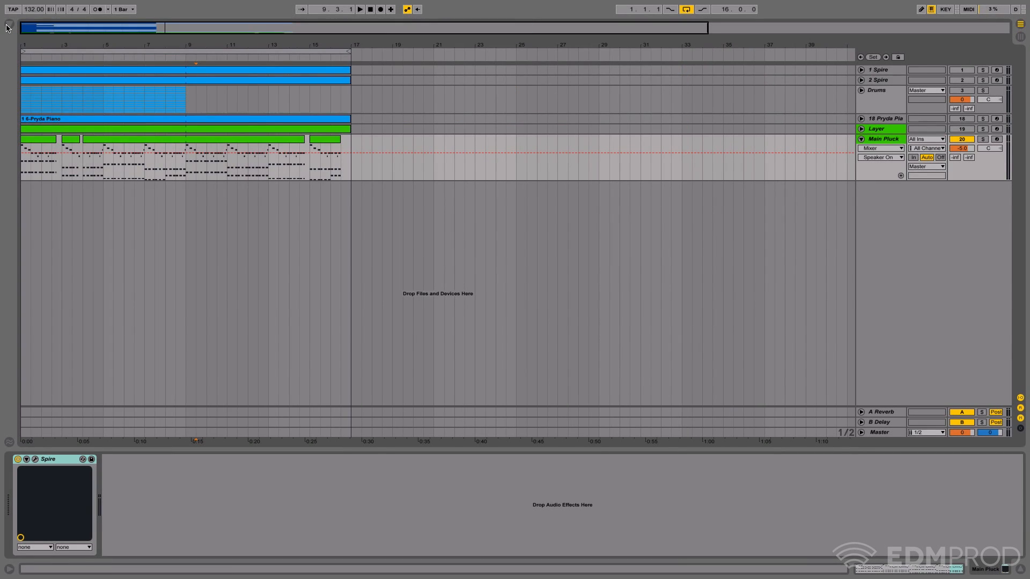
click(8, 26)
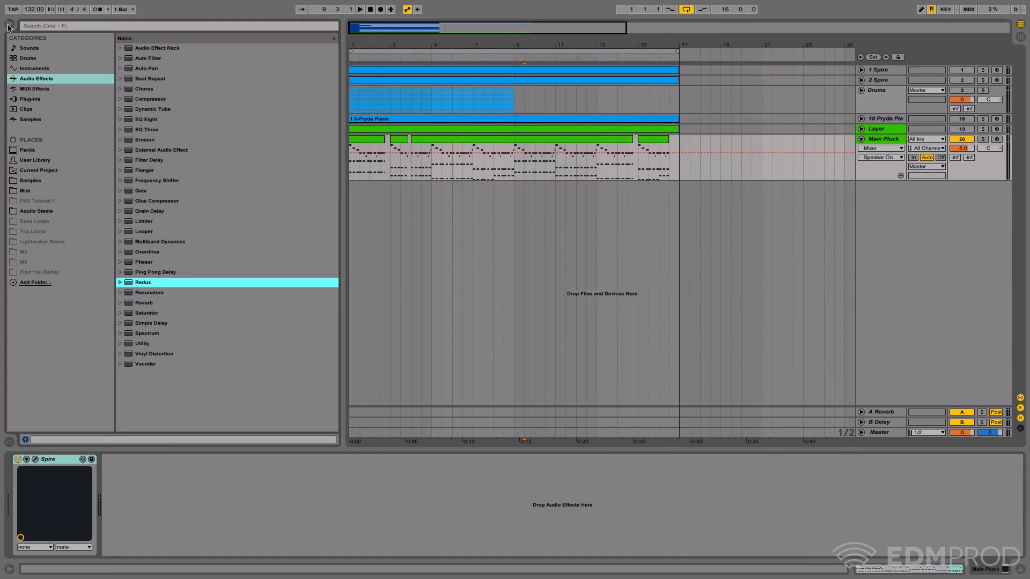
click(8, 25)
click(8, 26)
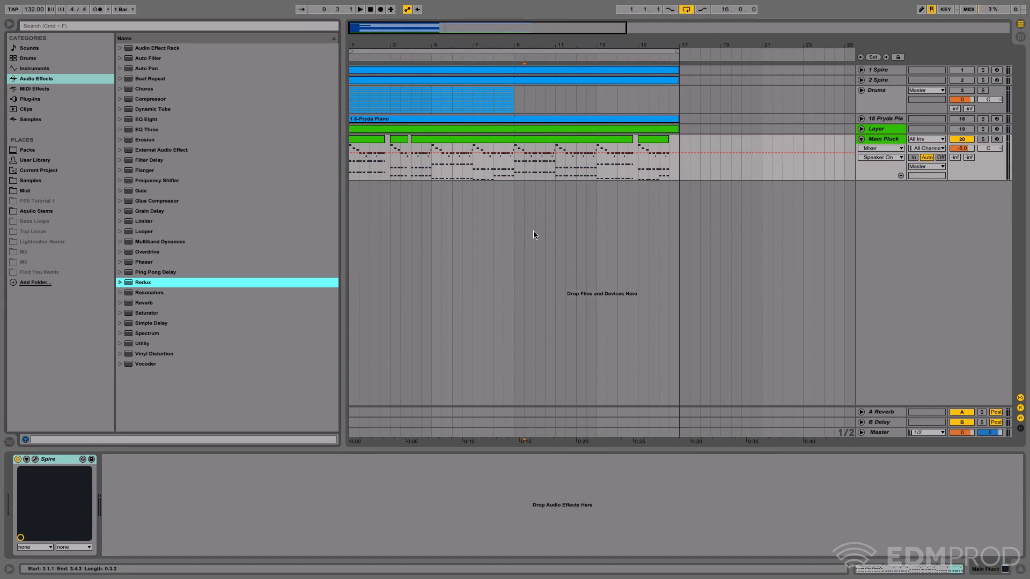
drag(155, 272, 248, 487)
click(8, 24)
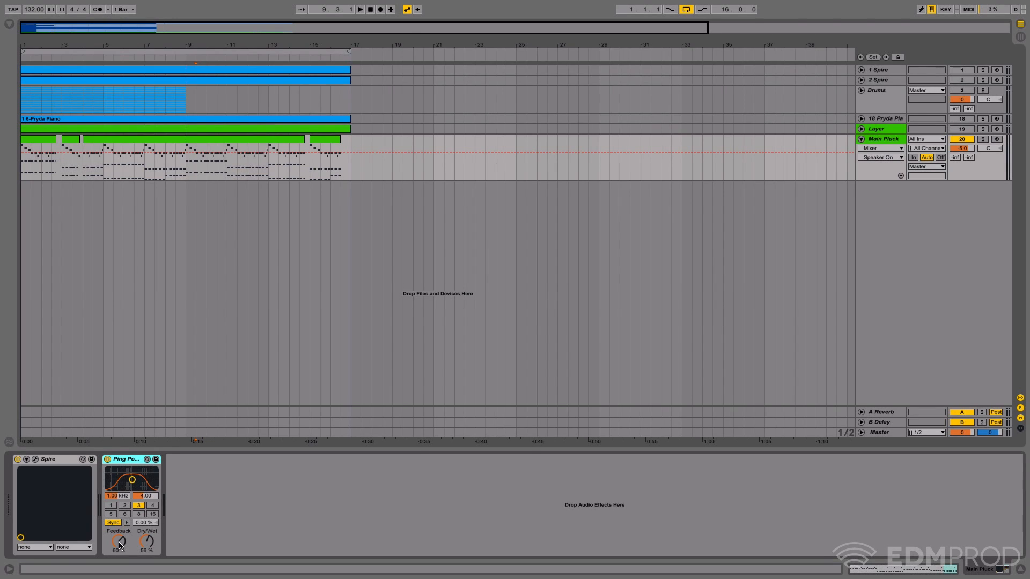
- Set the Ping Pong Delay's feedback to 23% and its dry/wet to 0%
drag(121, 545, 121, 574)
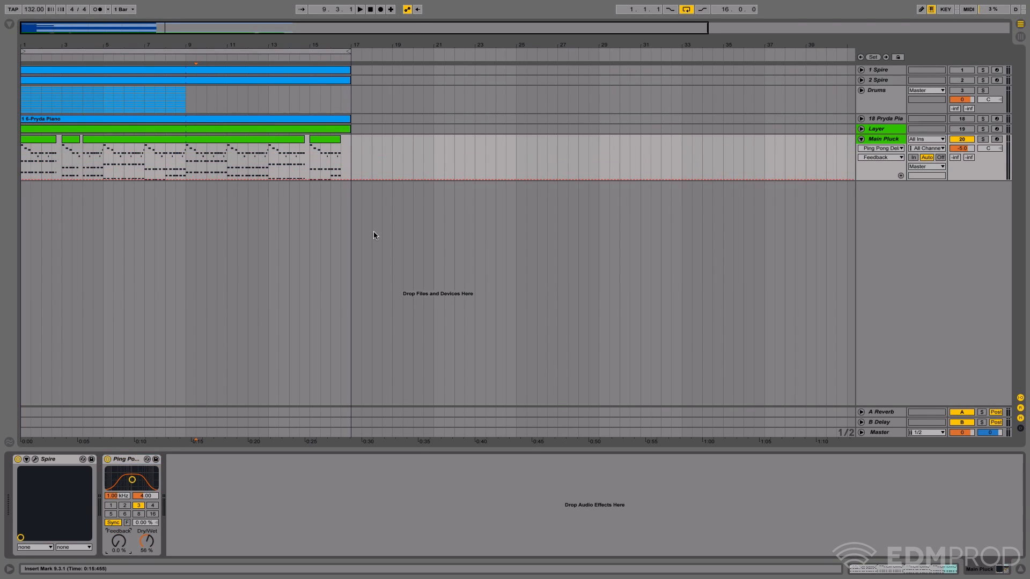
drag(128, 44, 230, 94)
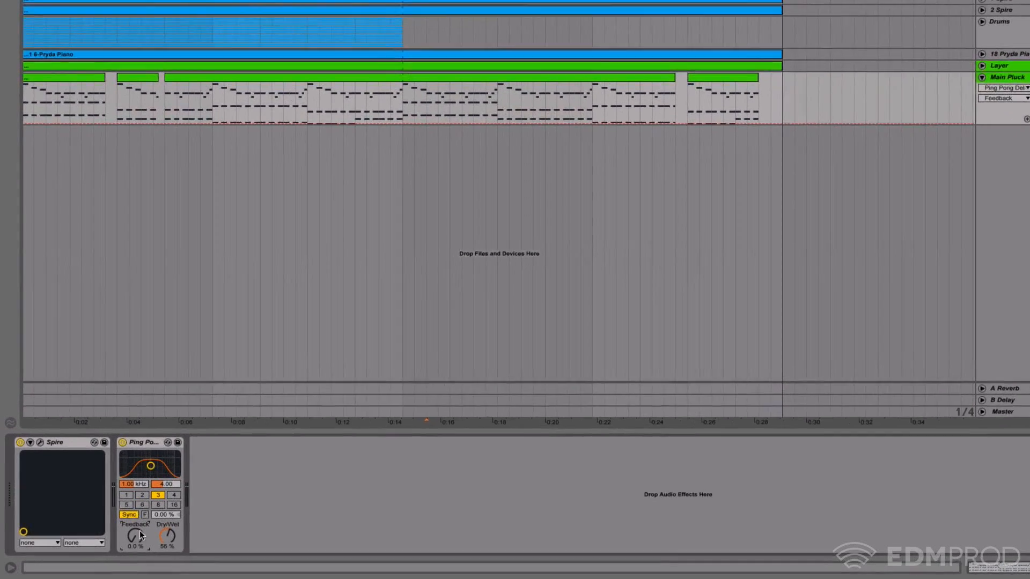
drag(121, 539, 117, 438)
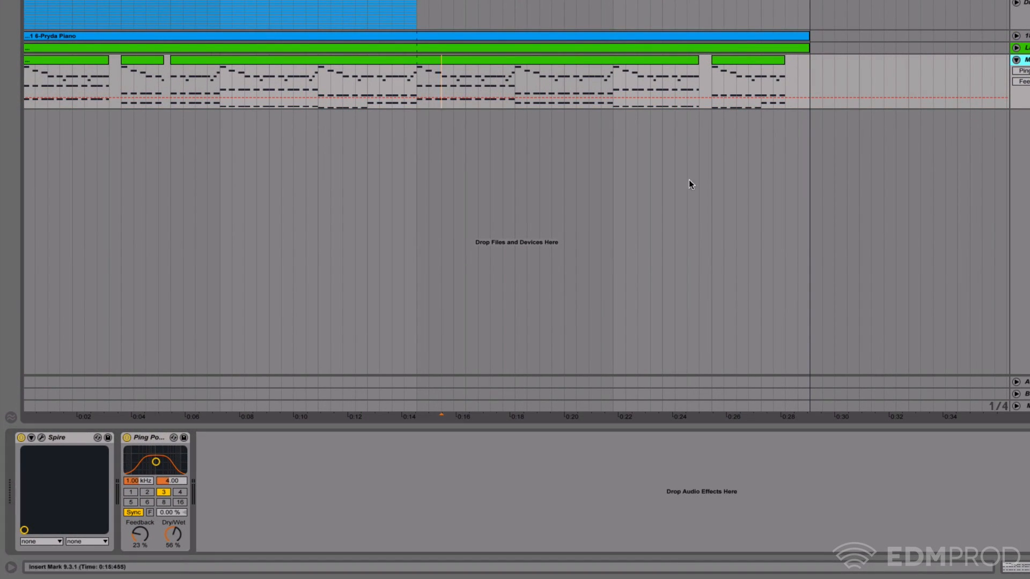
drag(172, 536, 173, 576)
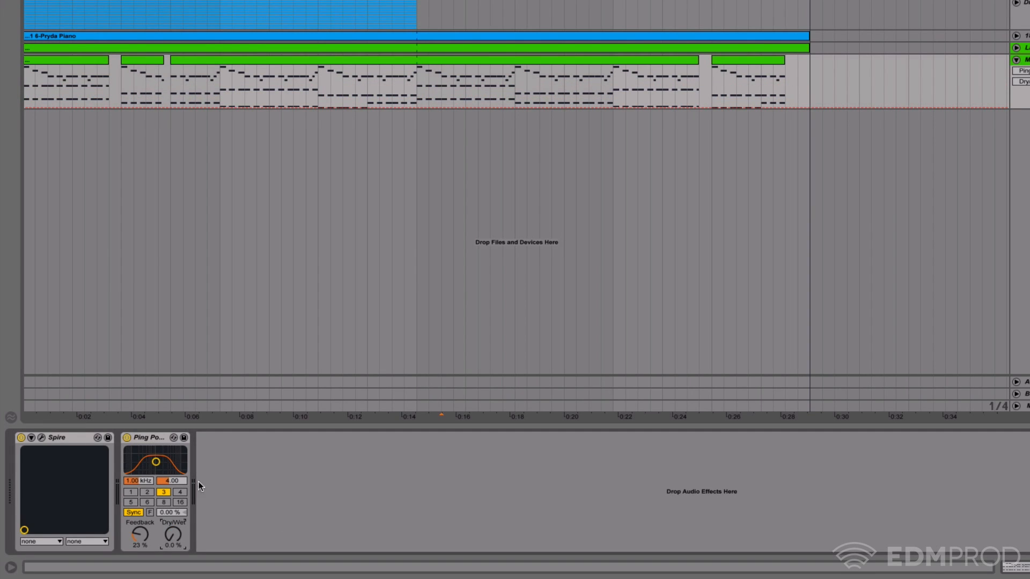
- Switch the Ping Pong Delay to time mode at 1.00 ms with dry/wet at 100%, and audition the sound
click(134, 512)
drag(170, 515, 176, 455)
key(space)
key(space)
key(Home)
key(space)
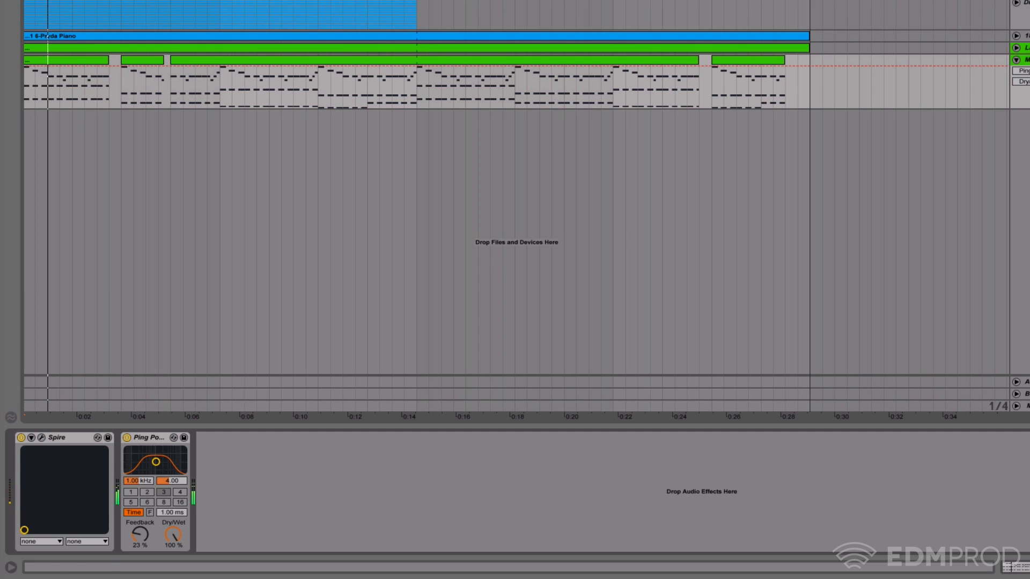
key(space)
key(space)
key(space)
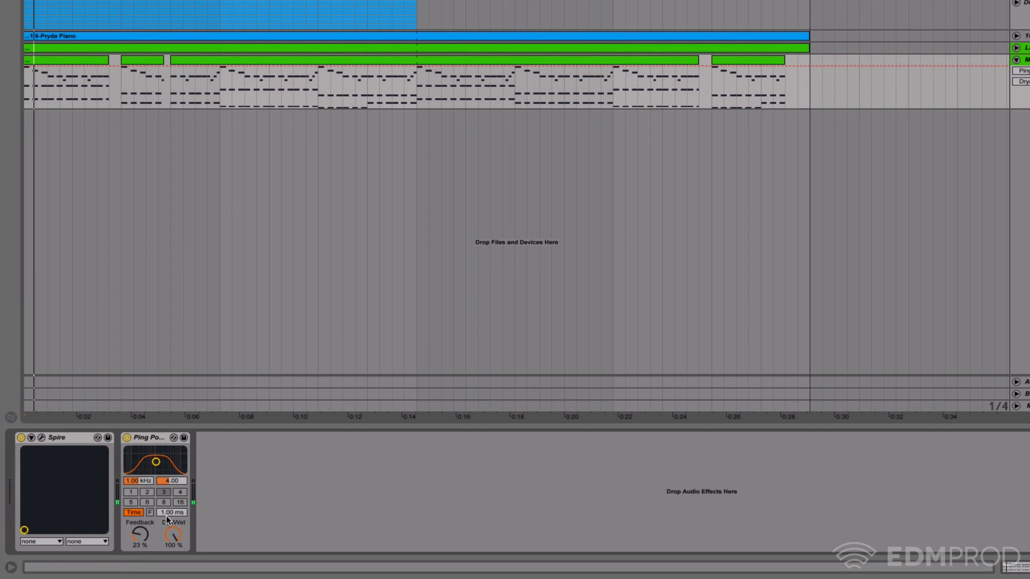
key(space)
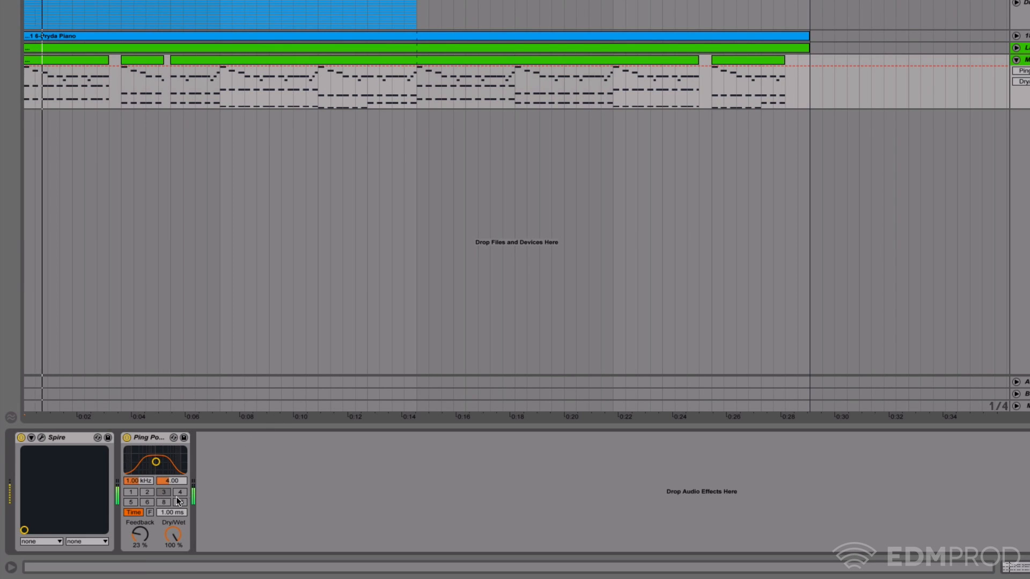
- Widen the Ping Pong Delay's filter to 8.94 at 1.01 kHz and raise the delay time to 360 ms
drag(156, 461, 156, 455)
drag(172, 513, 172, 476)
key(space)
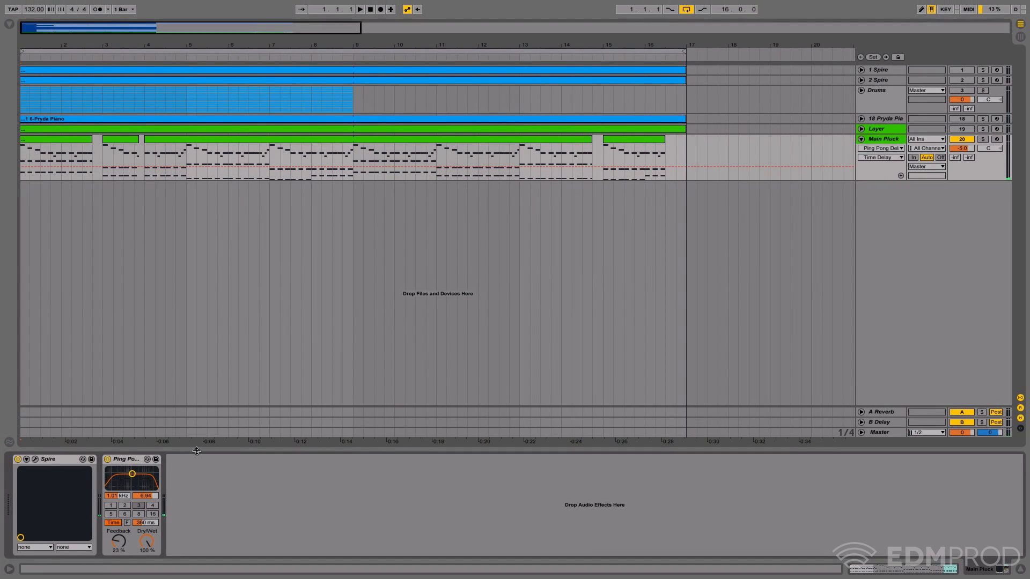
- Insert a new audio track below Main Pluck with Resampling as its input, and arm it for recording
click(139, 460)
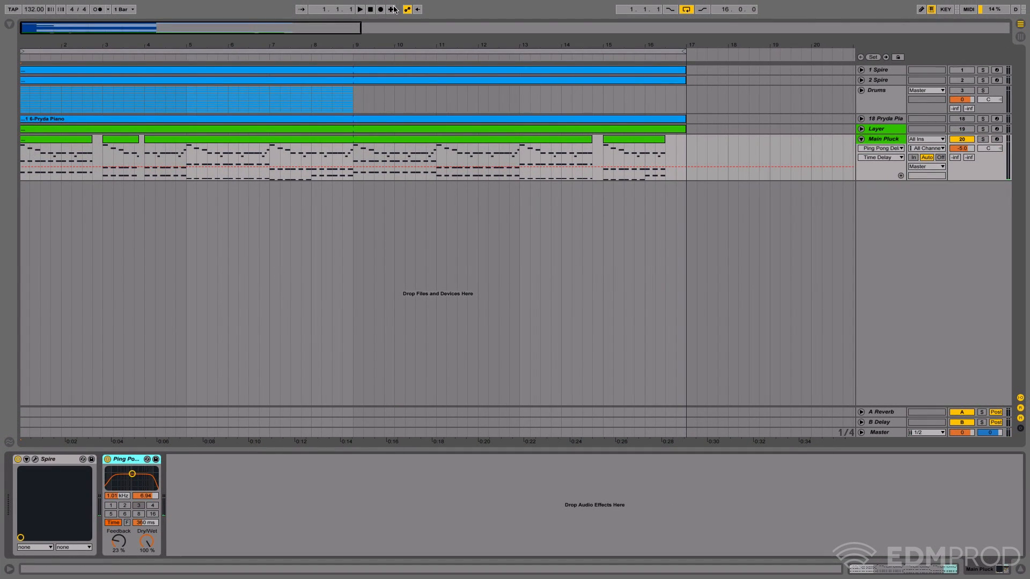
right_click(883, 138)
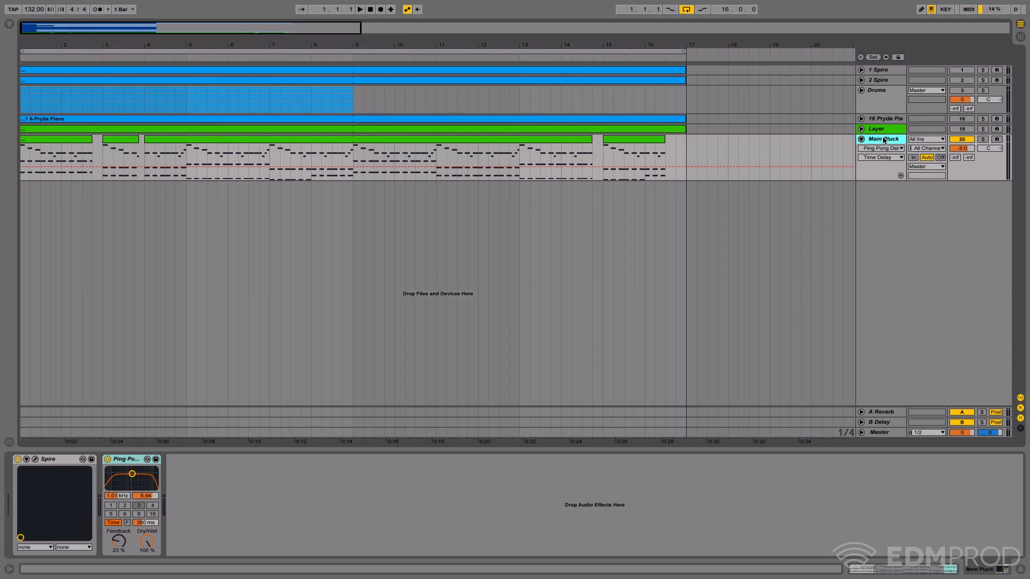
click(915, 215)
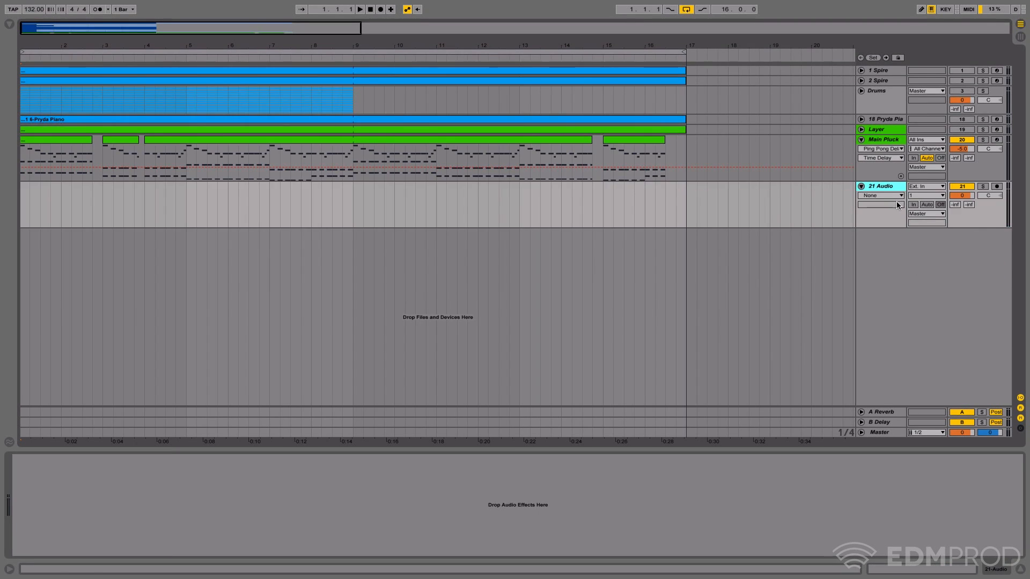
click(929, 188)
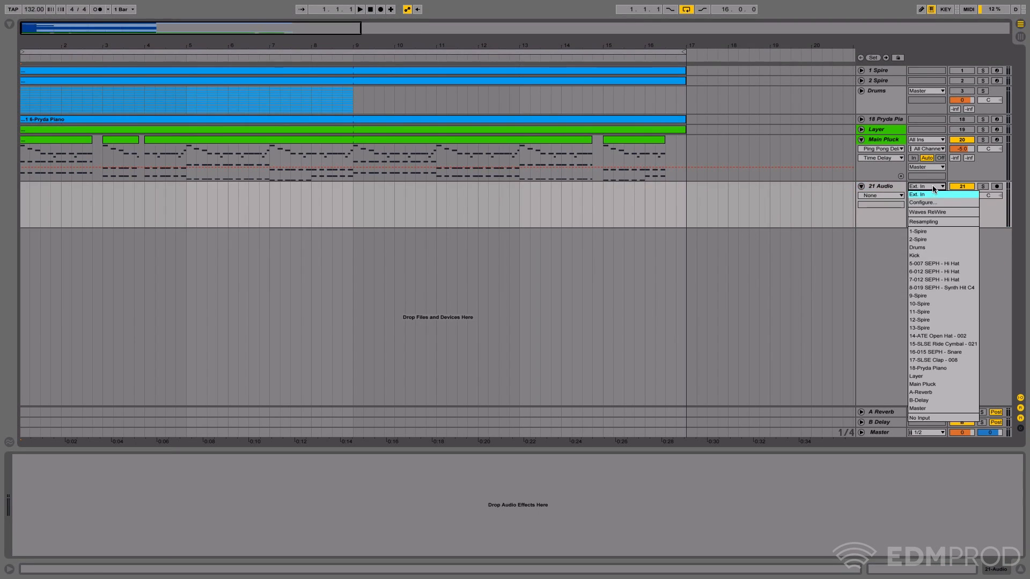
click(943, 221)
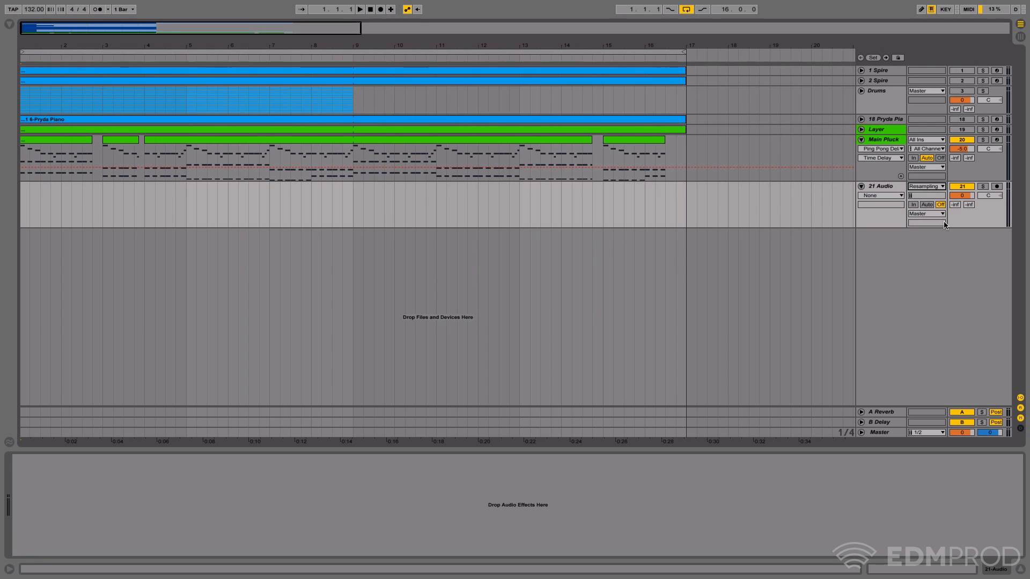
click(999, 186)
click(885, 140)
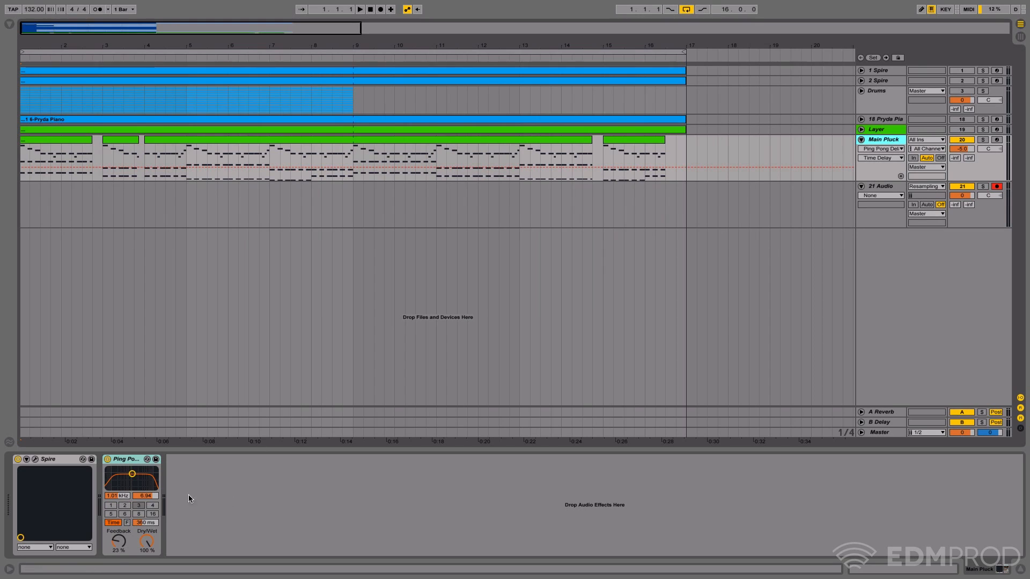
- Record about four bars of Main Pluck's resampled output while sweeping the Ping Pong Delay's delay time up and down
click(381, 10)
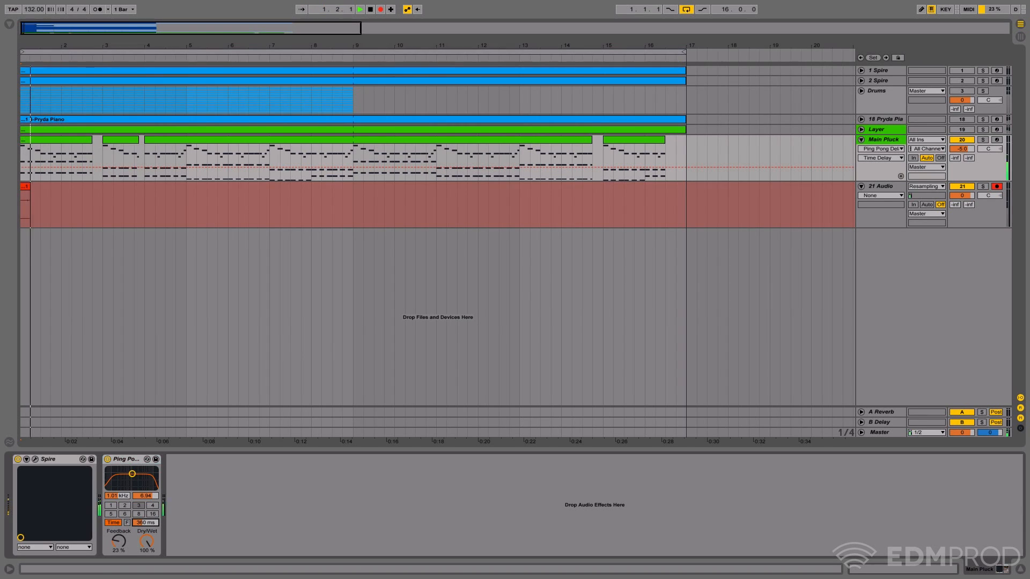
mouse_move(148, 526)
mouse_down()
mouse_move(148, 514)
mouse_move(148, 526)
mouse_up()
key(space)
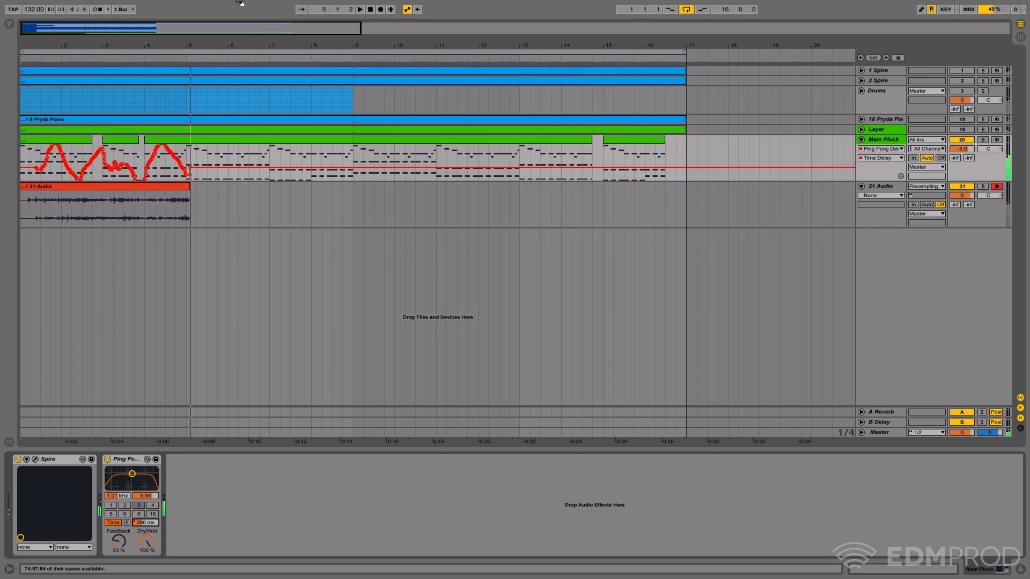
click(370, 9)
- Solo the resampled audio track, play back the recording from the start, and select its clip
click(982, 186)
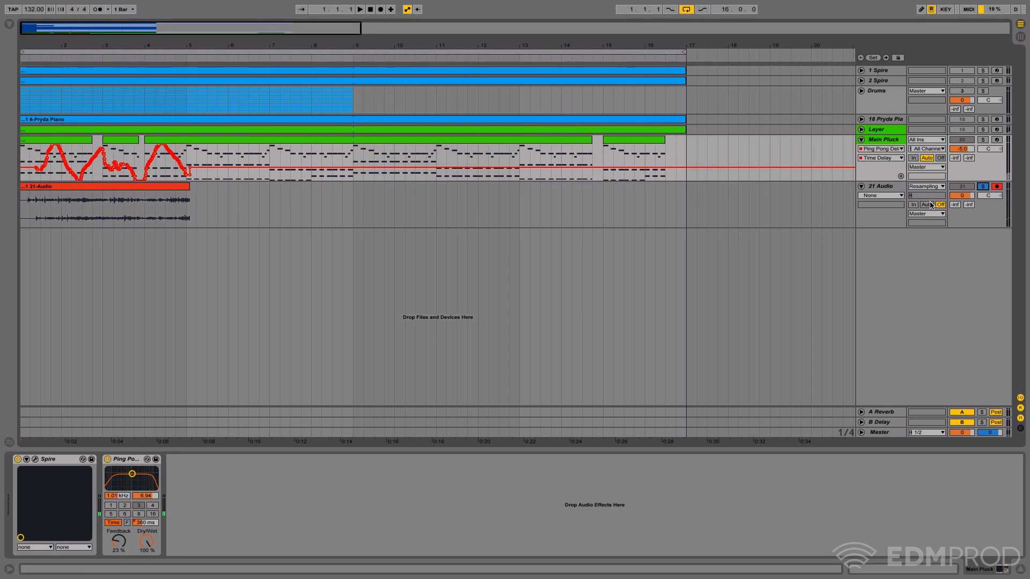
key(space)
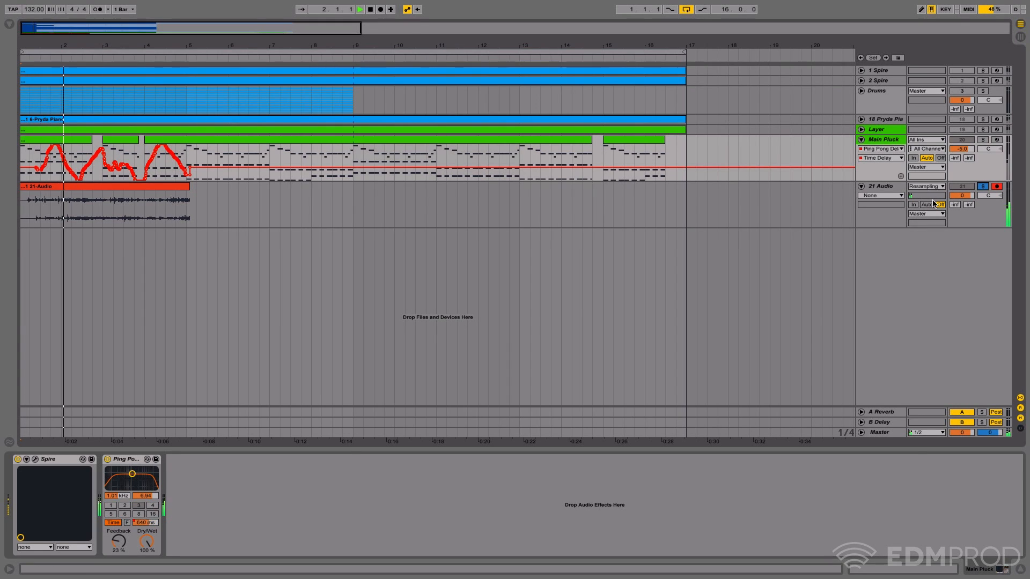
click(182, 192)
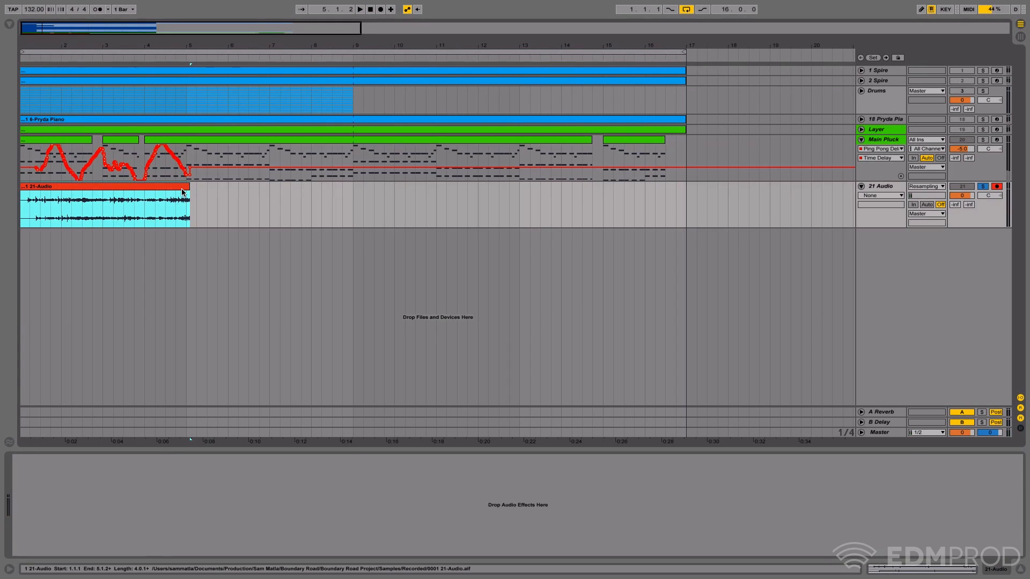
- Delete the resampled audio track and clear the delay time automation from Main Pluck's Ping Pong Delay
click(887, 138)
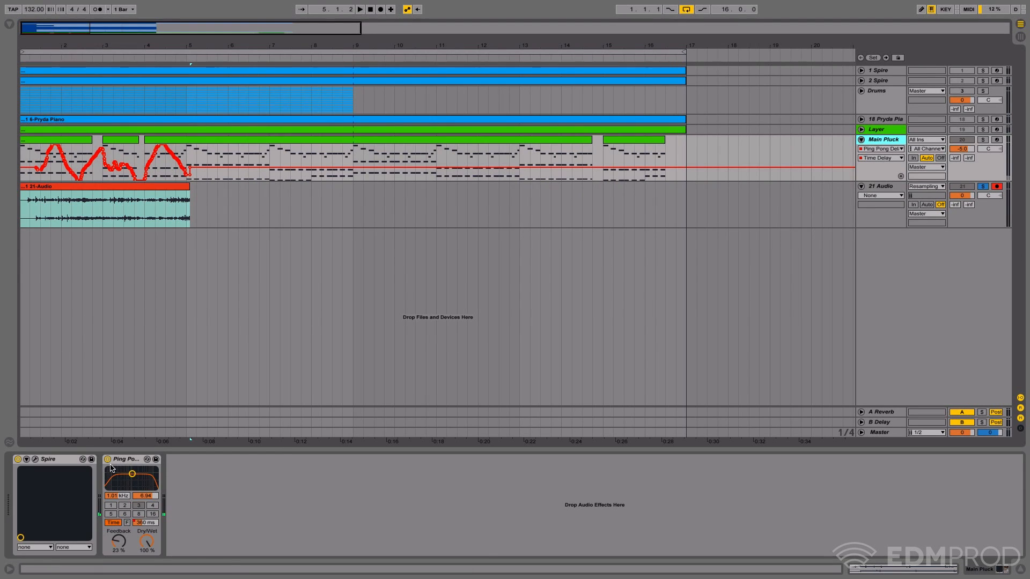
click(880, 187)
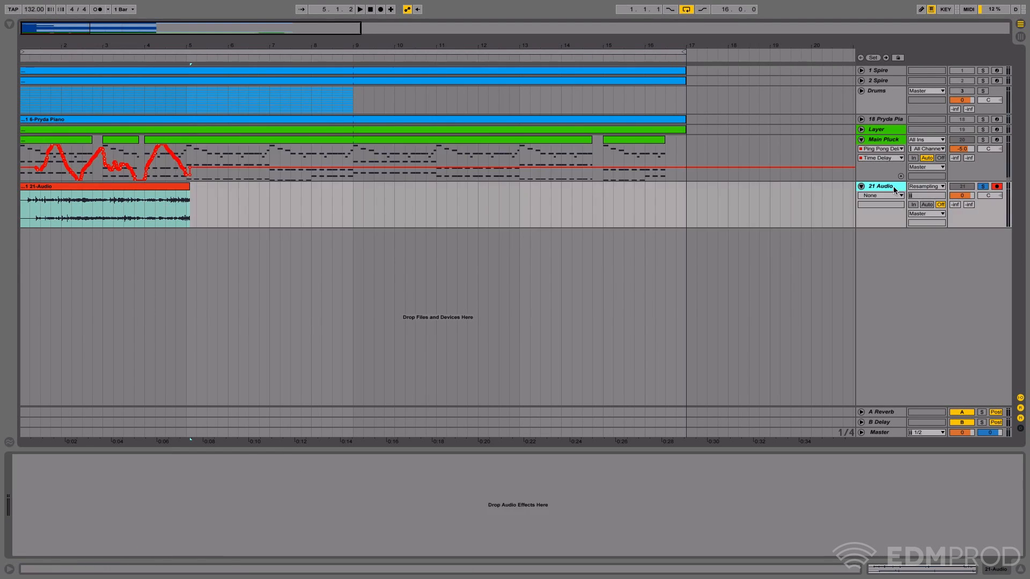
key(Delete)
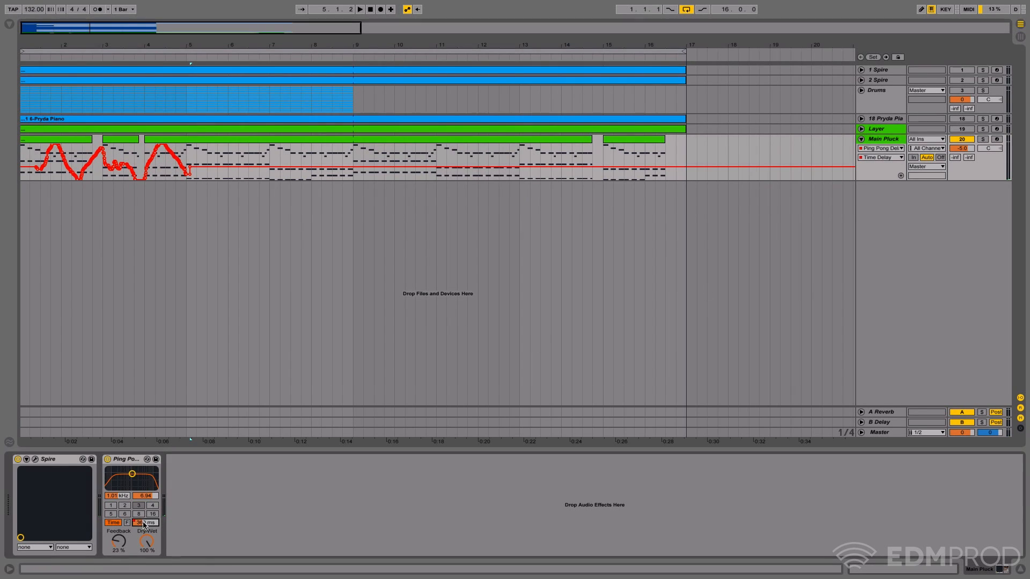
right_click(145, 522)
click(154, 494)
- Group the Ping Pong Delay into an Audio Effect Rack, set its dry/wet to 0%, and reveal the rack's chain list
click(128, 459)
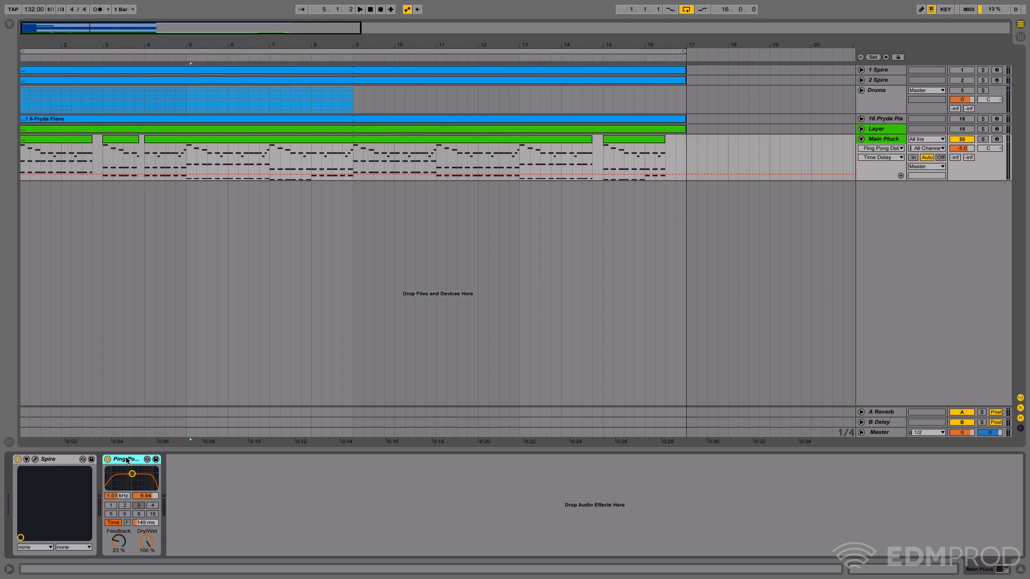
right_click(127, 460)
click(155, 393)
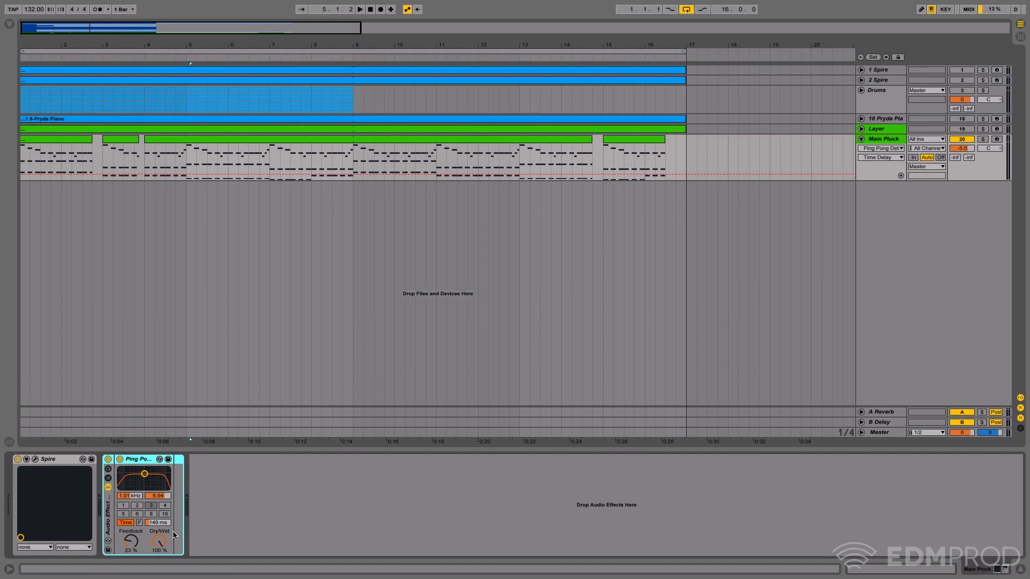
drag(159, 541, 160, 578)
click(108, 478)
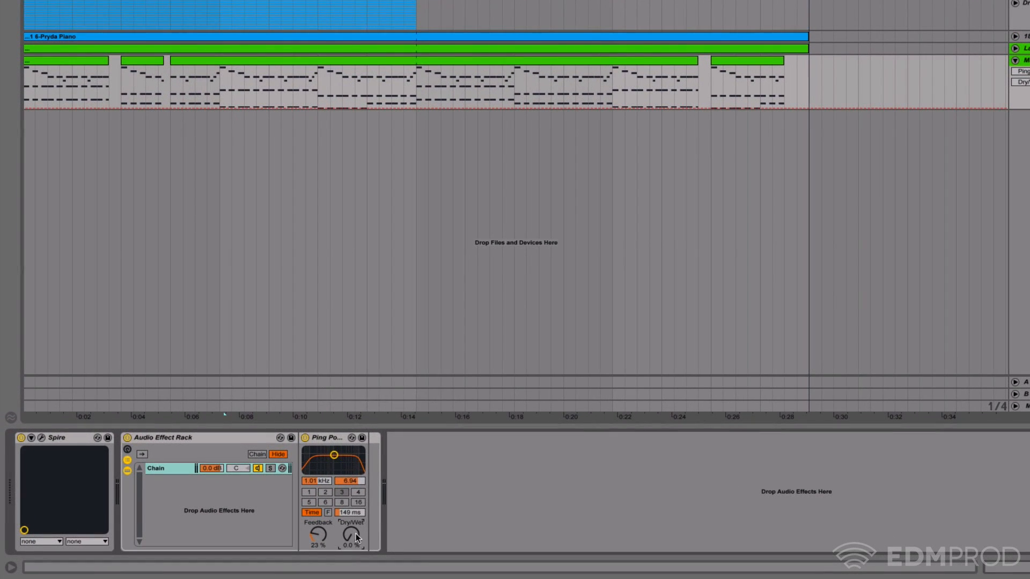
- Set the Ping Pong Delay's time to 1.00 ms and map its dry/wet and delay time to the rack's first macro
right_click(298, 542)
click(351, 544)
right_click(354, 539)
click(383, 467)
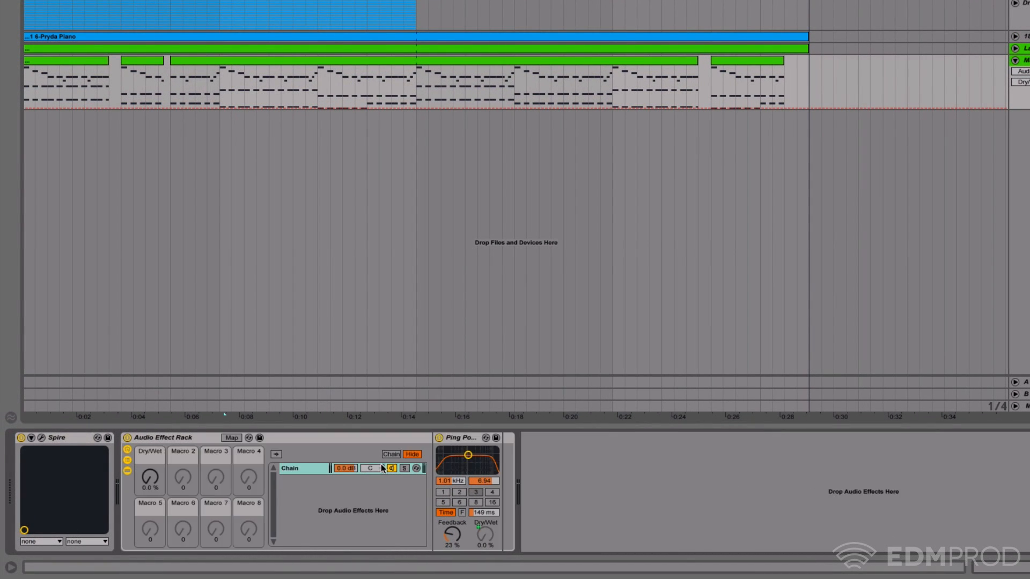
right_click(493, 514)
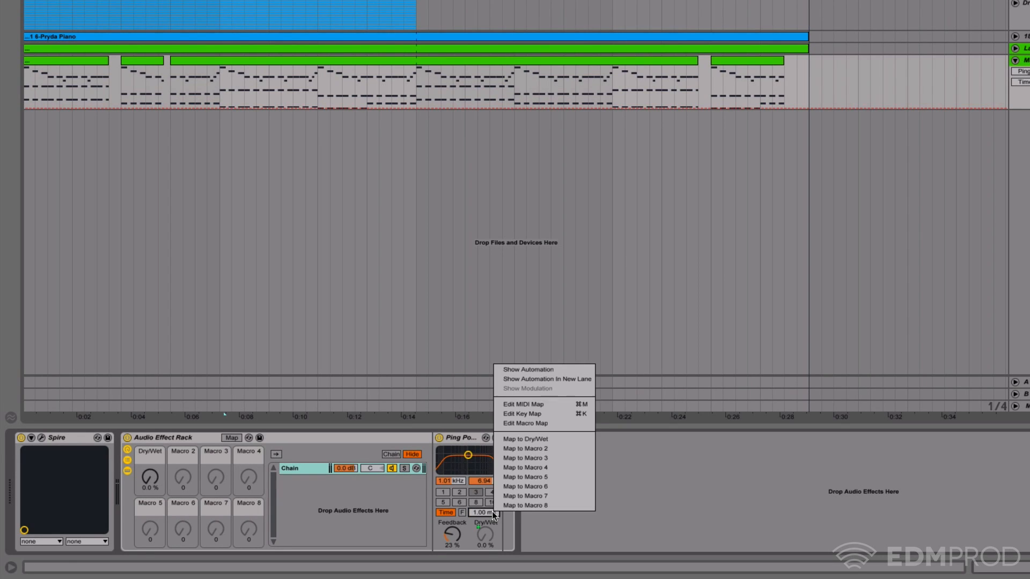
click(531, 440)
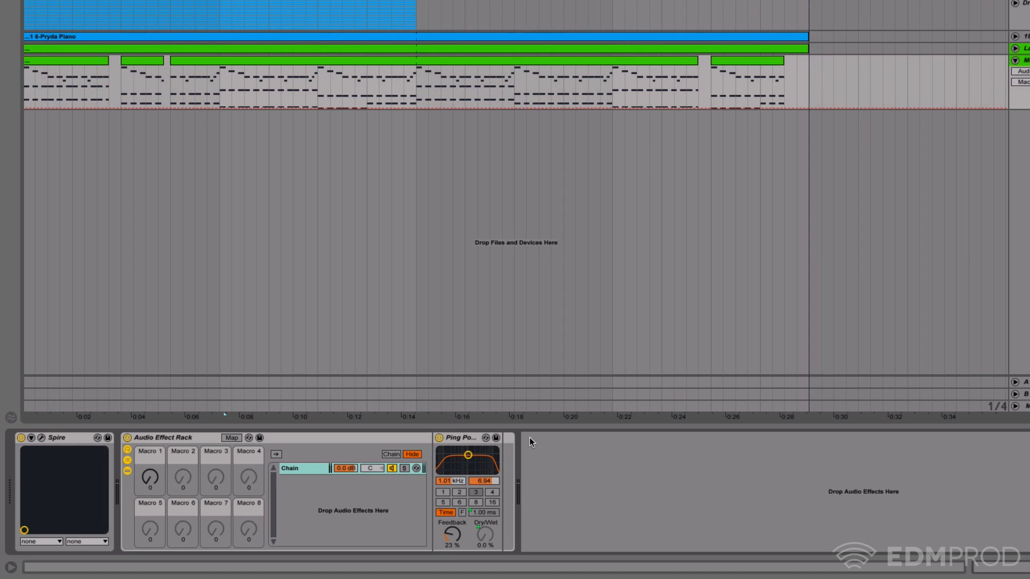
- Play the arrangement from the start and audition the delay with Macro 1
click(149, 478)
drag(188, 10, 188, 1)
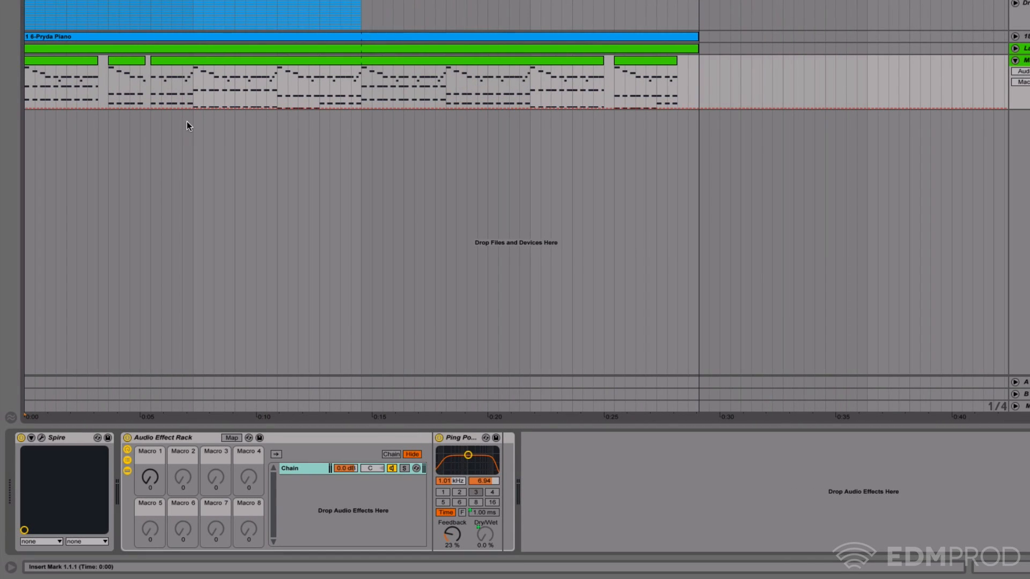
key(space)
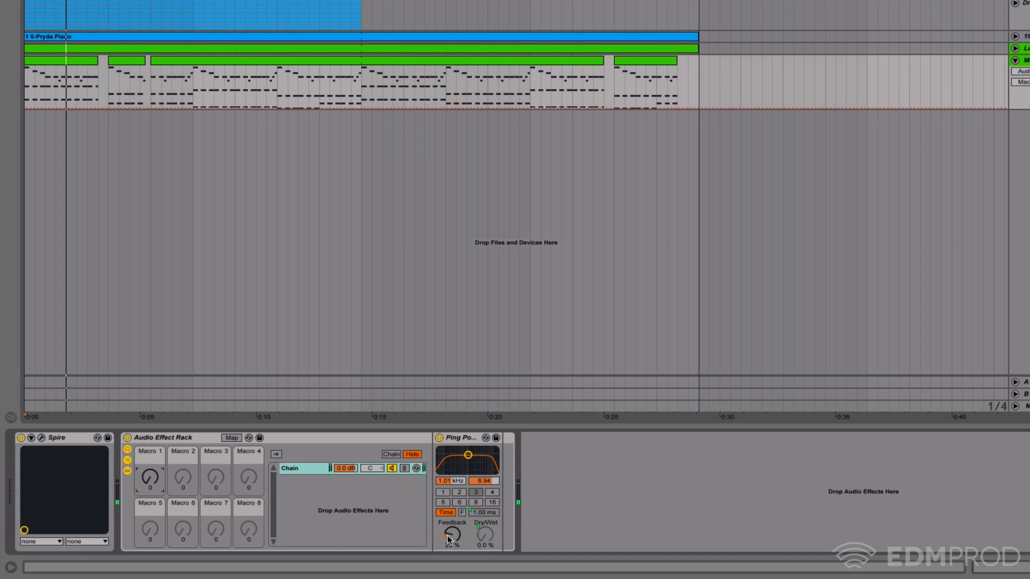
click(447, 535)
- Add Redux after the Ping Pong Delay inside the rack and map its Downsample amount to Macro 1
key(alt+super+b)
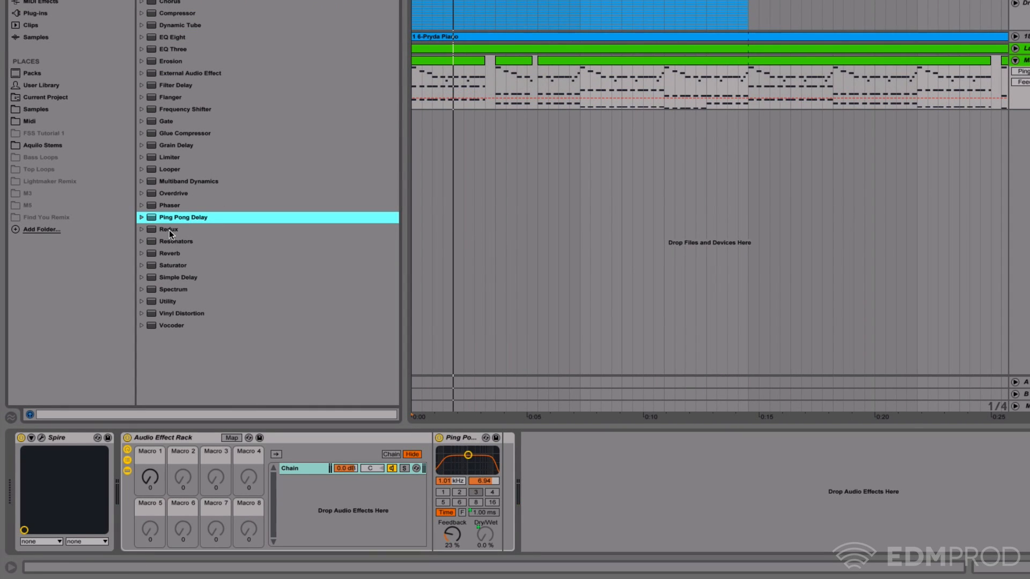
drag(169, 229, 516, 526)
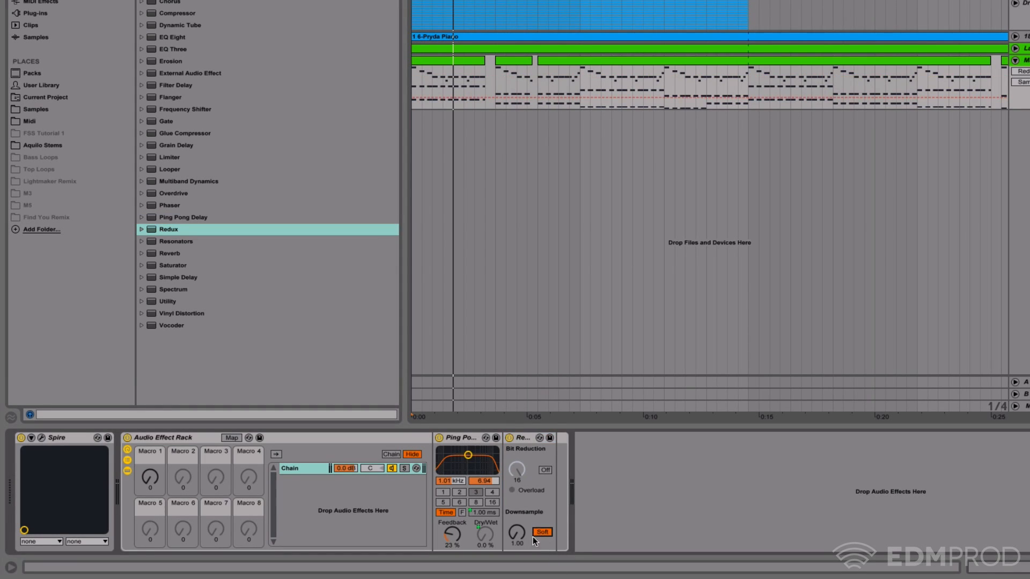
right_click(519, 534)
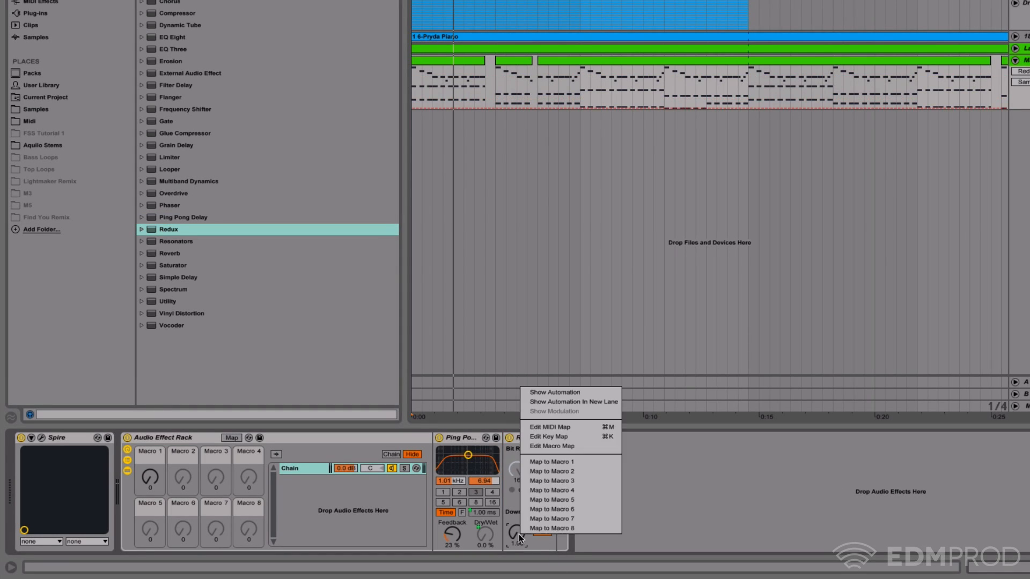
click(580, 457)
- Play the track and audition Macro 1 with the delay and Redux combined
click(152, 478)
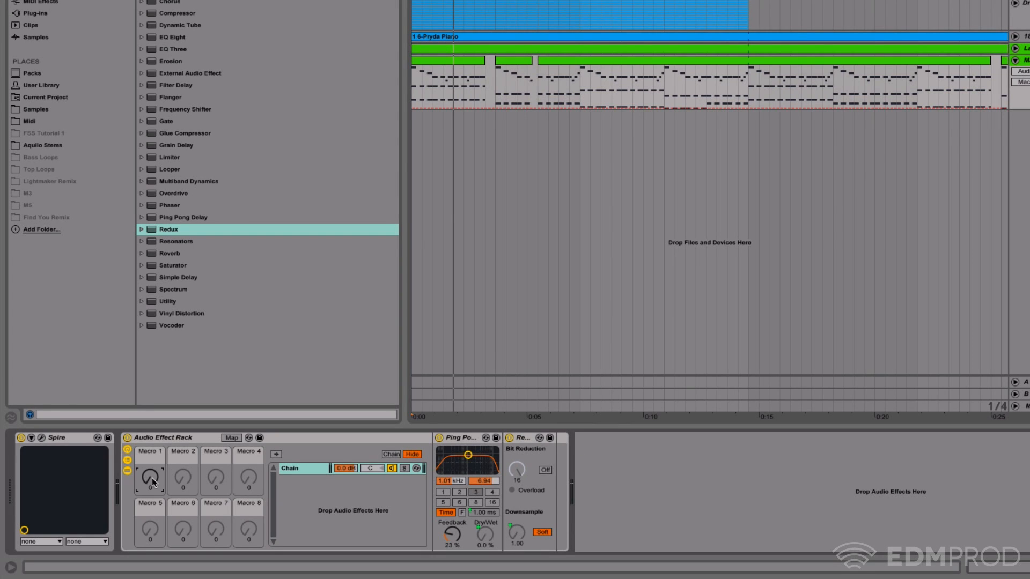
key(space)
drag(152, 478, 157, 478)
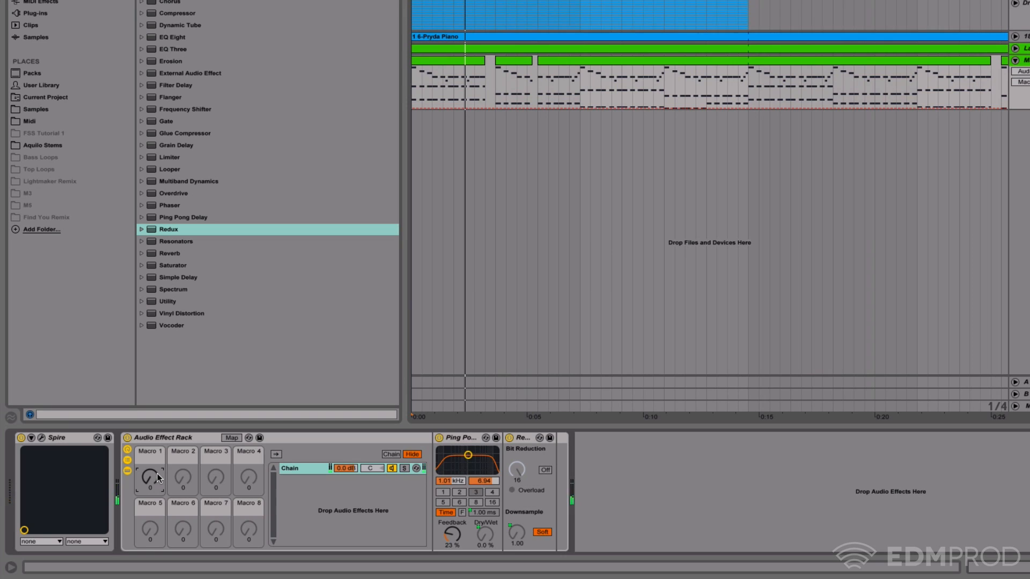
- Add a Reverb after Redux with decay time 3.62 s and dry/wet at 0%, and map its dry/wet to Macro 1
drag(169, 253, 555, 507)
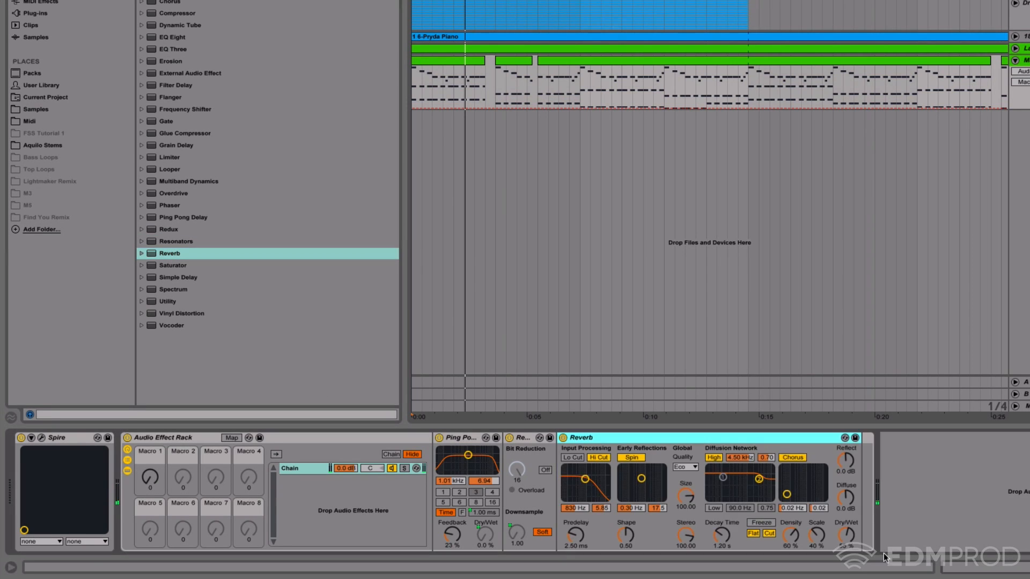
drag(721, 535, 721, 515)
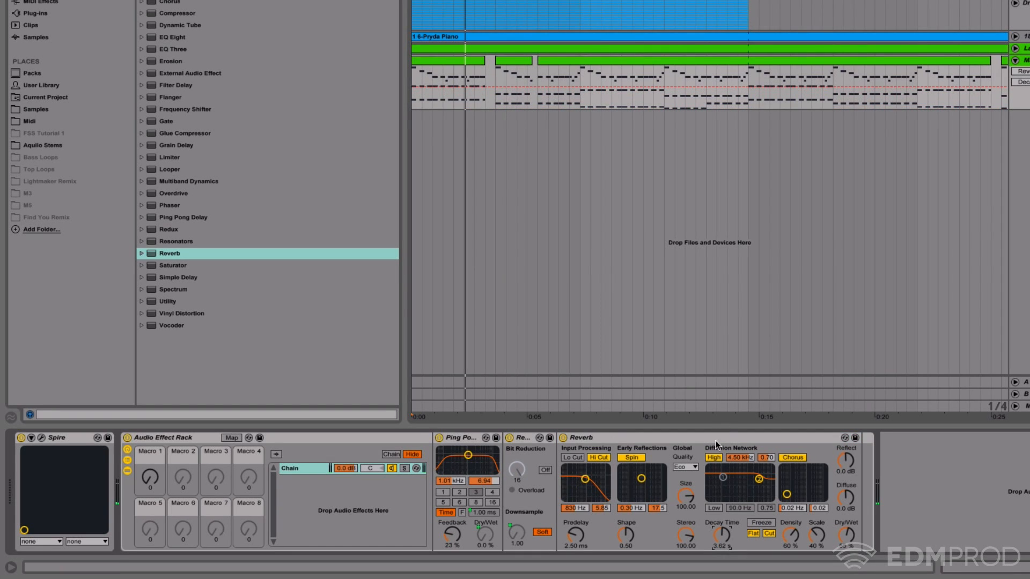
right_click(847, 535)
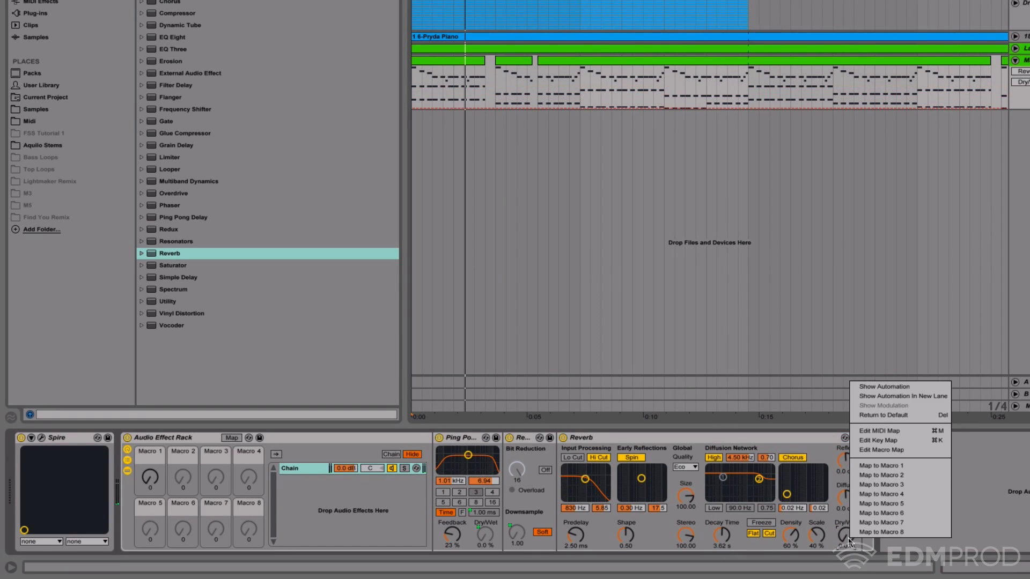
click(922, 466)
- Raise Macro 1 to 127 and audition the full effects chain
key(space)
click(158, 484)
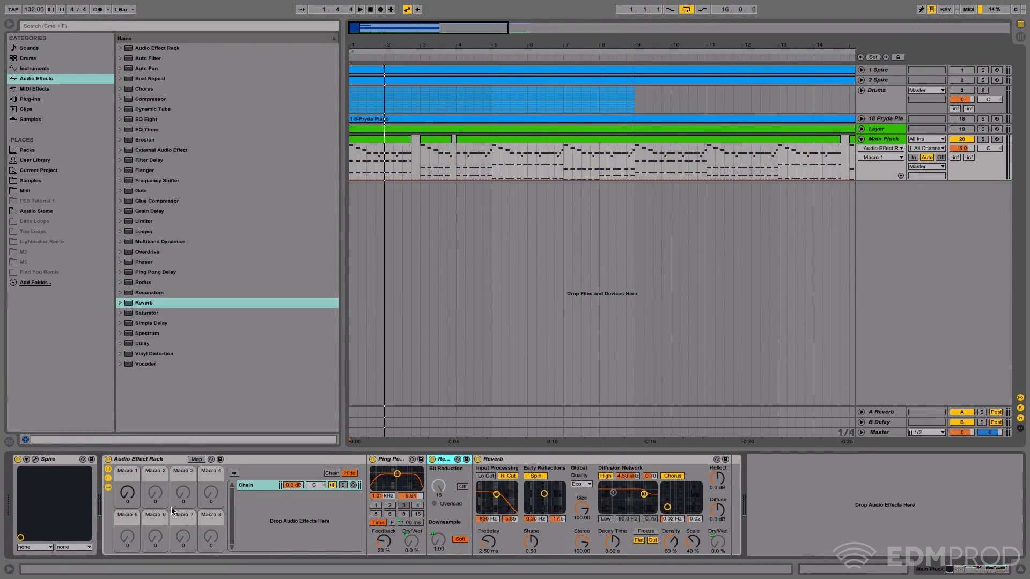
drag(127, 492, 127, 416)
key(space)
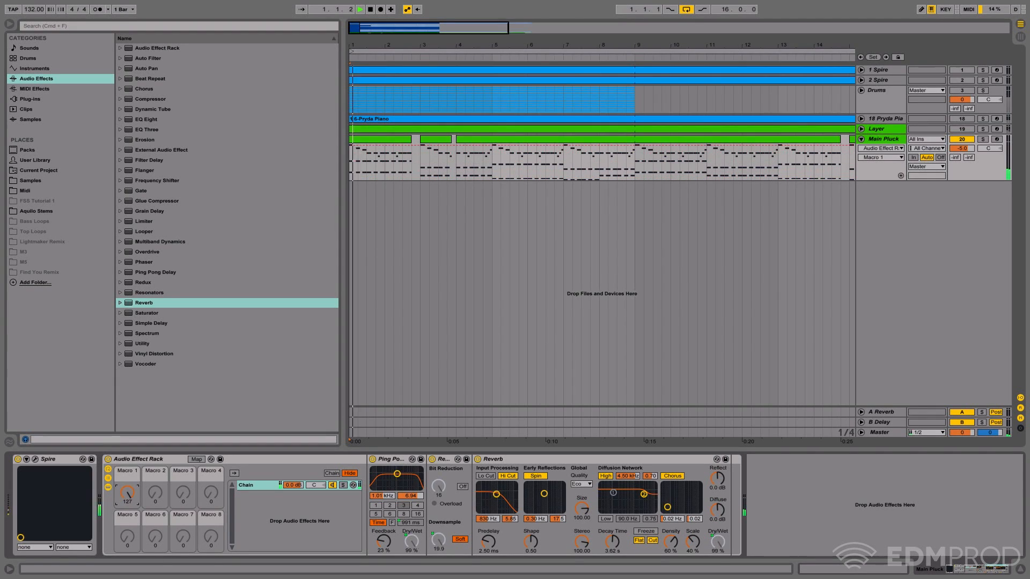
- Turn off the Reverb, audition the chain without it, and bring Macro 1 back to 0
key(space)
click(477, 460)
key(space)
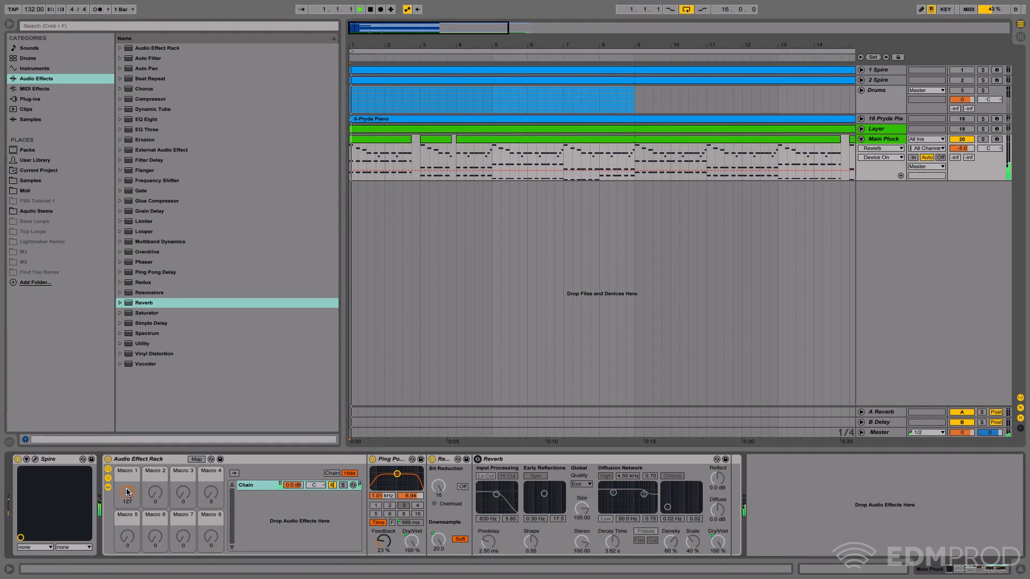
key(space)
drag(127, 492, 127, 563)
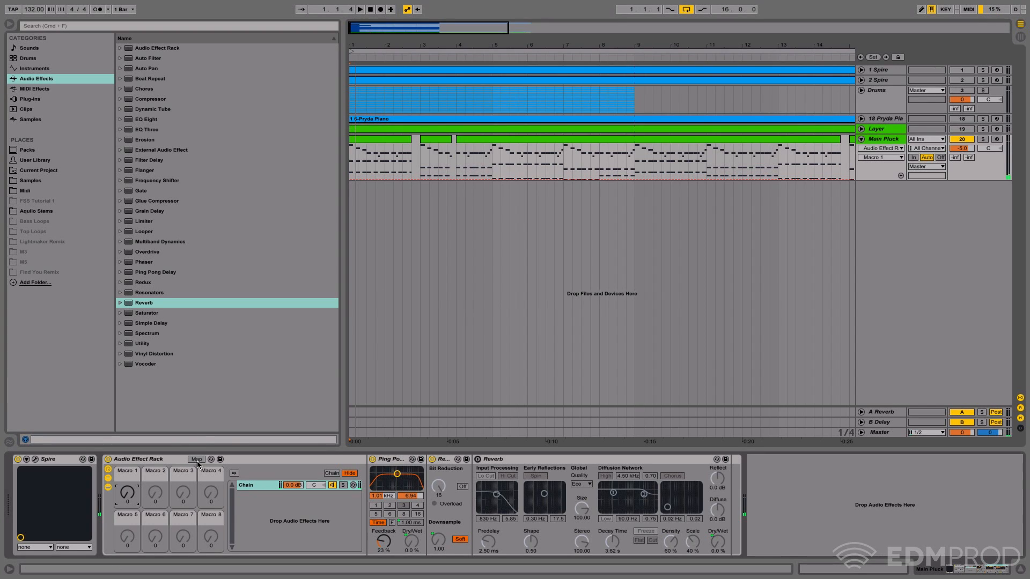
- Lower the maximum of Redux's Sample Soft to 3.97 in the rack's macro mappings, and audition Macro 1
click(178, 461)
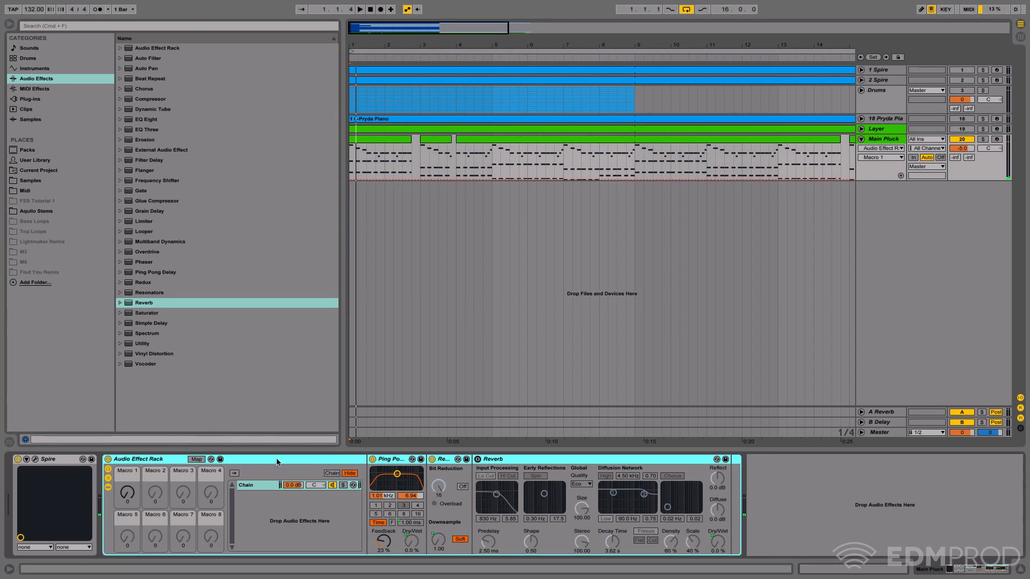
click(196, 460)
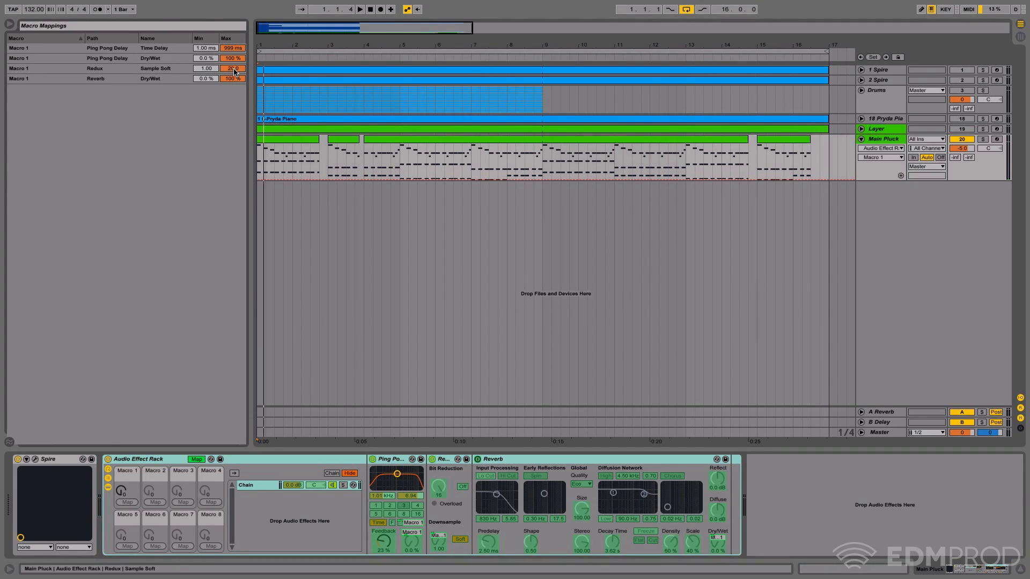
click(135, 62)
click(137, 68)
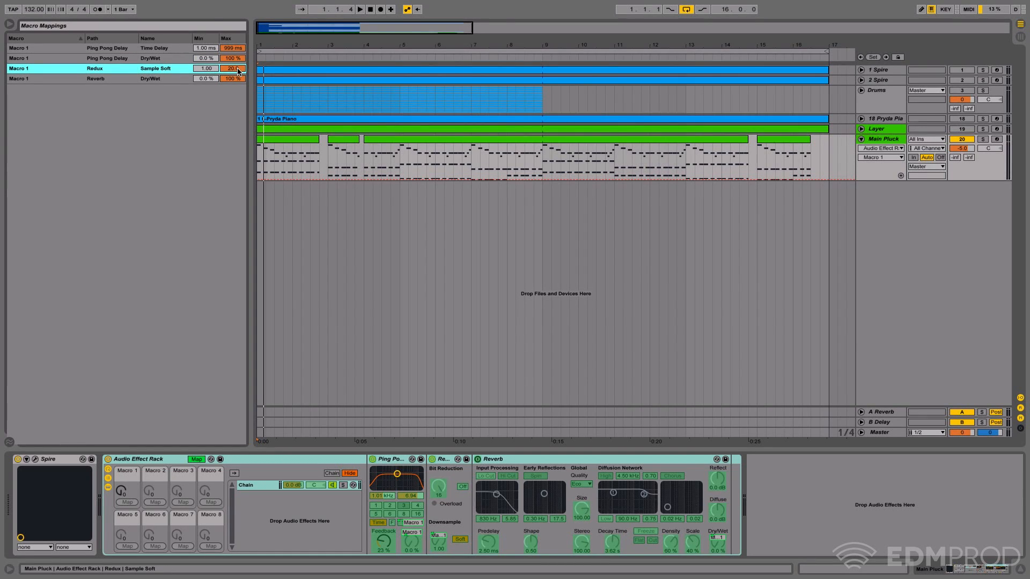
drag(234, 70, 235, 86)
key(space)
mouse_move(122, 491)
mouse_down()
mouse_move(123, 424)
mouse_move(126, 496)
mouse_up()
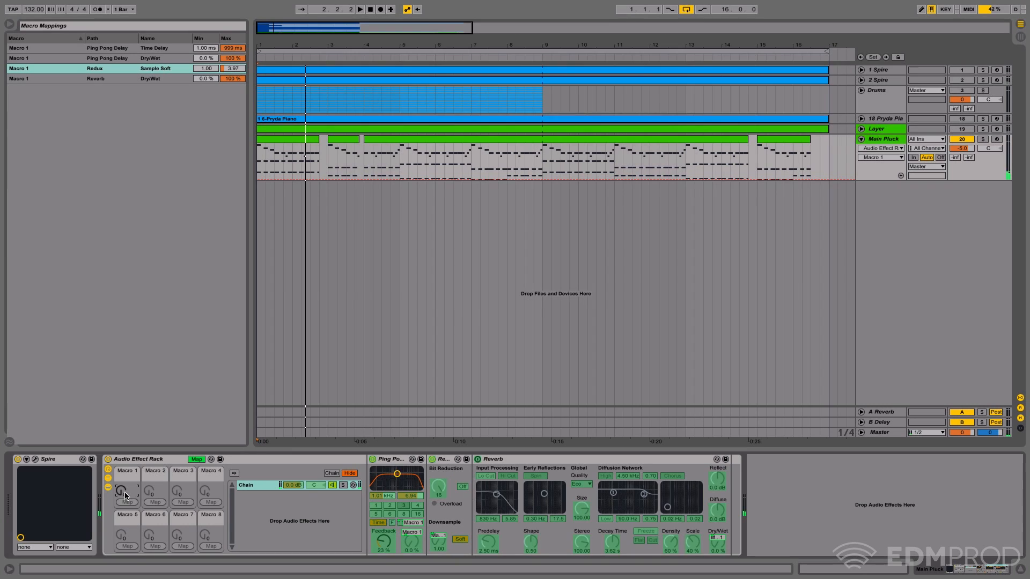
click(142, 243)
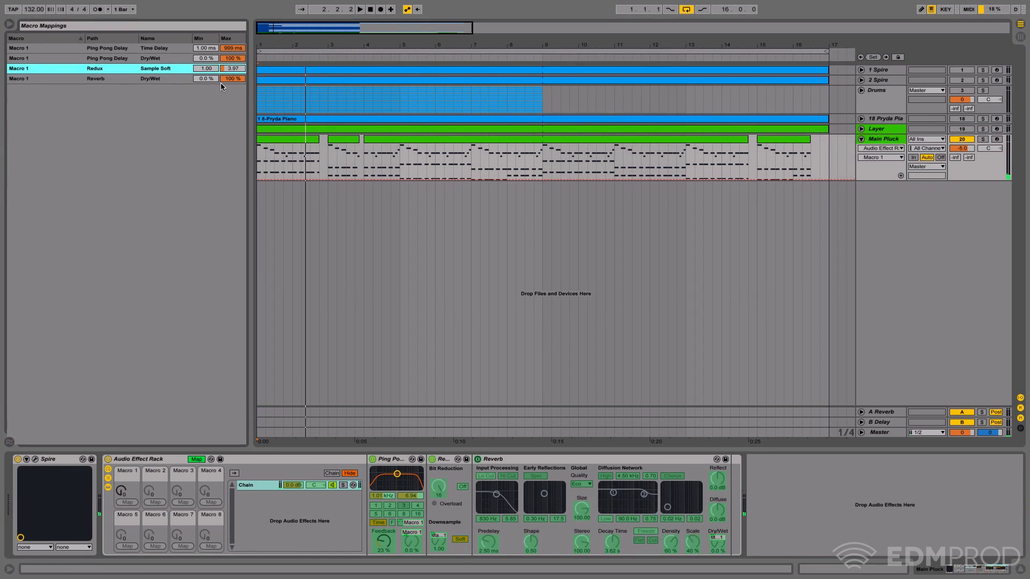
- Set the Reverb dry/wet mapping's maximum to 50% and the Ping Pong Delay time mapping's minimum to 32.2 ms
drag(227, 78, 226, 84)
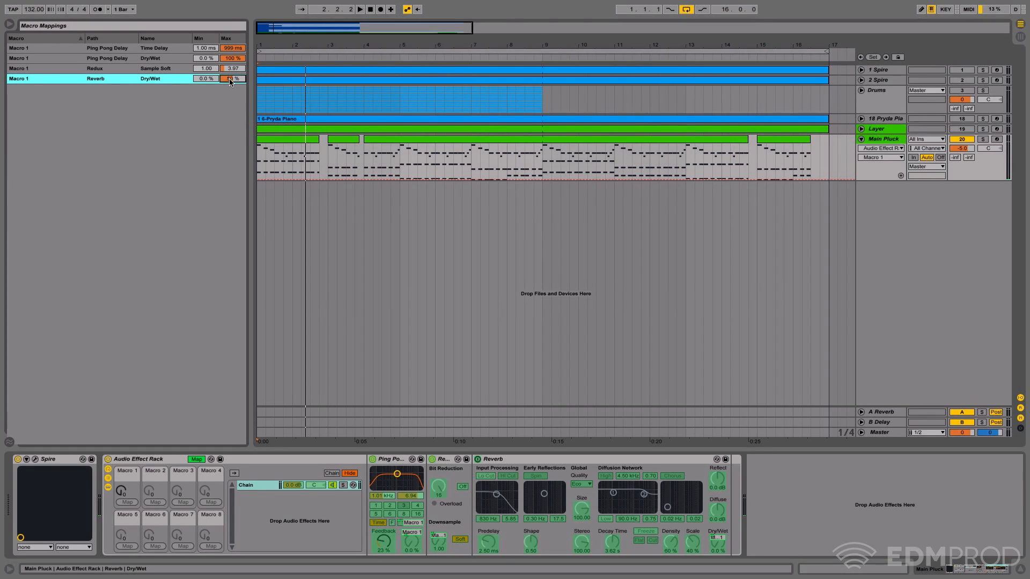
click(204, 50)
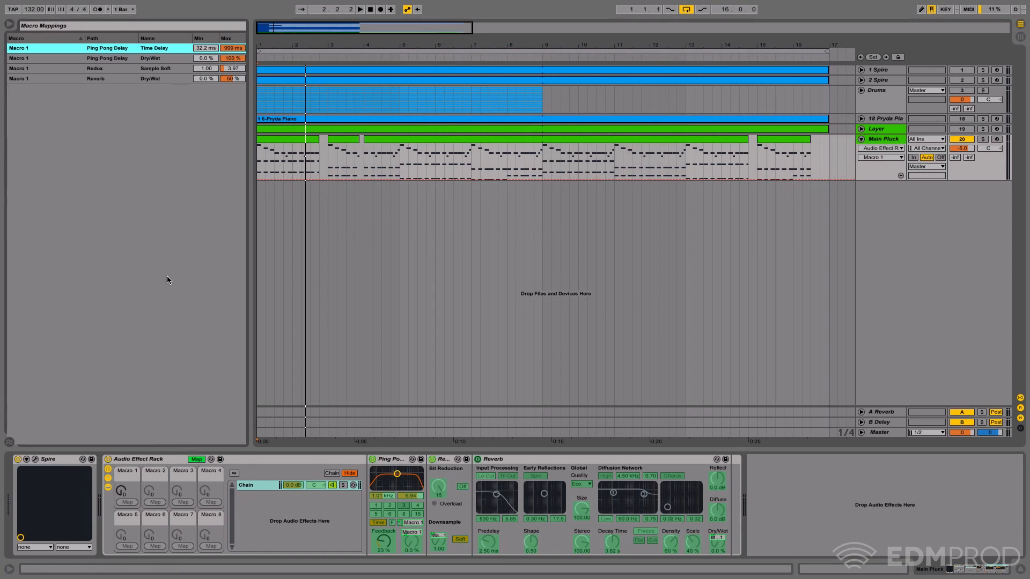
- Leave macro mapping mode, turn the Reverb back on, and audition the chain while sweeping Macro 1
click(197, 459)
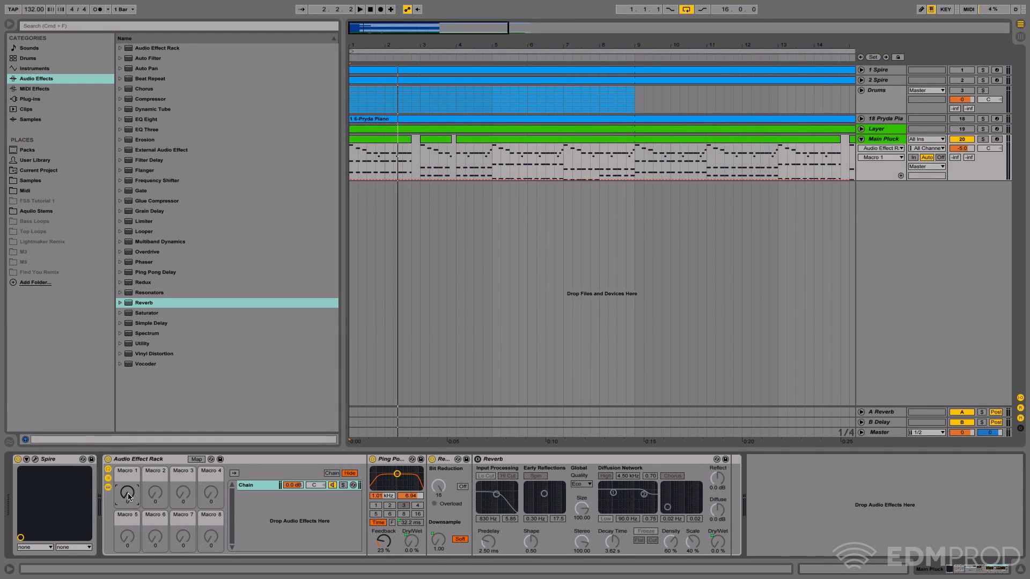
click(477, 459)
key(space)
mouse_move(123, 494)
mouse_down()
mouse_move(124, 455)
mouse_move(123, 495)
mouse_up()
key(space)
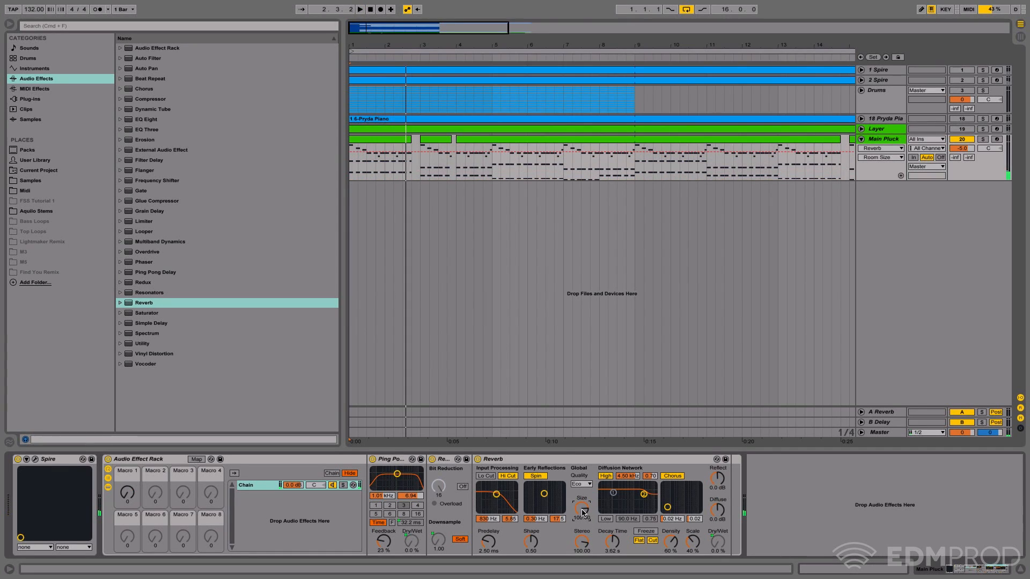
- Map the Reverb's Size to Macro 1 and audition the chain while sweeping the macro
right_click(582, 509)
click(613, 449)
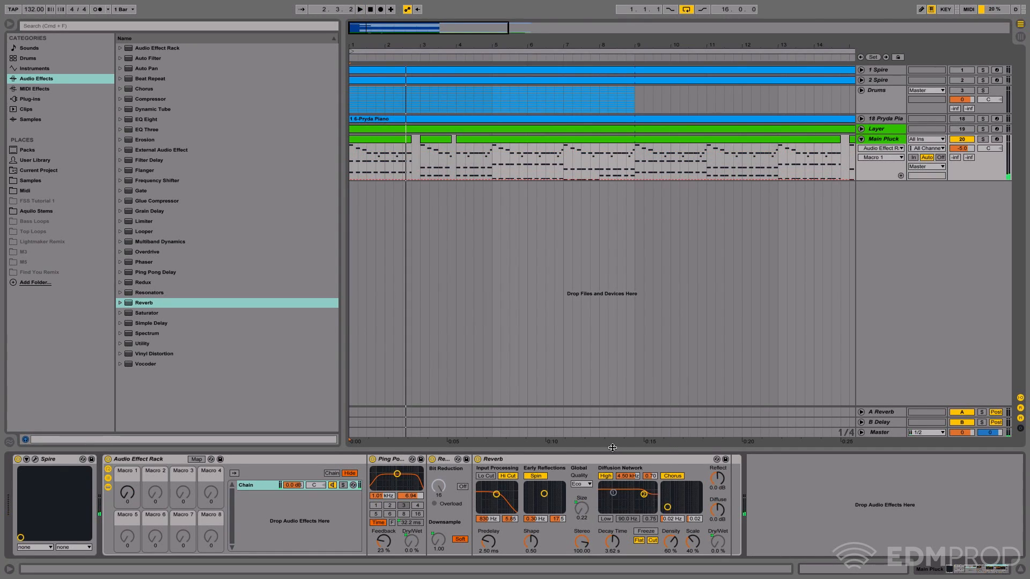
key(space)
mouse_move(127, 495)
mouse_down()
mouse_move(127, 476)
mouse_move(127, 498)
mouse_up()
key(space)
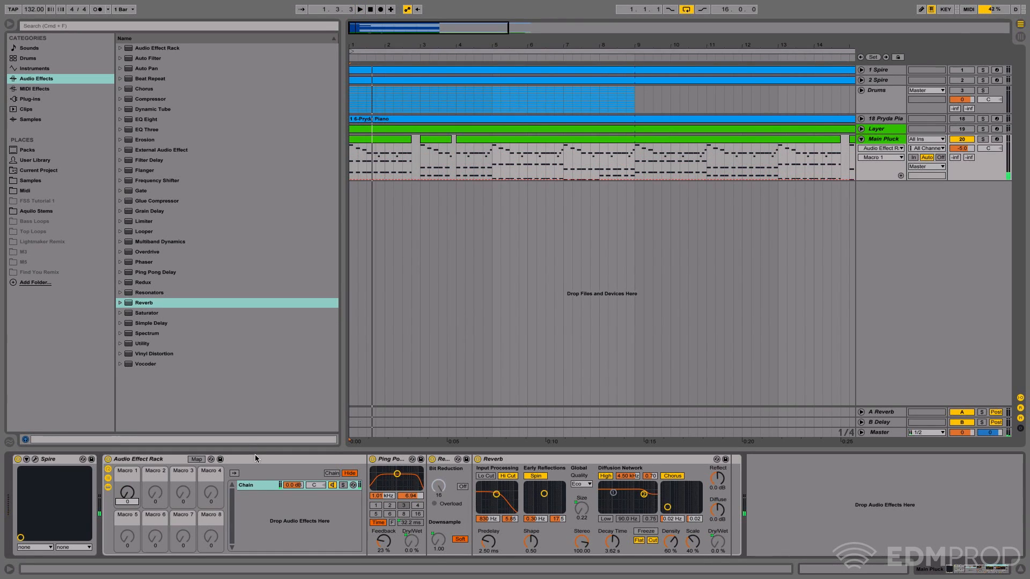
- Invert the range of the Reverb Room Size mapping in the rack's macro mappings, and audition Macro 1
click(202, 459)
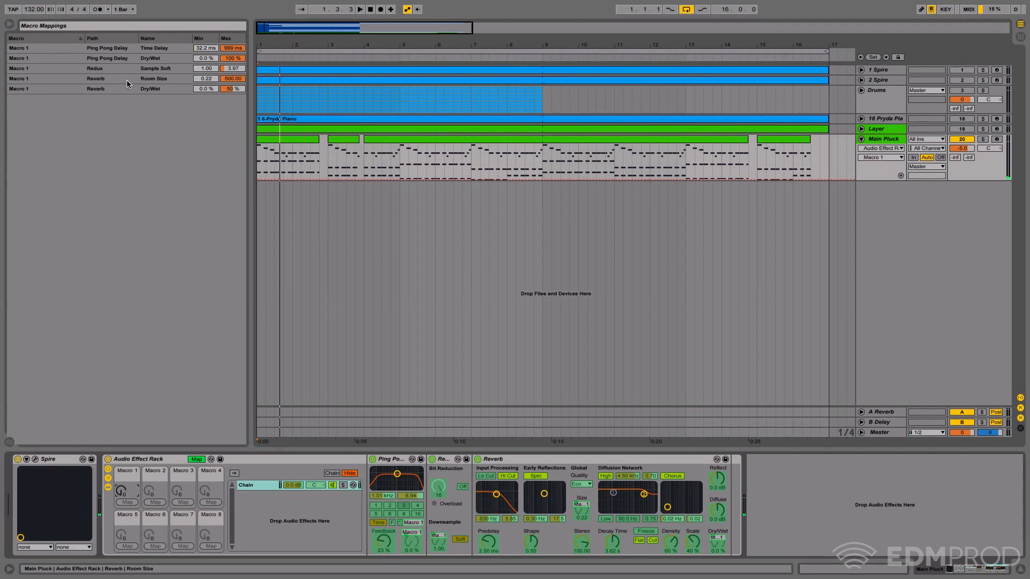
click(57, 68)
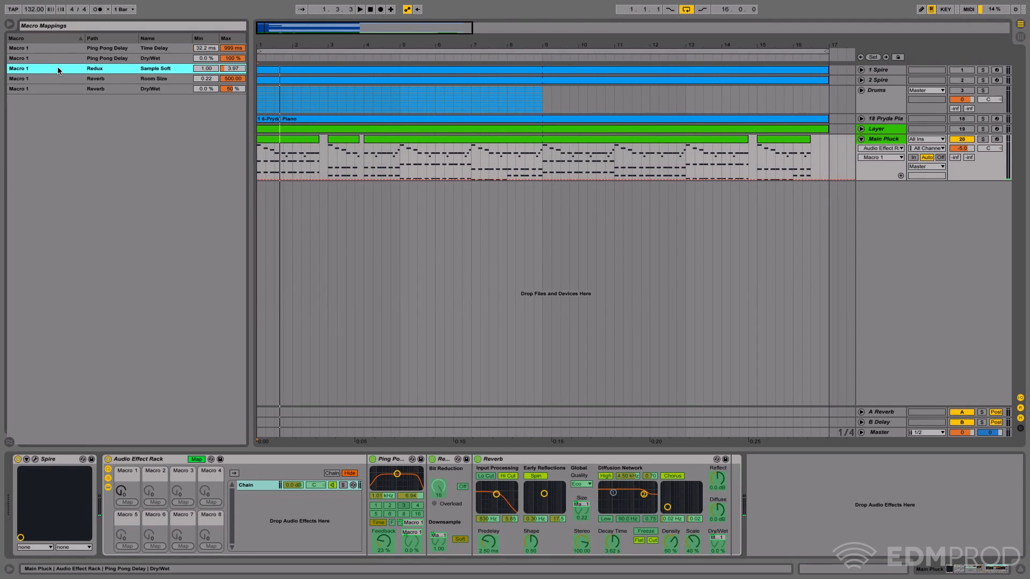
click(65, 77)
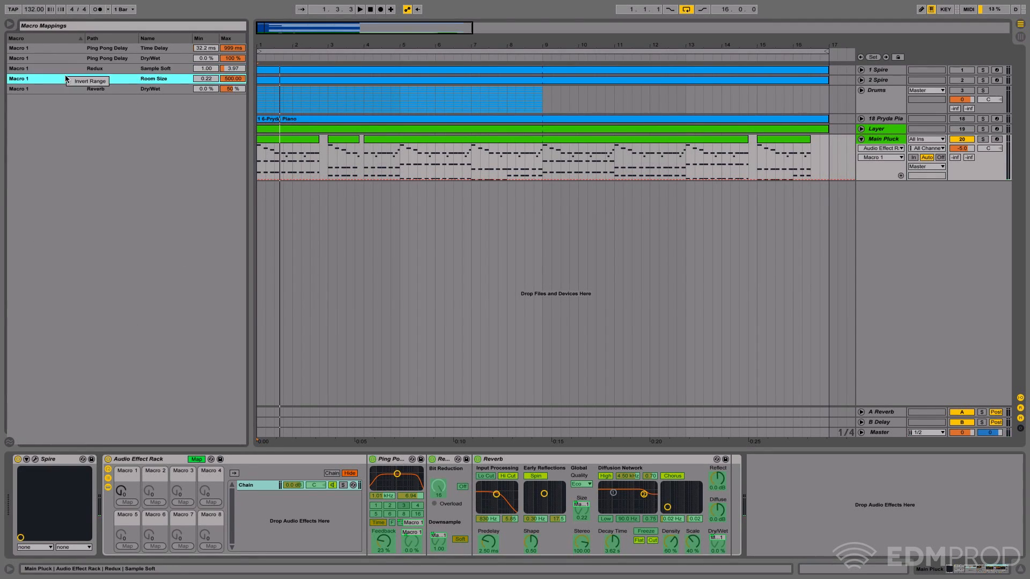
click(73, 82)
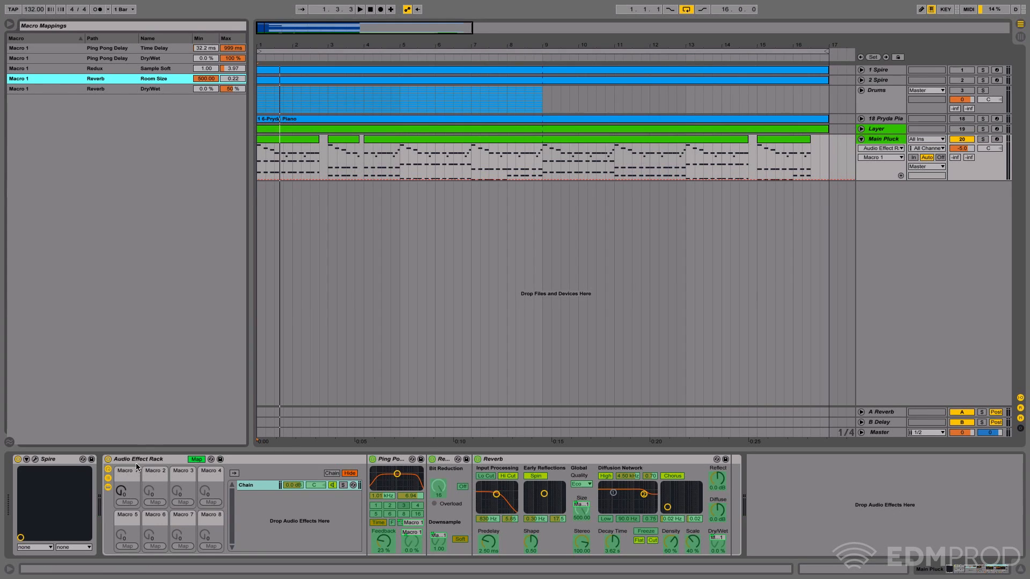
key(space)
mouse_move(121, 491)
mouse_down()
mouse_move(121, 453)
mouse_move(120, 492)
mouse_up()
key(space)
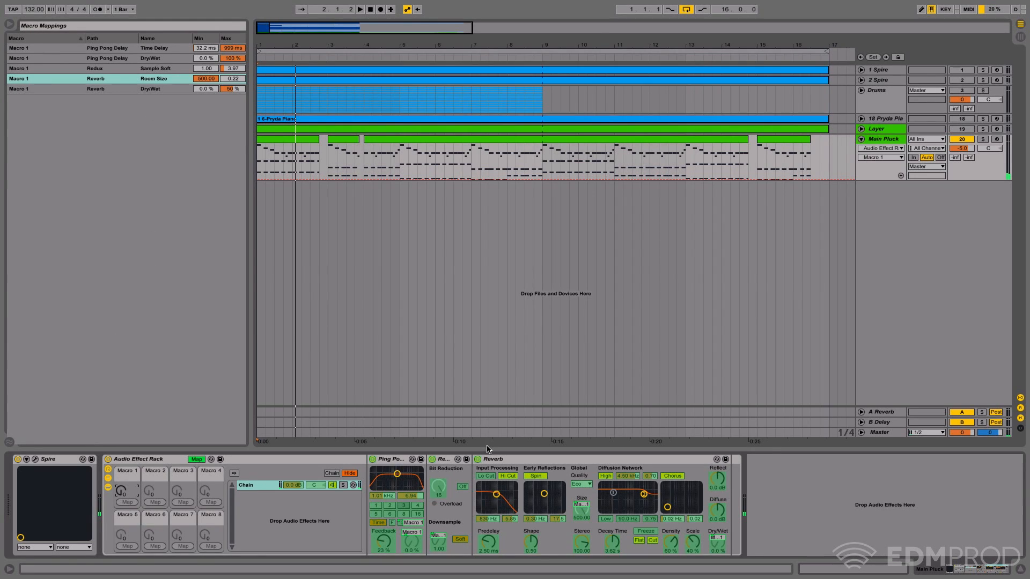
- Delete the Reverb from the Audio Effect Rack, leave macro mapping mode, and keep the browser hidden
click(493, 460)
key(Delete)
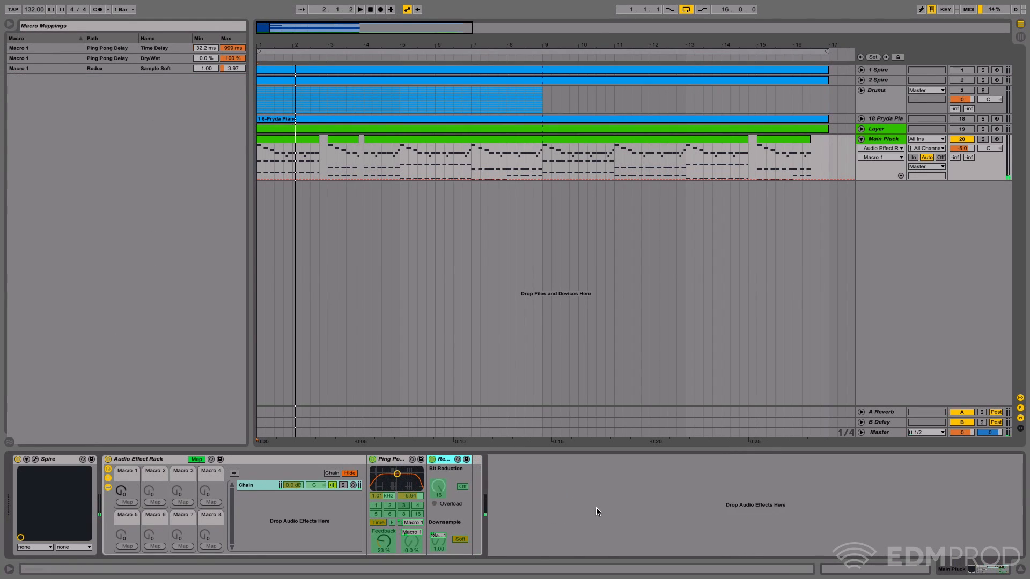
click(8, 26)
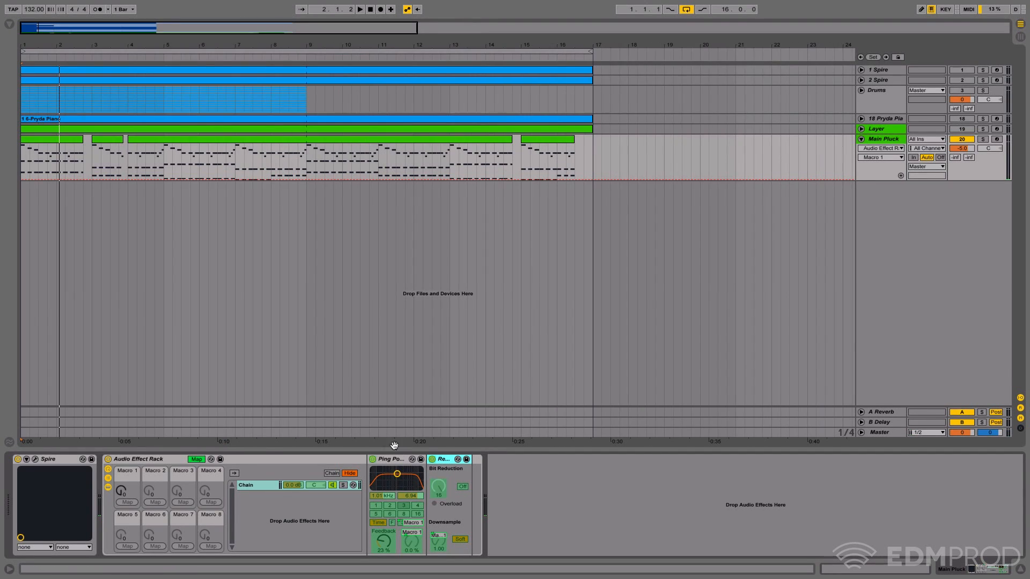
click(197, 459)
click(7, 24)
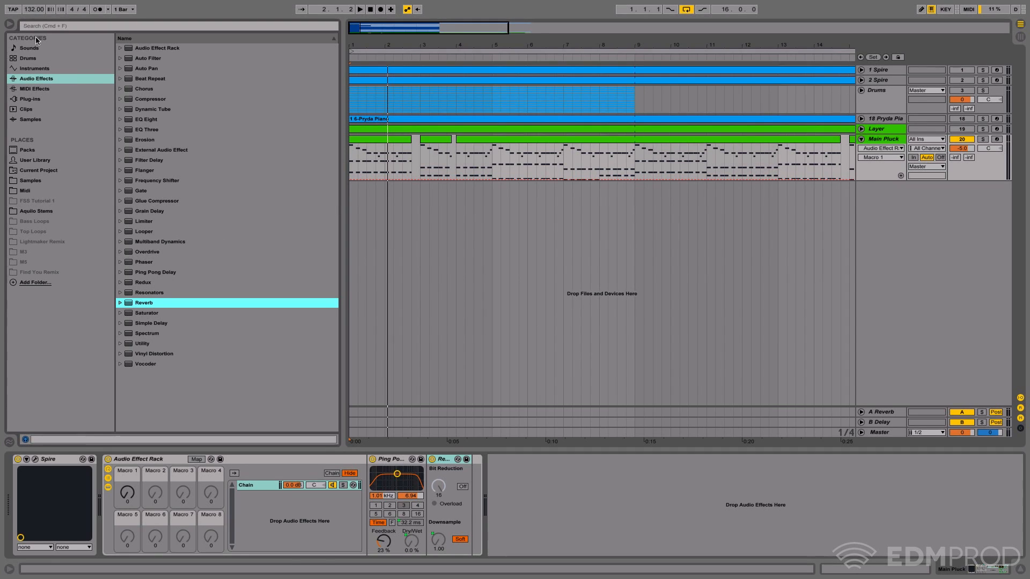
click(9, 25)
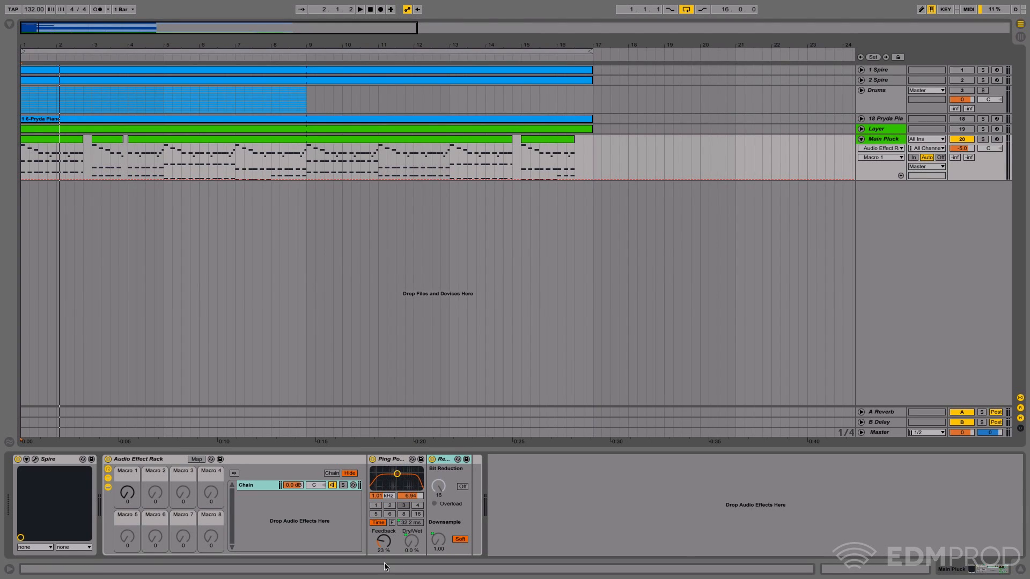
- Set the Ping Pong Delay's filter to 1.16 kHz with a width of 9.00
drag(397, 474, 398, 469)
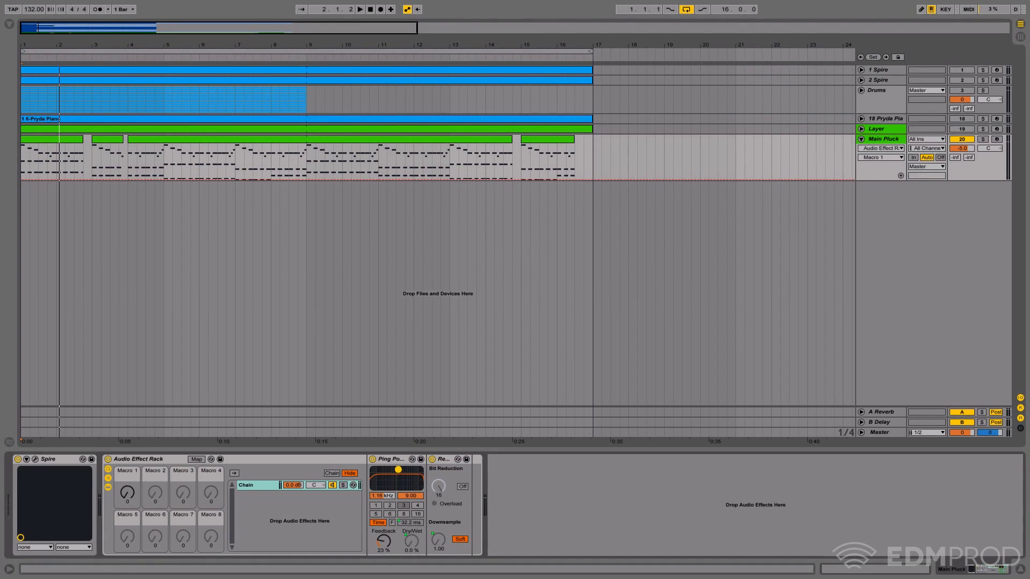
click(397, 460)
click(444, 460)
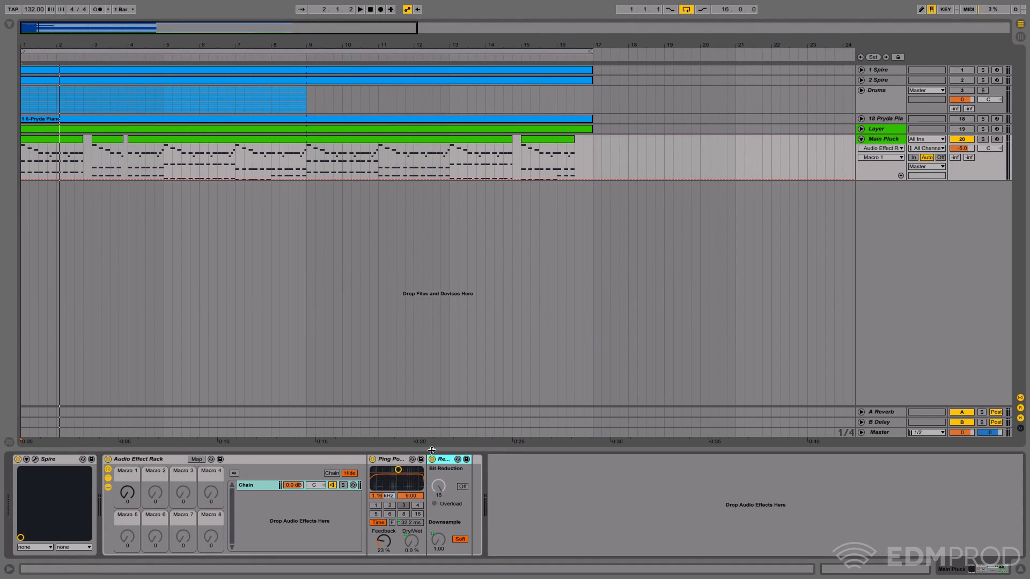
- Insert a new audio track below Main Pluck and set its input to Resampling
click(893, 139)
right_click(888, 141)
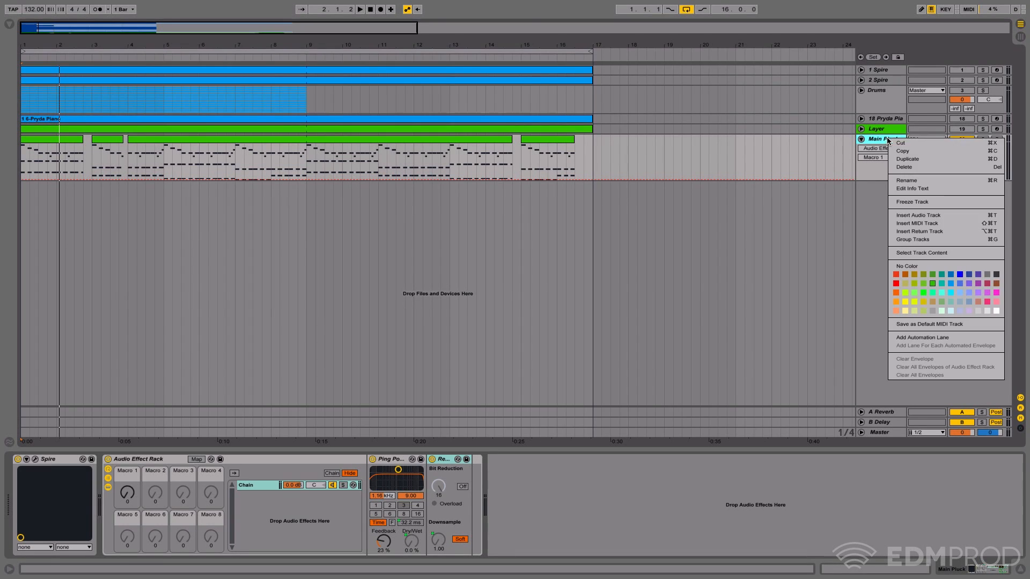
click(901, 213)
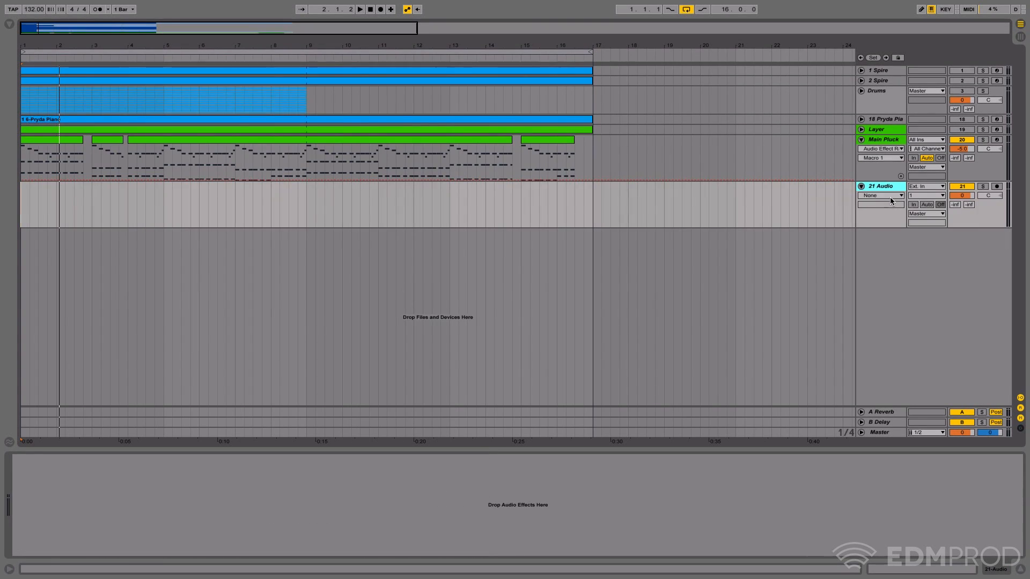
click(889, 196)
click(942, 189)
click(928, 186)
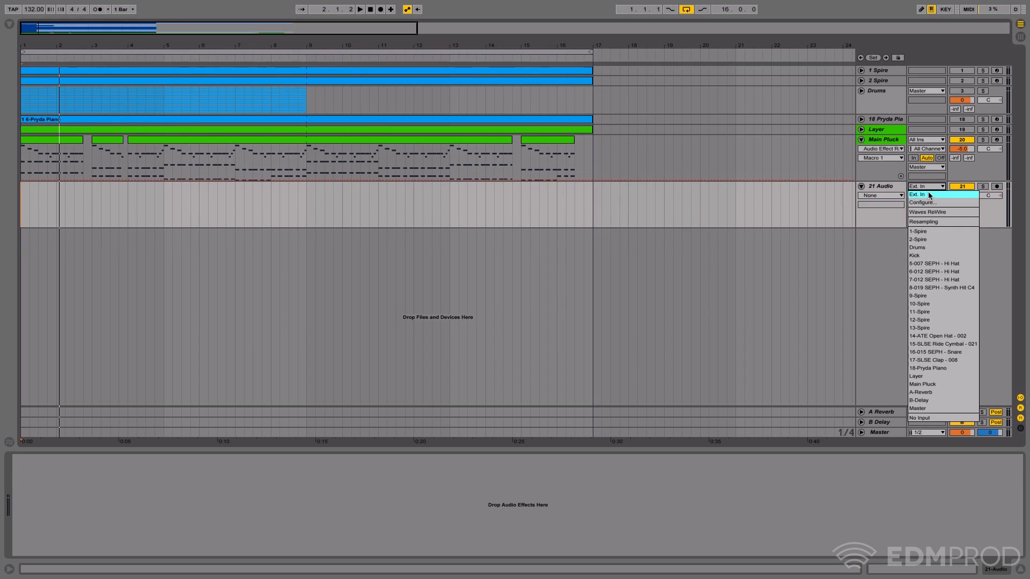
click(944, 219)
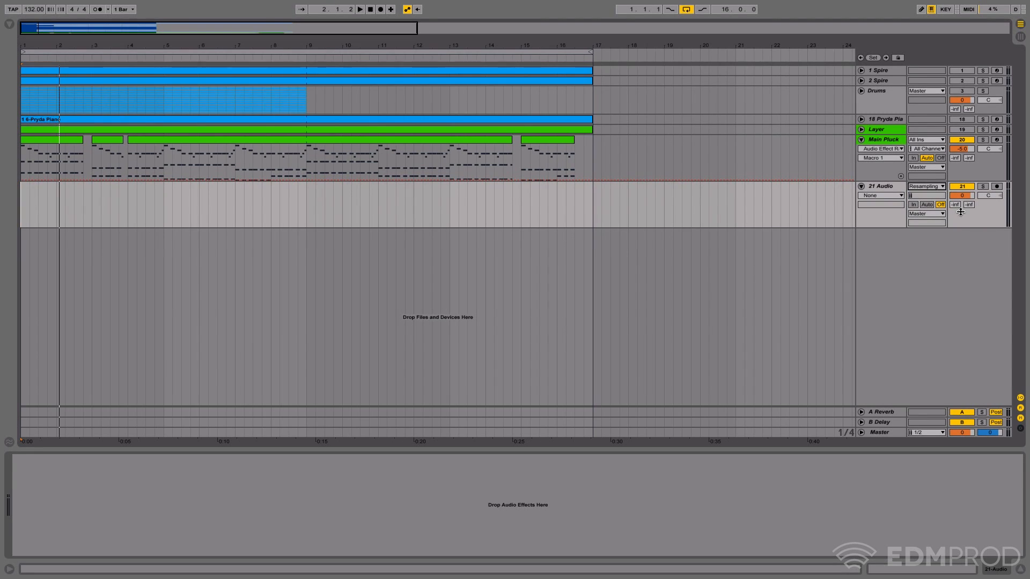
click(871, 188)
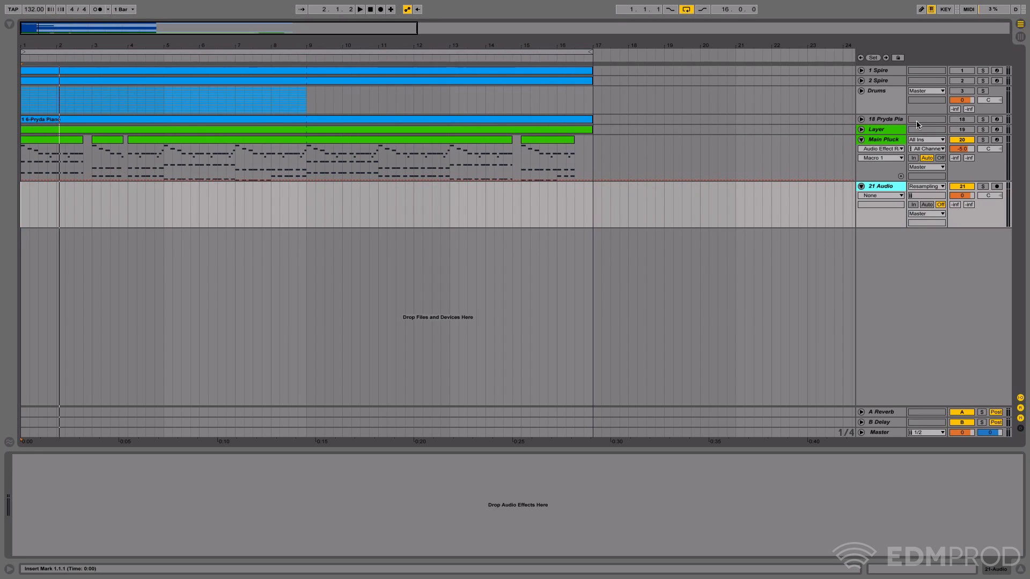
- Activate the Drums group, arm the 21 Audio track, and record nearly two bars of the full output
click(965, 95)
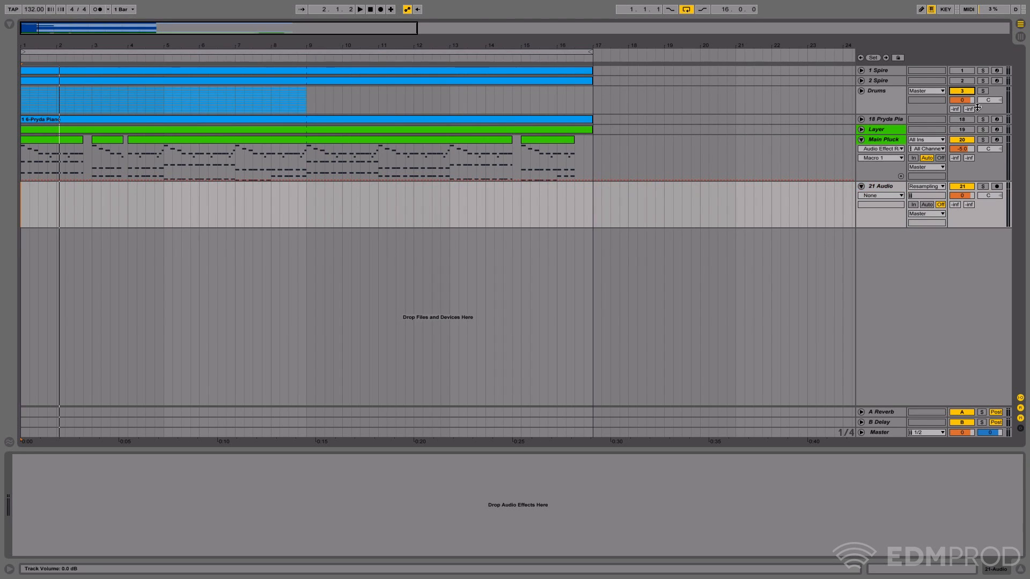
click(996, 186)
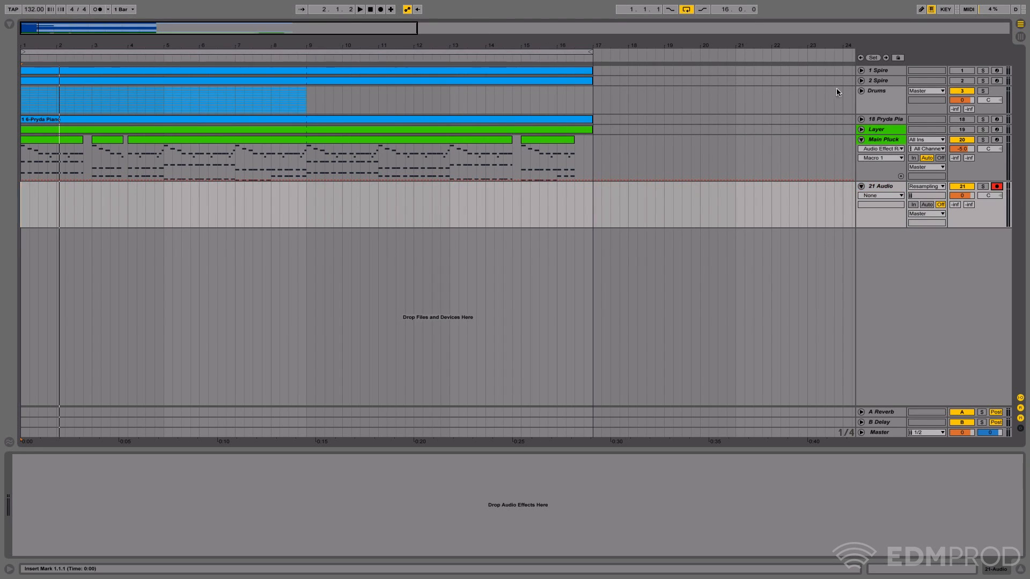
click(379, 9)
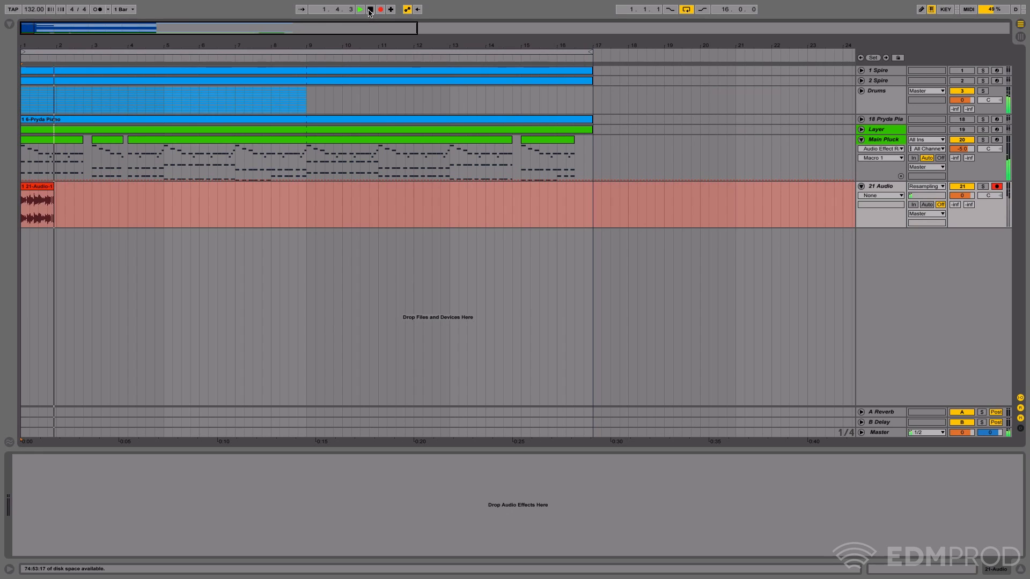
click(370, 10)
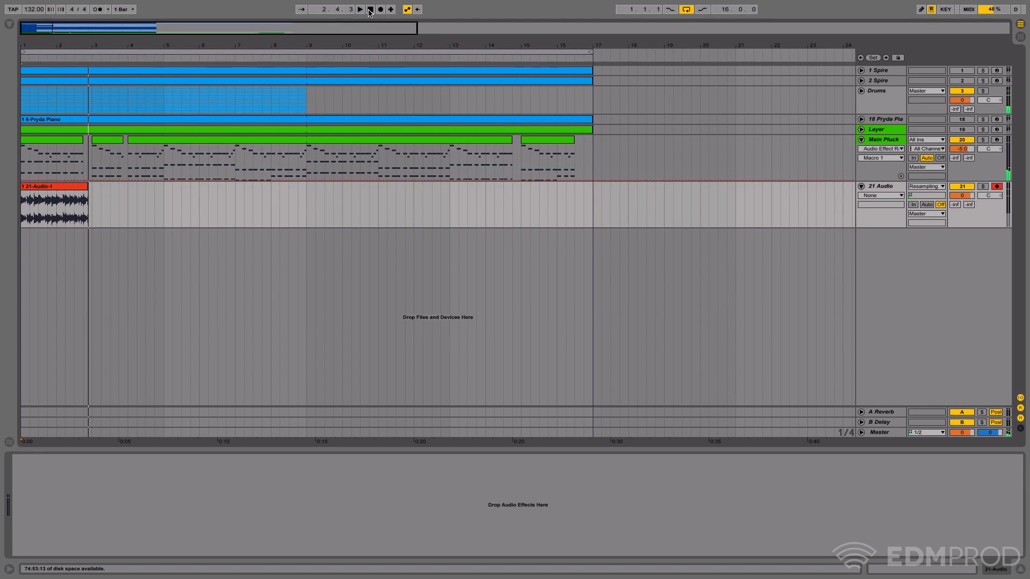
- Solo the 21 Audio track and play back the resampled recording
click(982, 187)
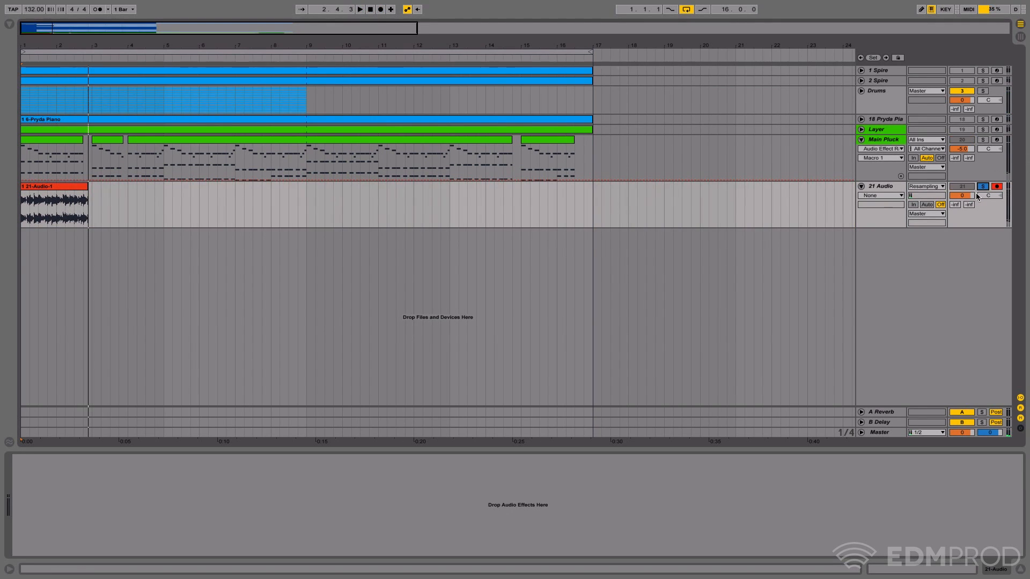
key(space)
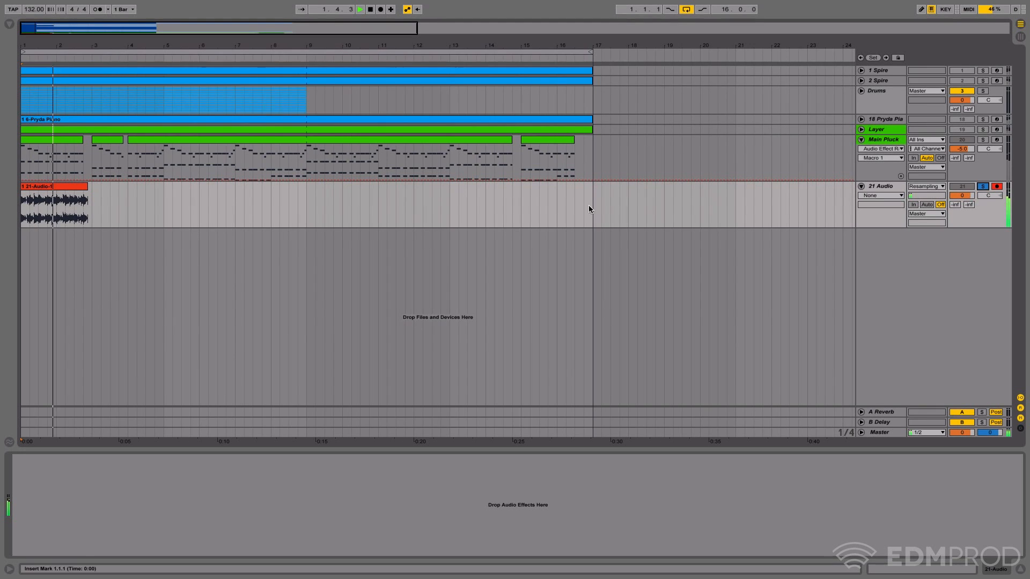
key(space)
- Delete the recorded clip from the 21 Audio track and turn off the track's solo
click(79, 187)
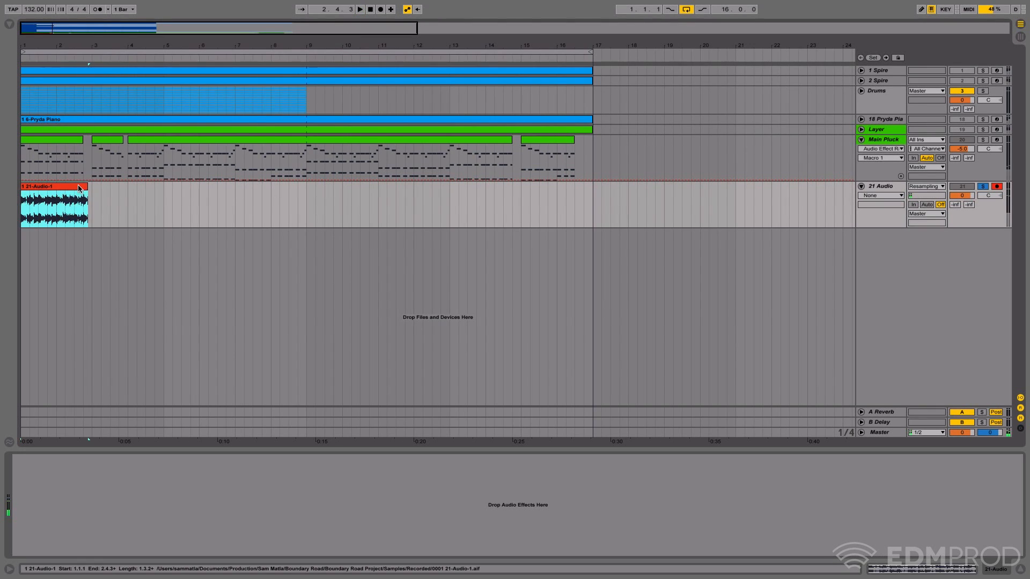
key(Delete)
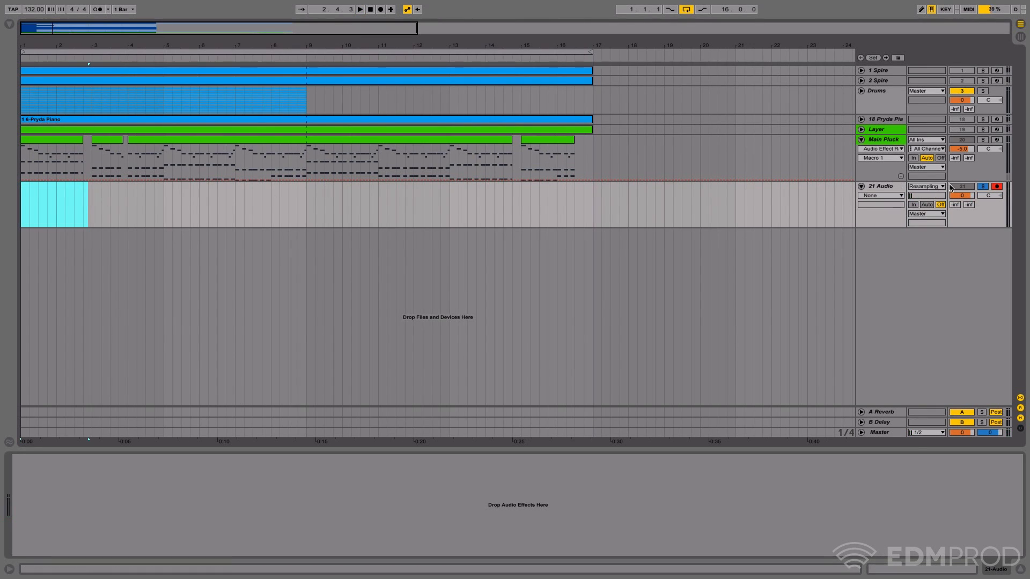
click(984, 186)
- Check the tracks inside the Drums group, collapse it again, and mute the group
click(861, 91)
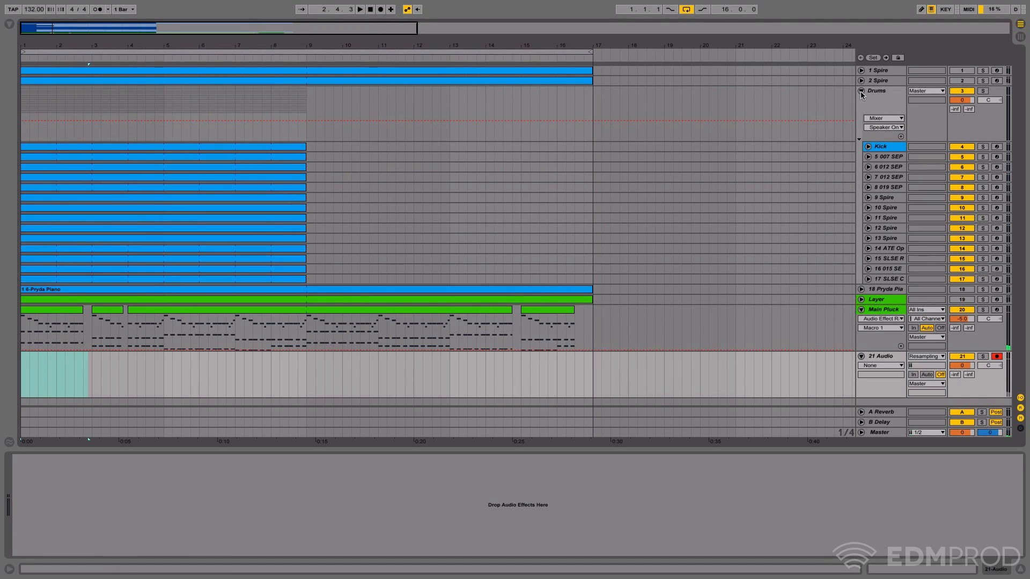
click(860, 91)
click(709, 204)
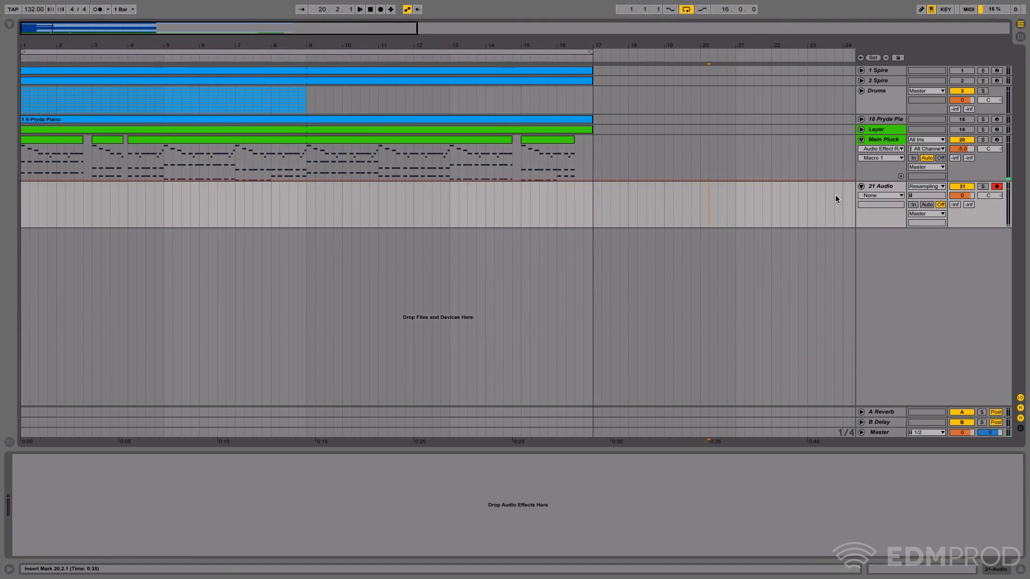
click(965, 91)
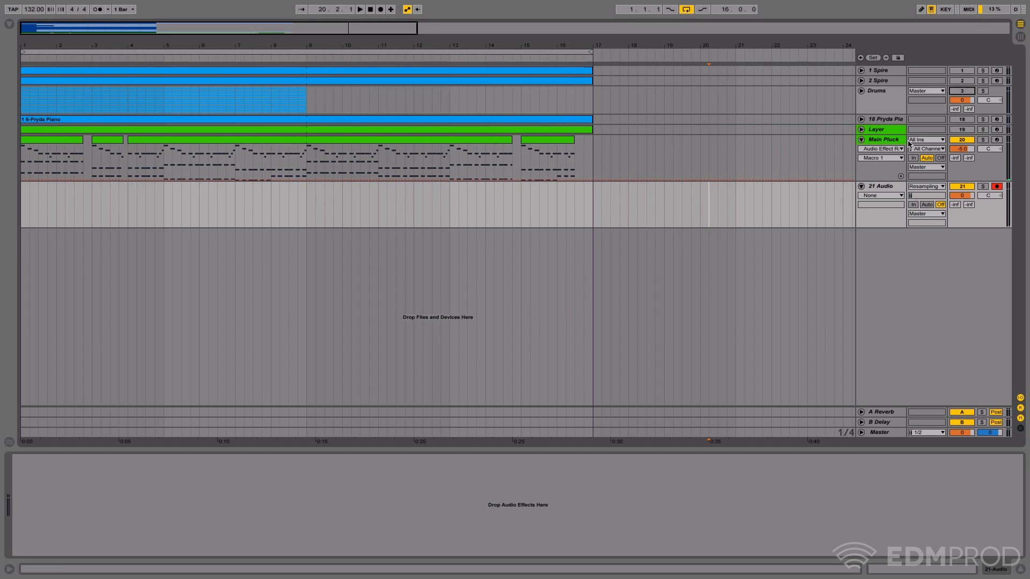
click(901, 141)
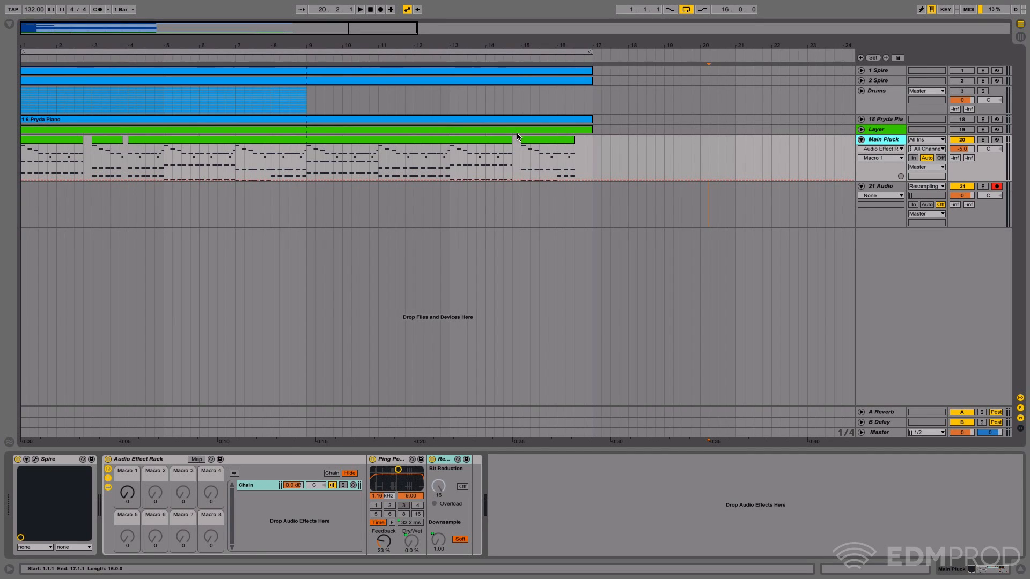
click(500, 140)
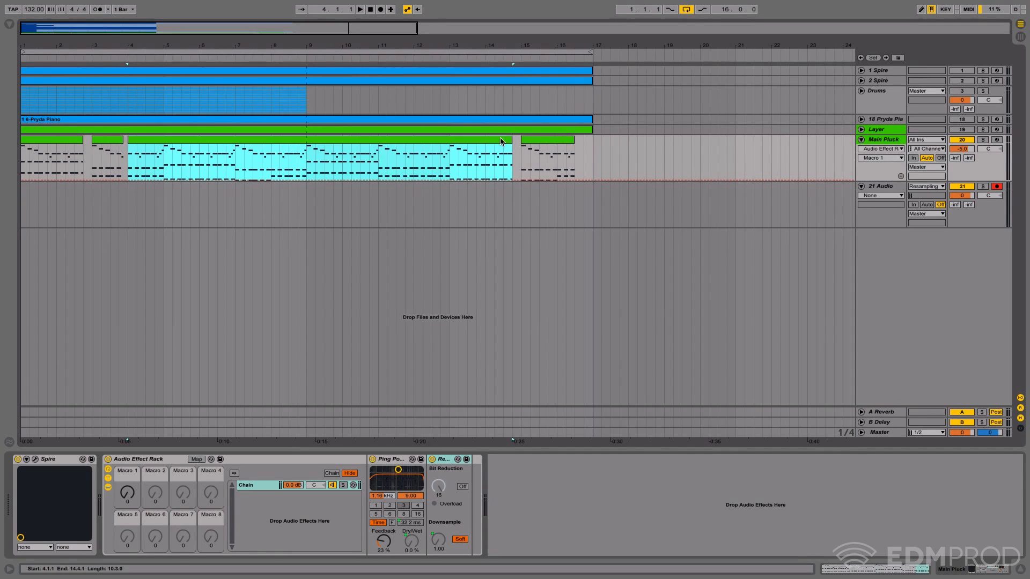
click(528, 143)
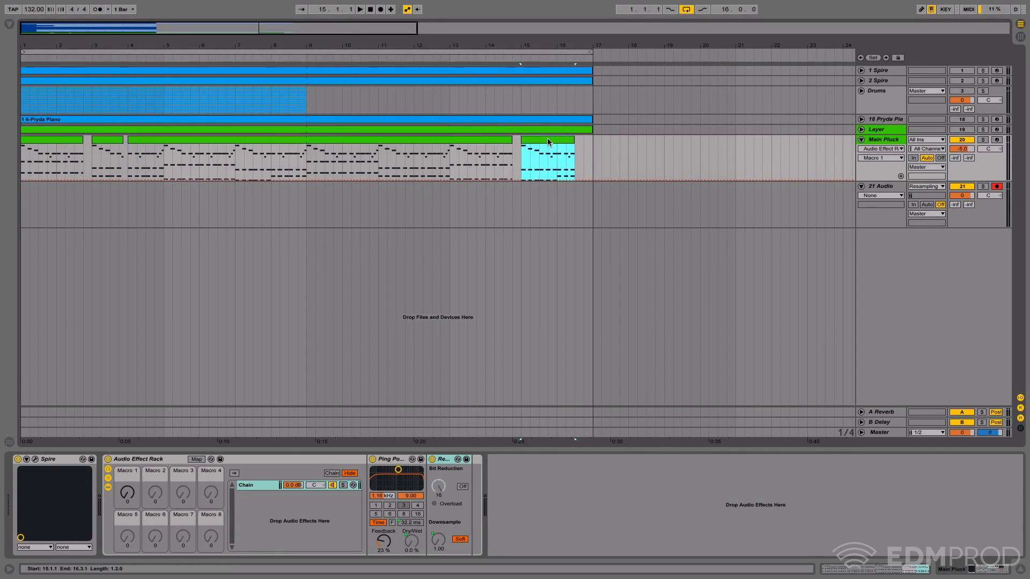
click(891, 140)
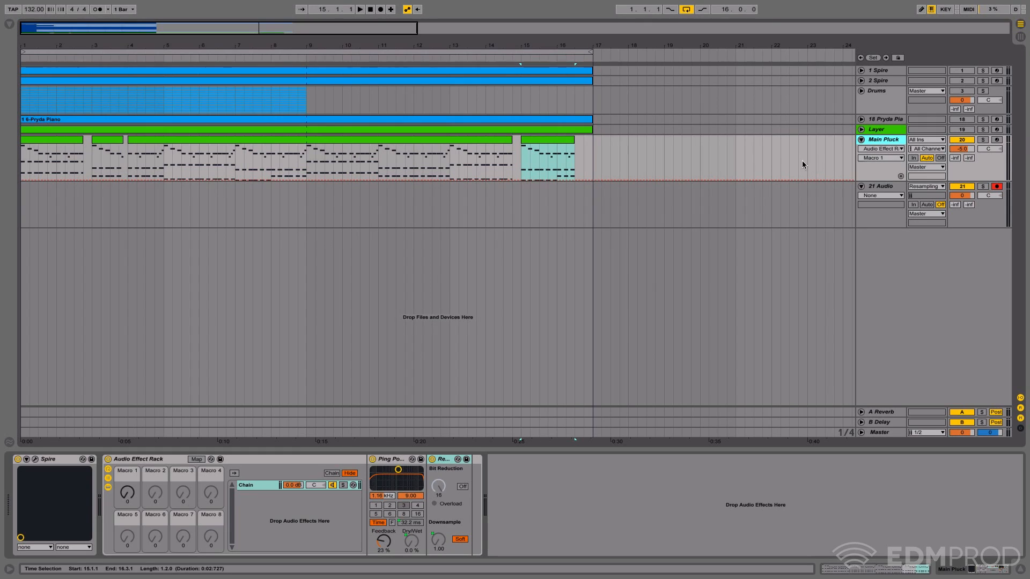
click(884, 186)
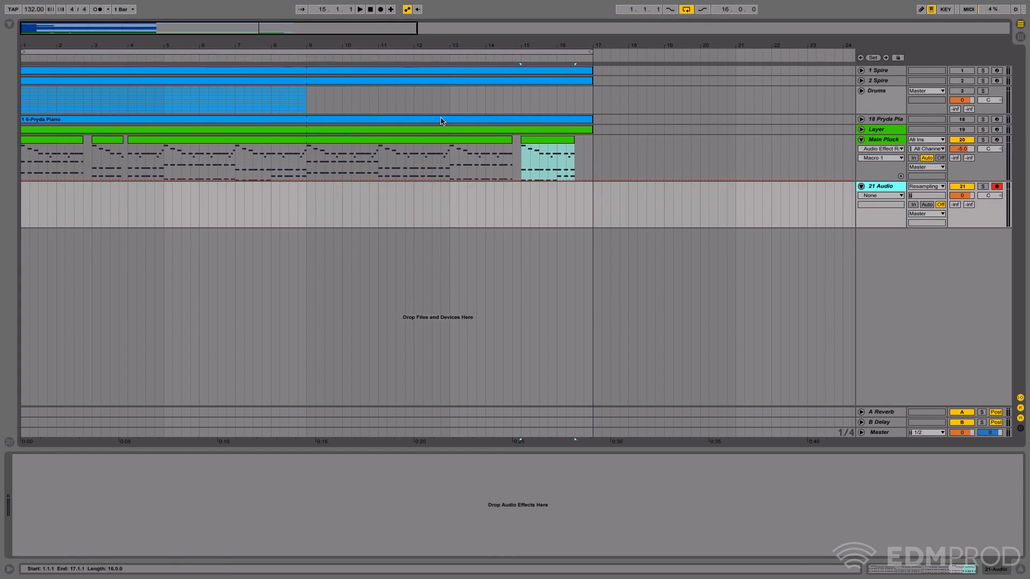
click(891, 140)
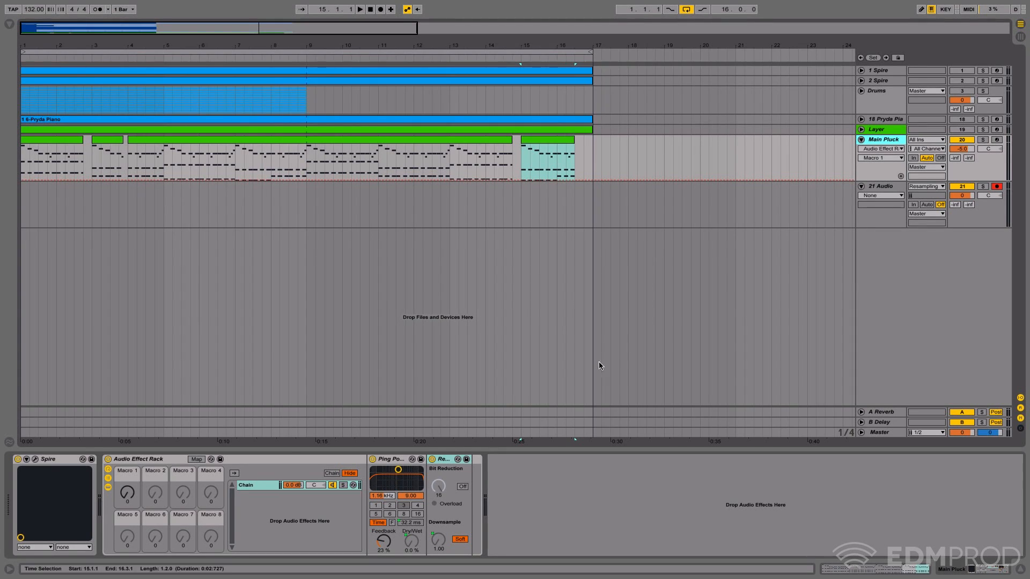
click(340, 460)
click(422, 140)
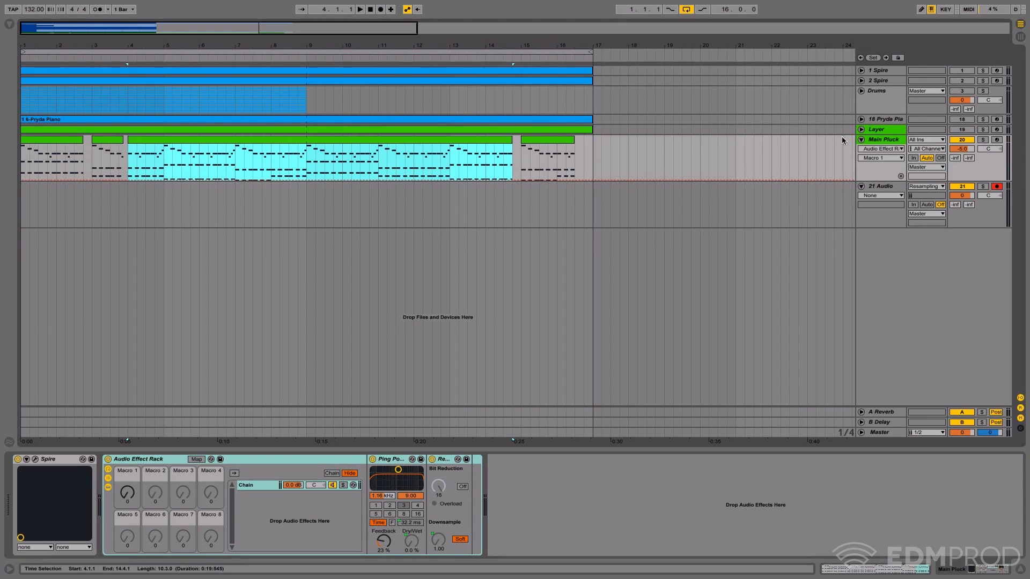
click(883, 140)
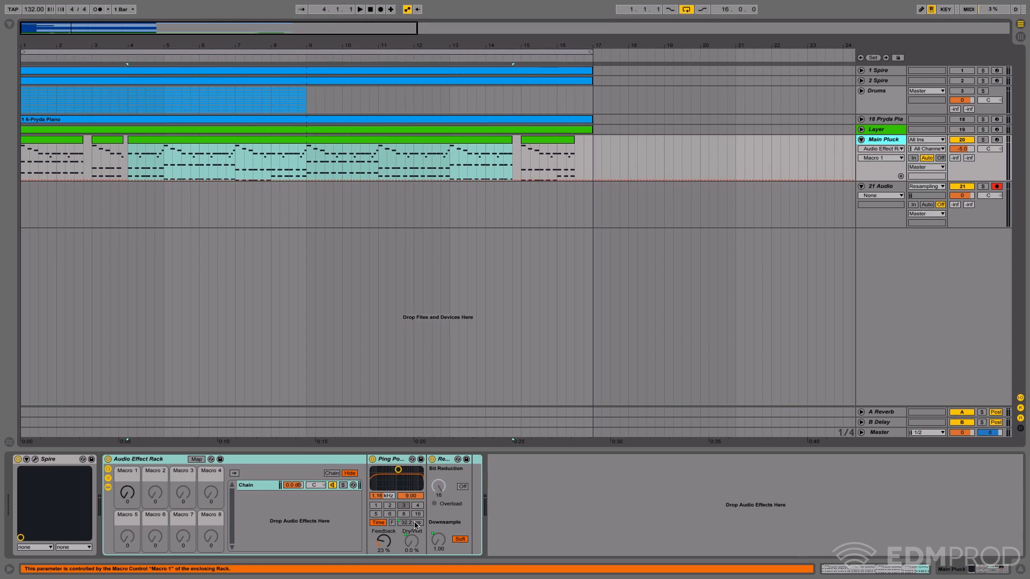
click(121, 478)
mouse_move(138, 494)
mouse_down()
mouse_move(137, 479)
mouse_move(137, 493)
mouse_up()
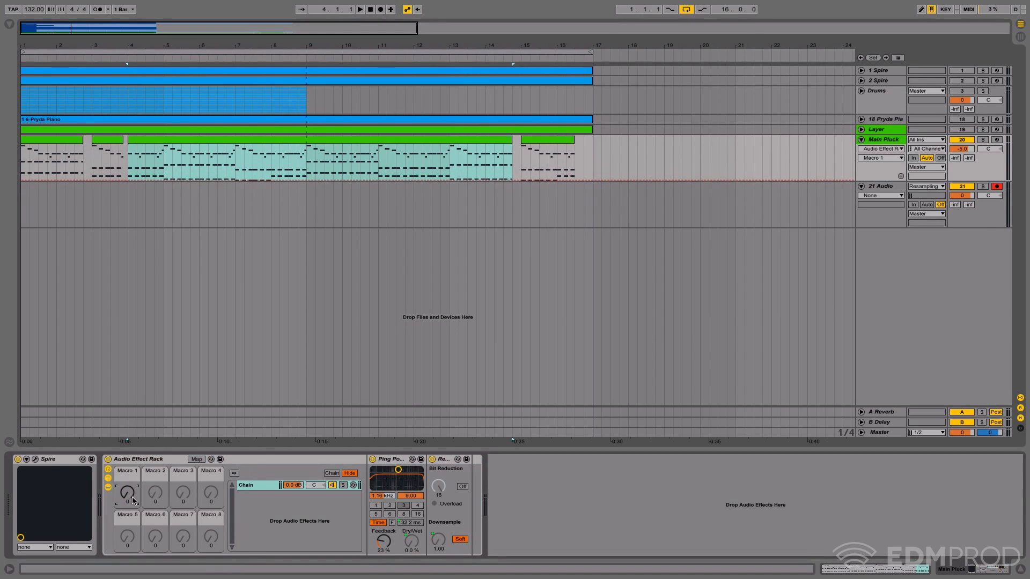
mouse_move(130, 496)
mouse_down()
mouse_move(130, 487)
mouse_move(130, 496)
mouse_up()
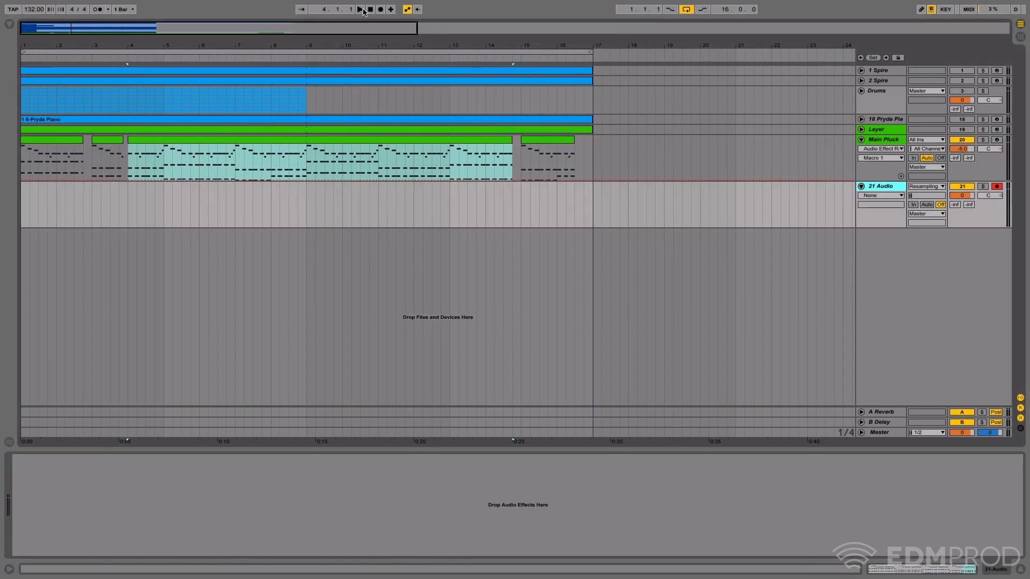
key(Home)
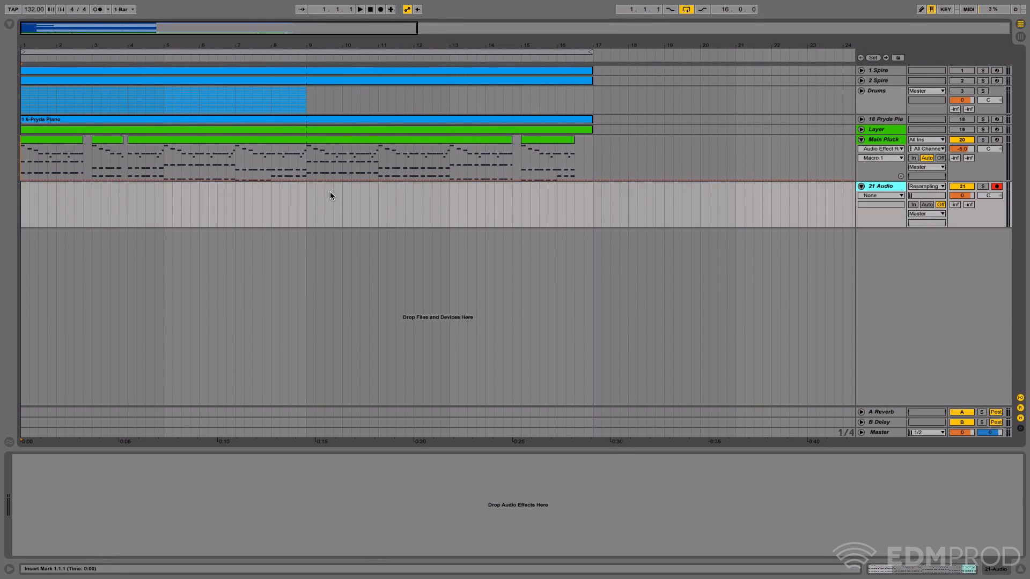
click(877, 141)
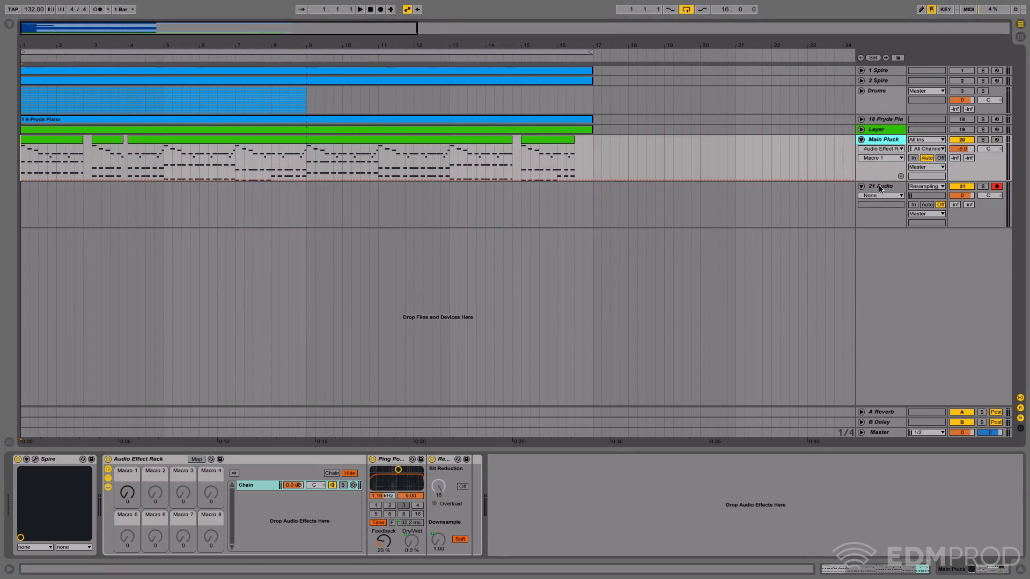
click(878, 187)
click(899, 140)
click(128, 494)
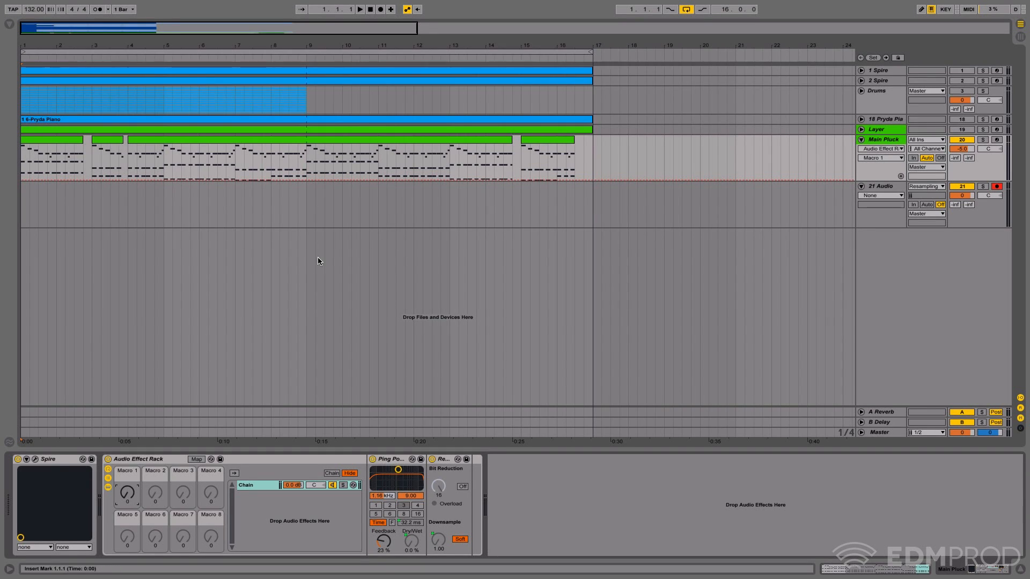
- Close the gaps on Main Pluck with two continuous eight-bar MIDI clips covering bars 1 to 17
drag(85, 45, 109, 45)
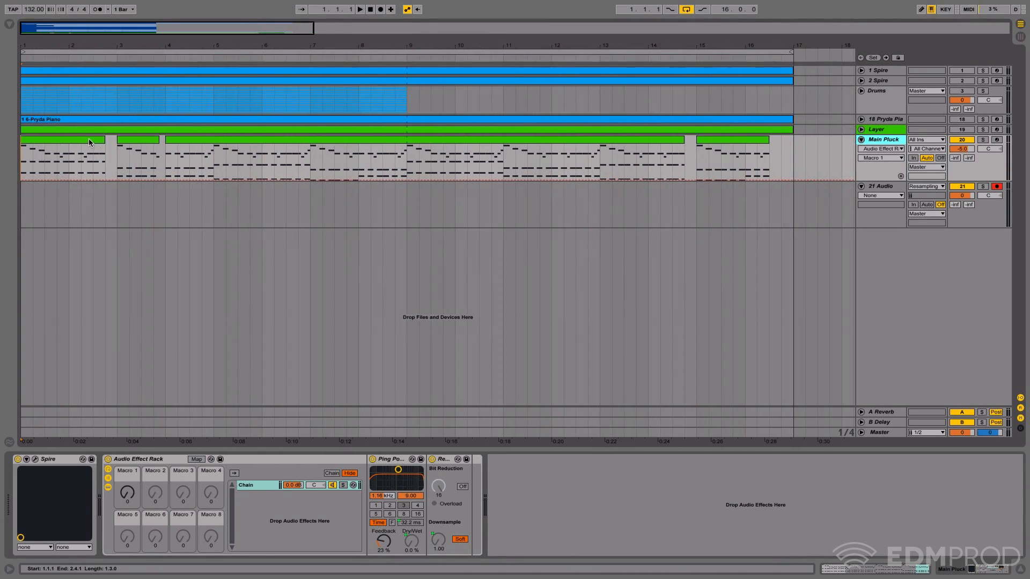
drag(21, 144, 793, 136)
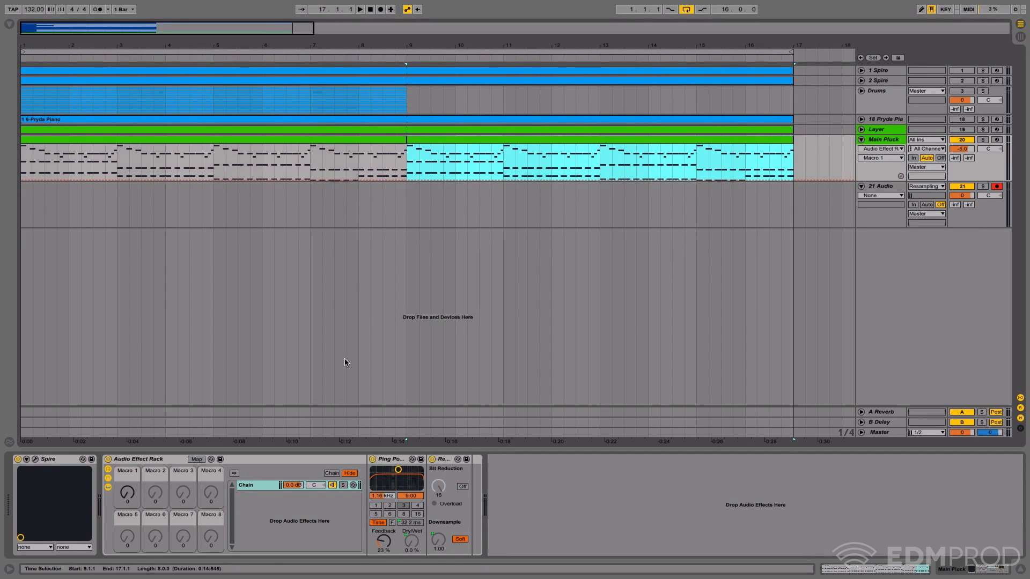
- Record nearly 16 bars of resampled output onto 21 Audio while sweeping the rack's Macro 1 up and down
click(127, 492)
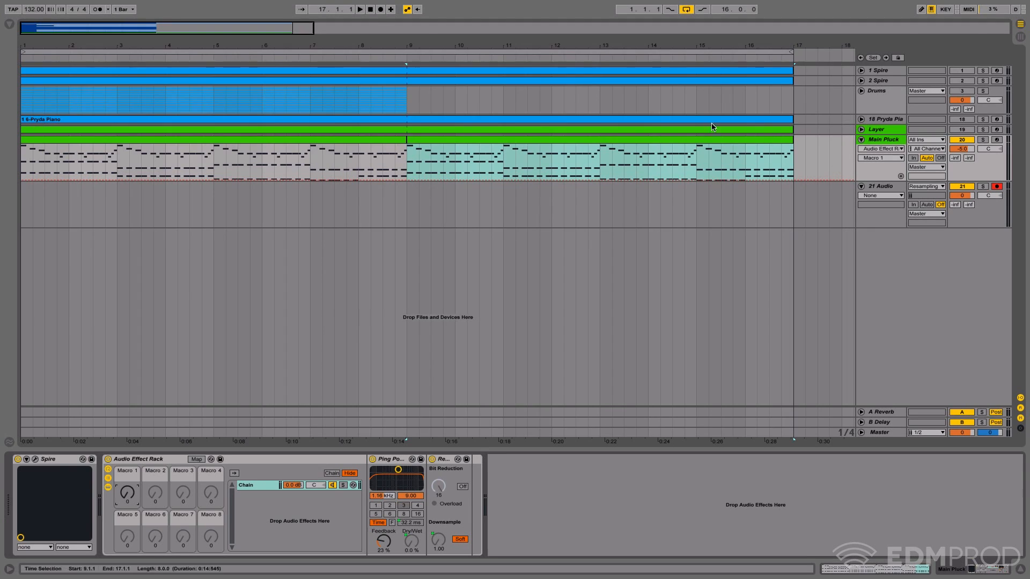
click(361, 10)
double_click(371, 10)
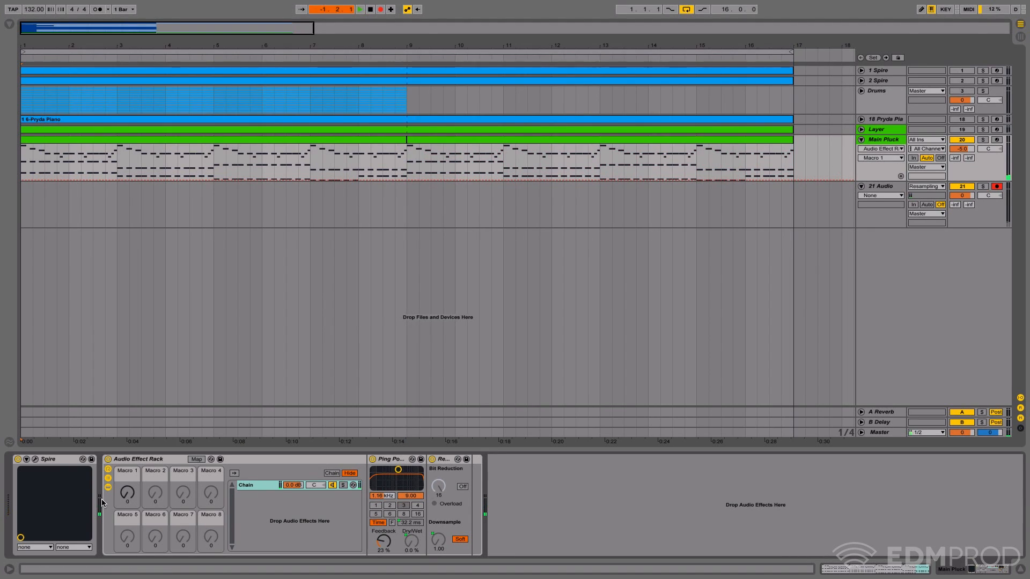
drag(126, 492, 127, 481)
click(432, 459)
key(space)
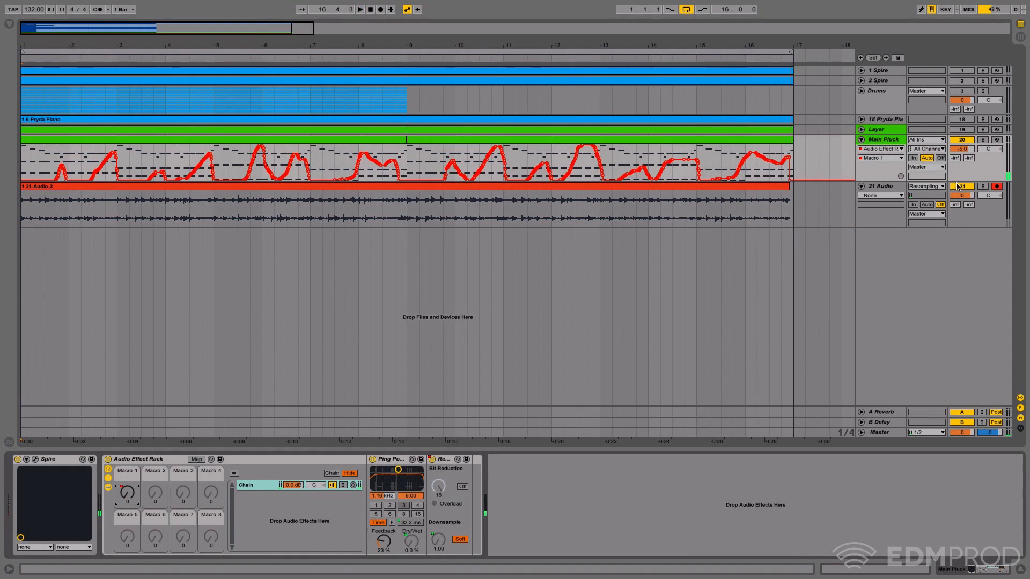
- Delete the Audio Effect Rack from the Main Pluck track, keeping only the Spire instrument
click(897, 140)
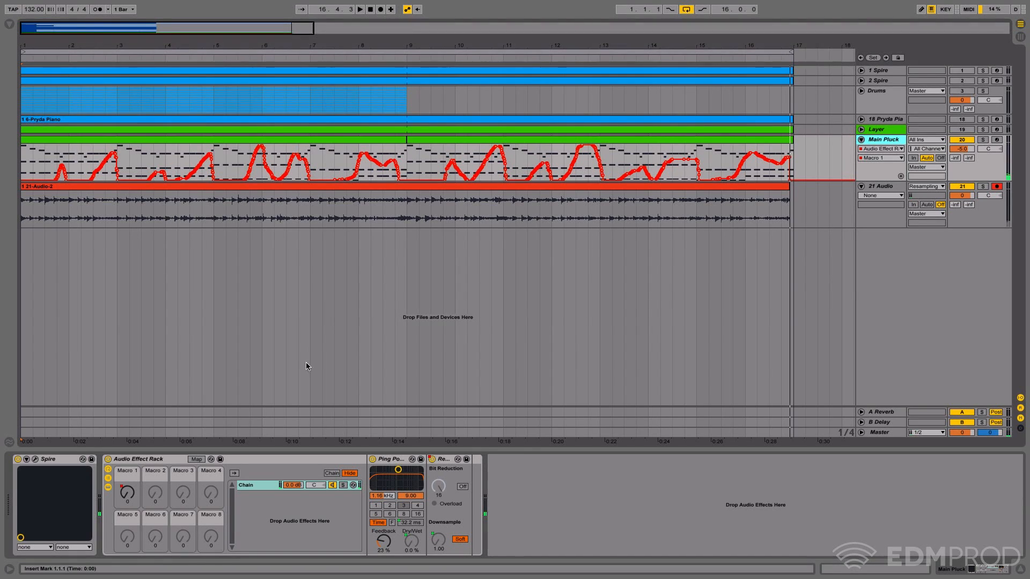
click(147, 460)
key(Delete)
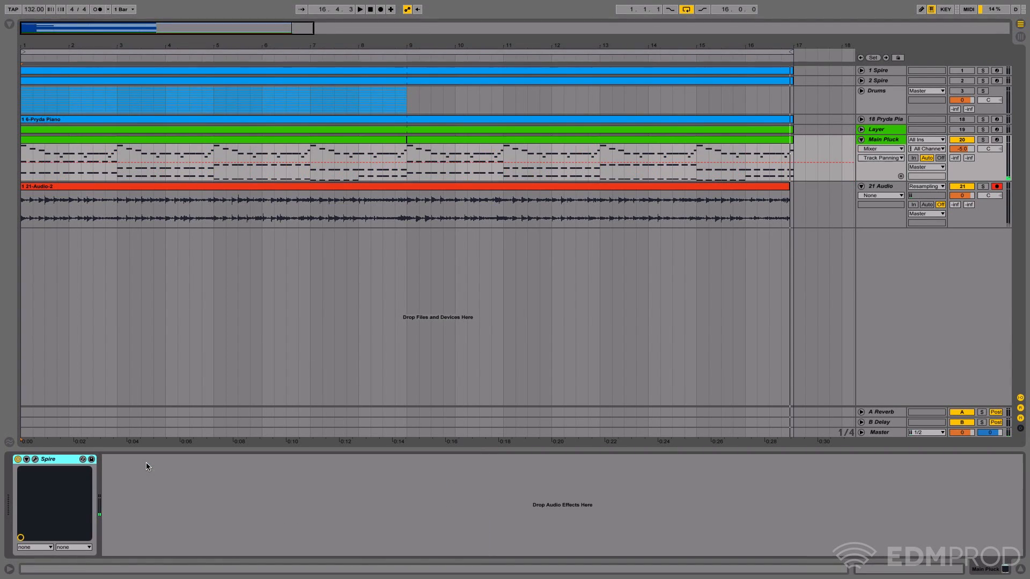
- Solo the 21 Audio track and play back the new resampled recording from the start
click(786, 185)
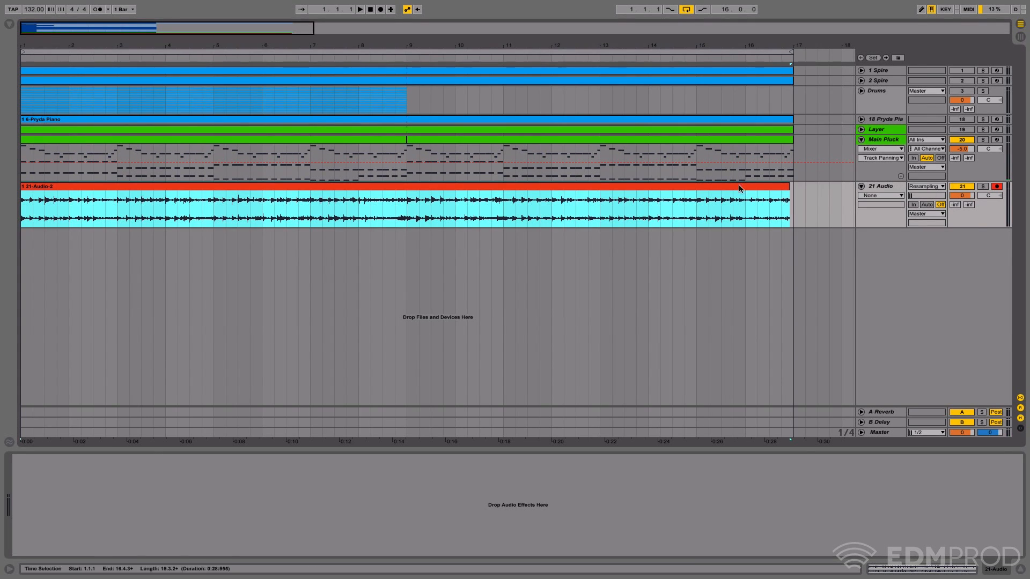
click(879, 172)
click(889, 186)
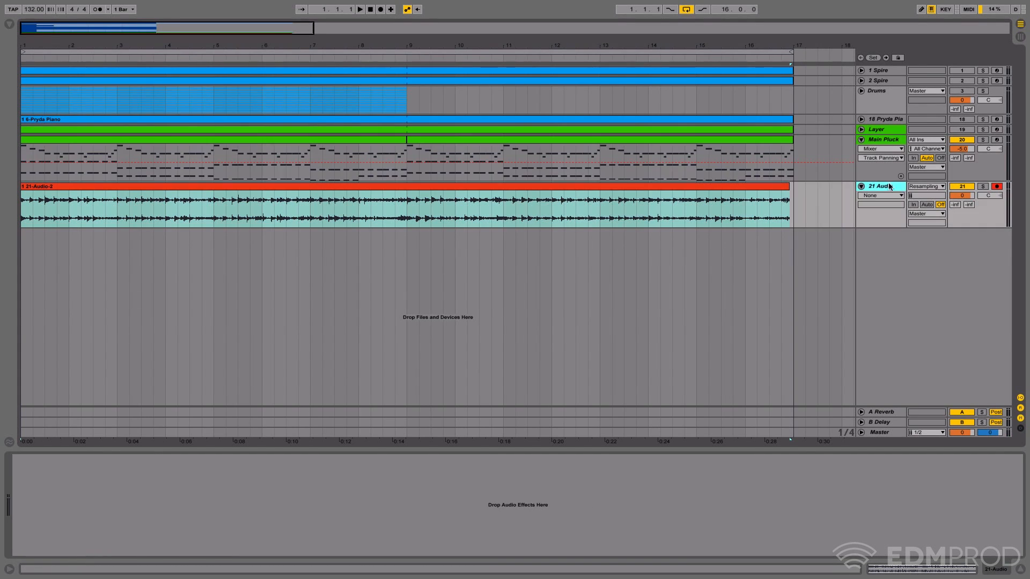
click(981, 140)
key(space)
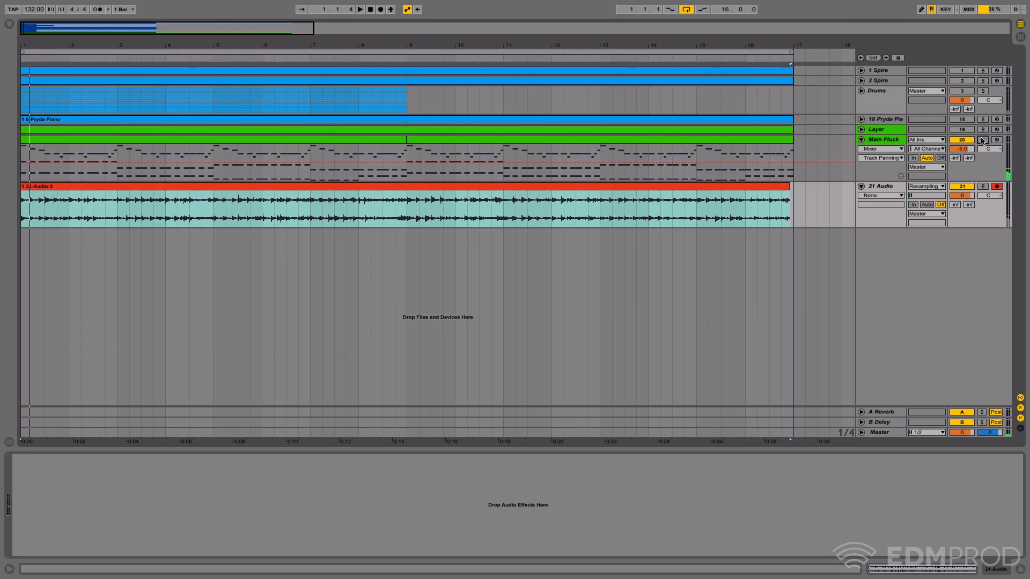
click(986, 186)
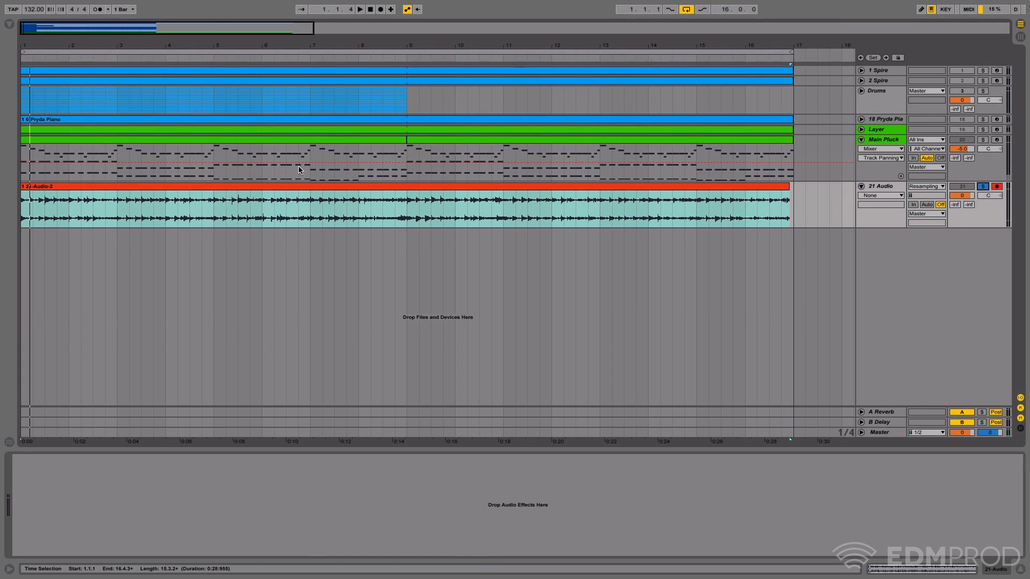
key(space)
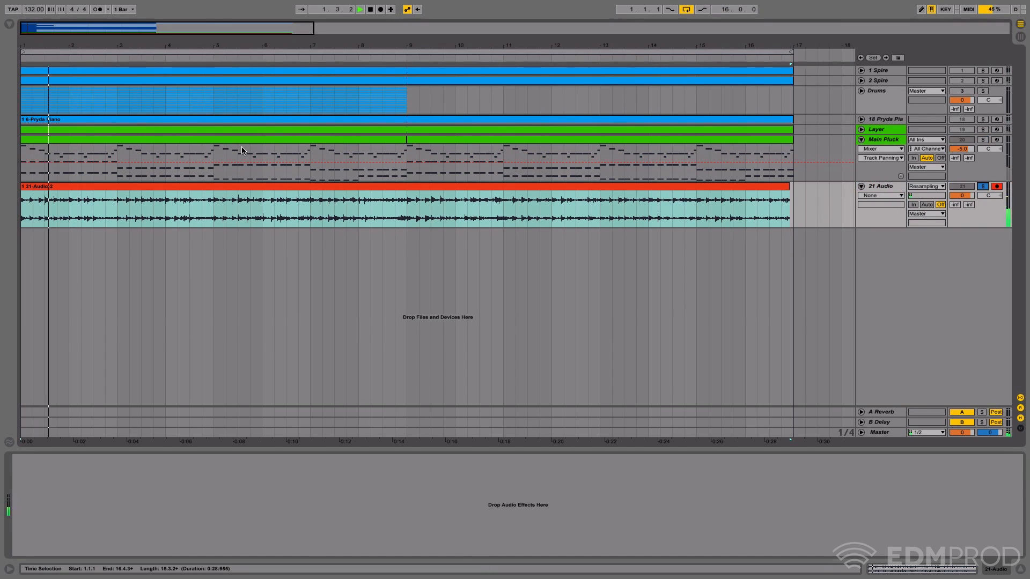
- Audition the opening of the 21 Audio clip and delete its section from 1.1.1 to 1.4.1
click(243, 186)
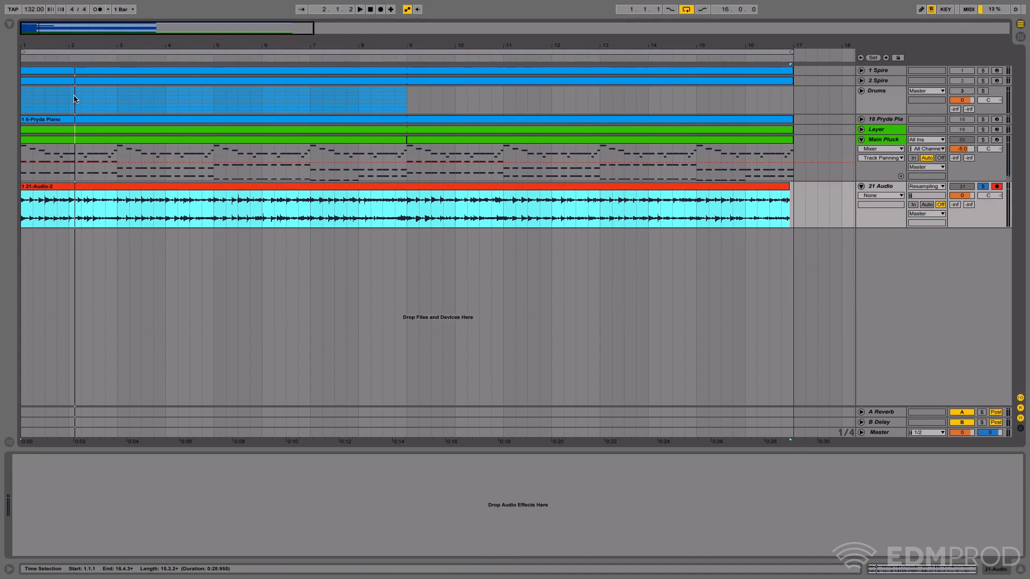
mouse_move(52, 49)
mouse_down()
mouse_move(52, 80)
mouse_move(56, 43)
mouse_up()
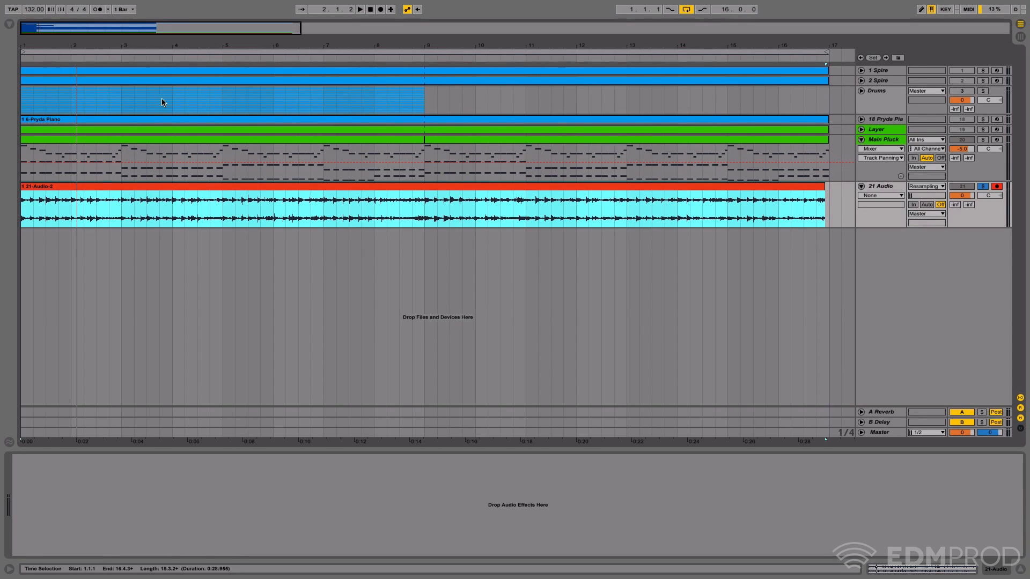
key(space)
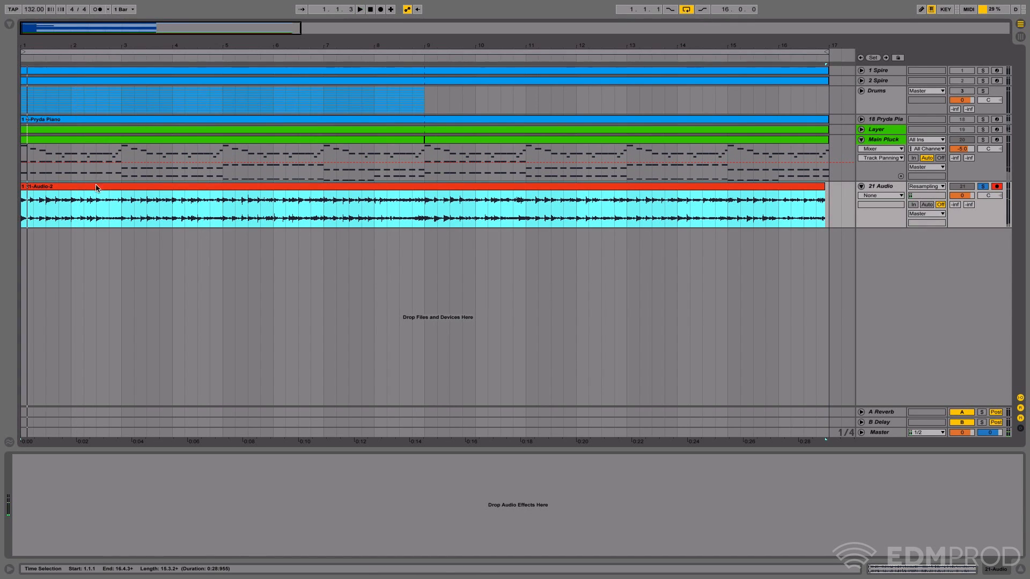
drag(71, 48, 94, 66)
key(space)
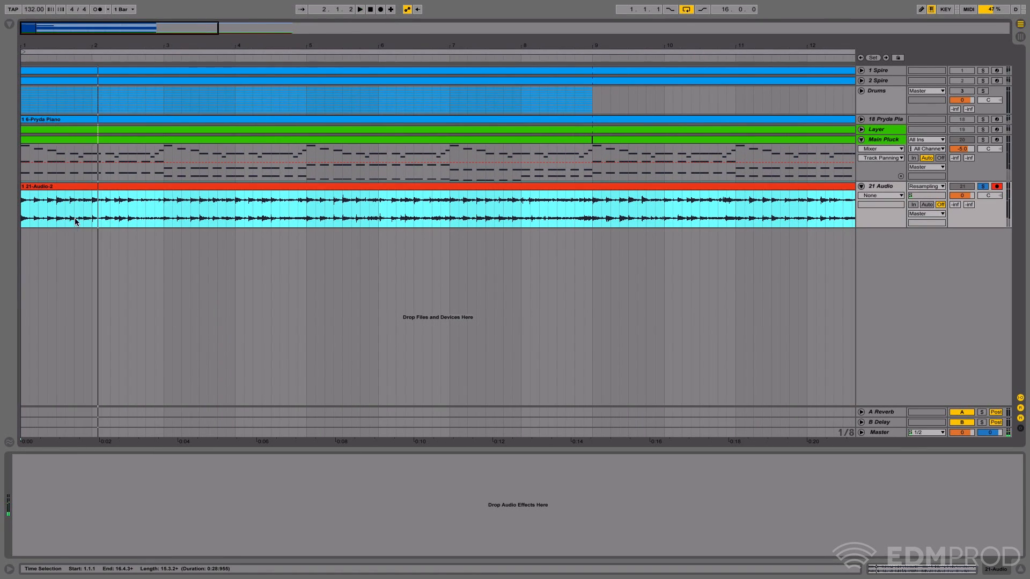
drag(75, 221, 1, 221)
key(Delete)
key(space)
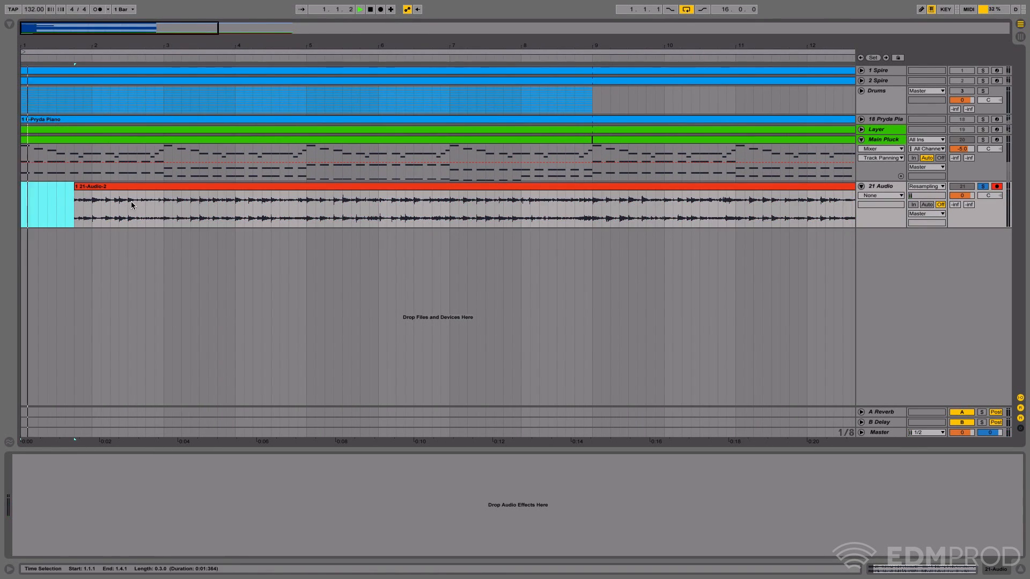
- Play the 21 Audio clip from bar 2 and remove the section from 2.1.1 to 2.3.3
key(space)
click(91, 218)
key(space)
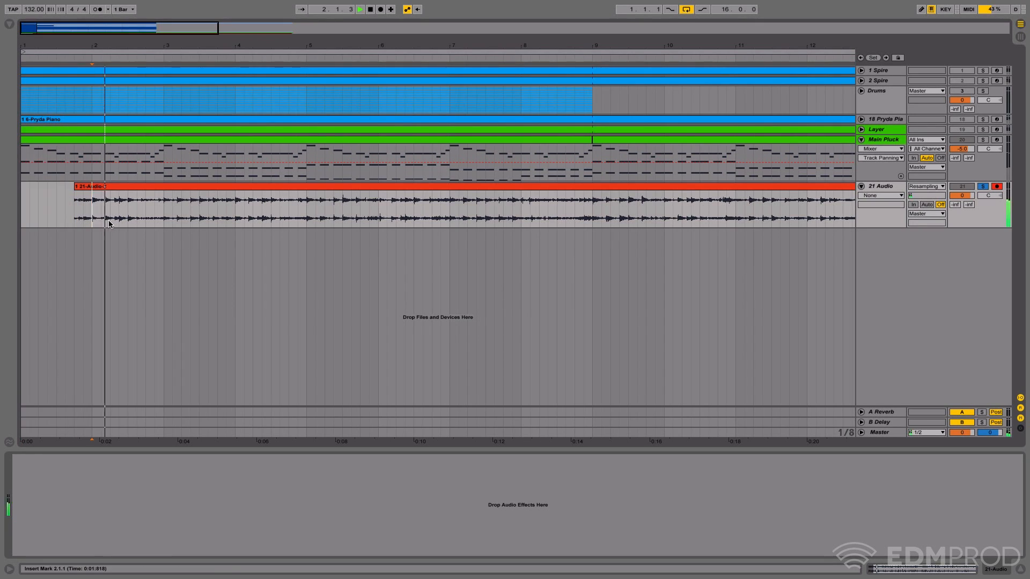
key(space)
drag(137, 224, 89, 224)
key(ctrl+e)
- Listen on through bars 3 and 4 of 21 Audio and delete the section from 3.1.1 to 4.3.3
key(space)
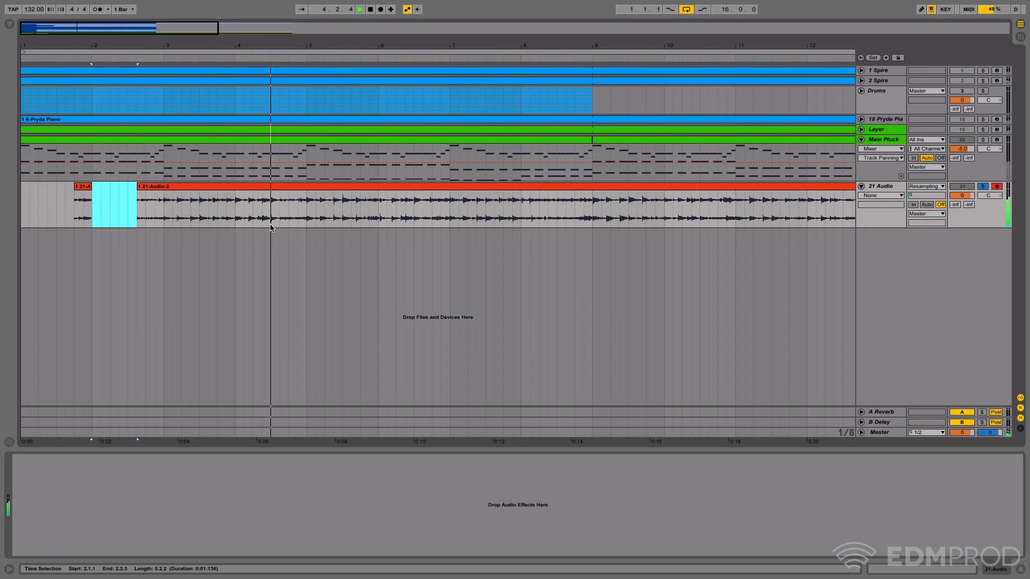
key(space)
drag(277, 224, 164, 224)
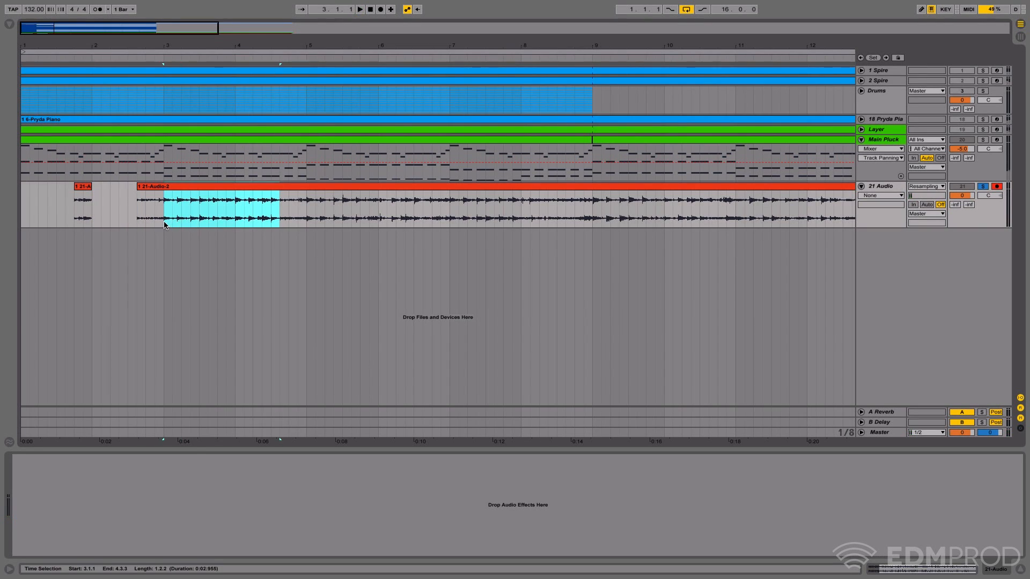
key(Delete)
- Audition the 21 Audio recording around bar 5 and cut out the section from 5.1.1 to 5.4.1
key(space)
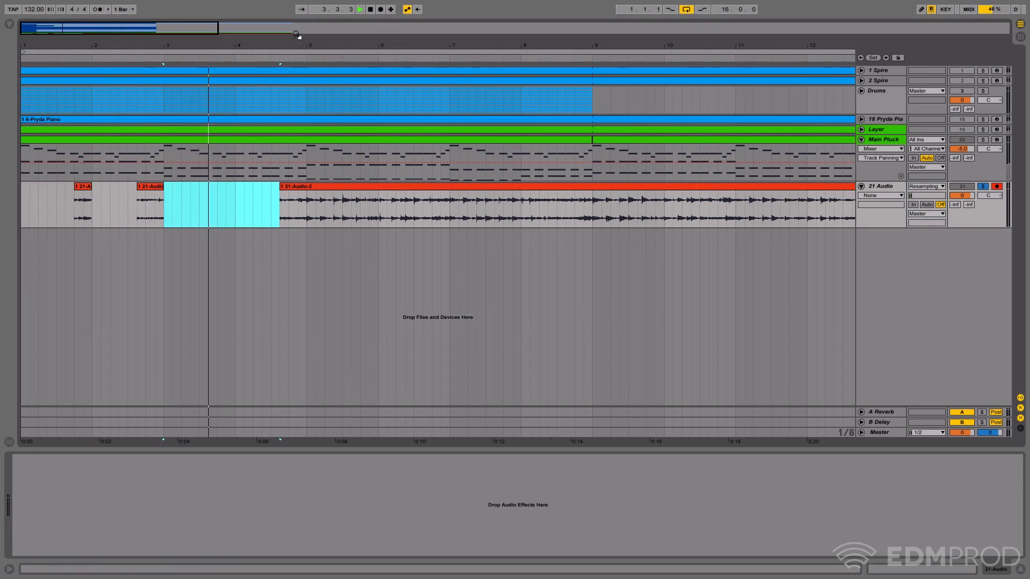
click(299, 53)
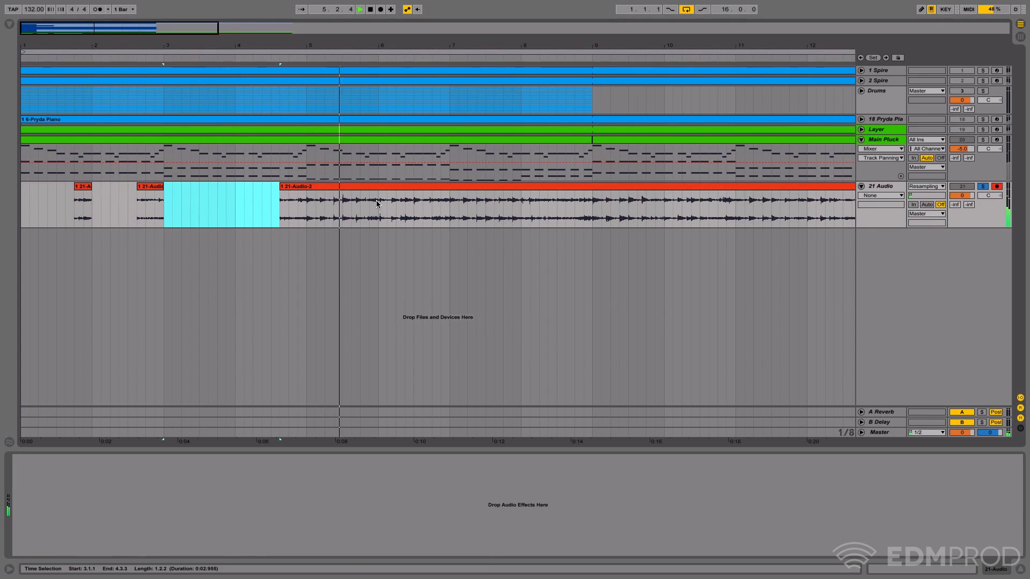
key(space)
drag(360, 224, 316, 224)
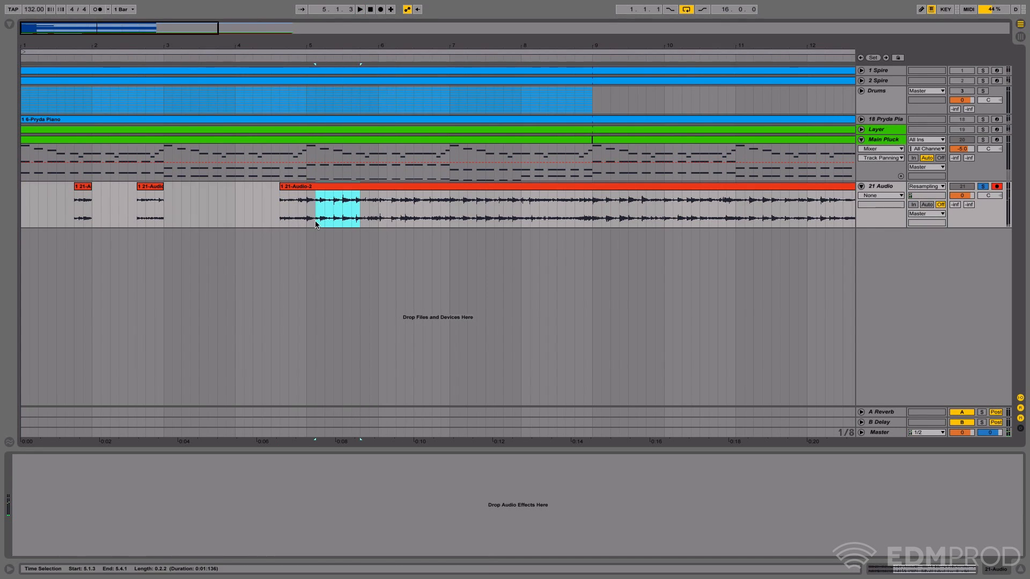
key(ctrl+e)
key(space)
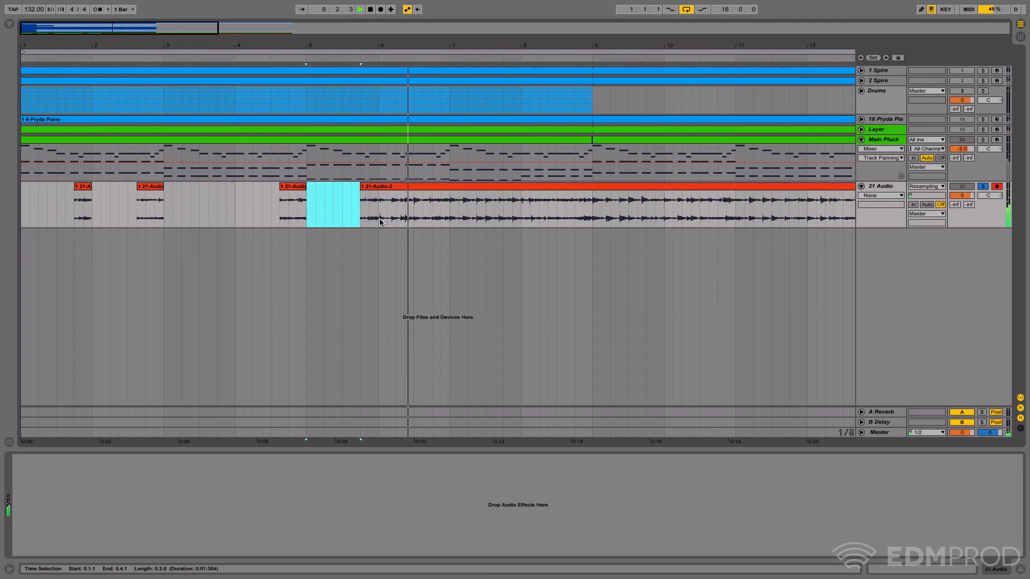
key(Delete)
- Delete the whole of bar 6 from the 21 Audio recording, from 6.1.1 to 7.1.1
drag(379, 220, 454, 226)
key(space)
key(ctrl+e)
- Listen through bars 7 and 8 of 21 Audio and delete the section from 7.1.1 to 8.3.1
key(space)
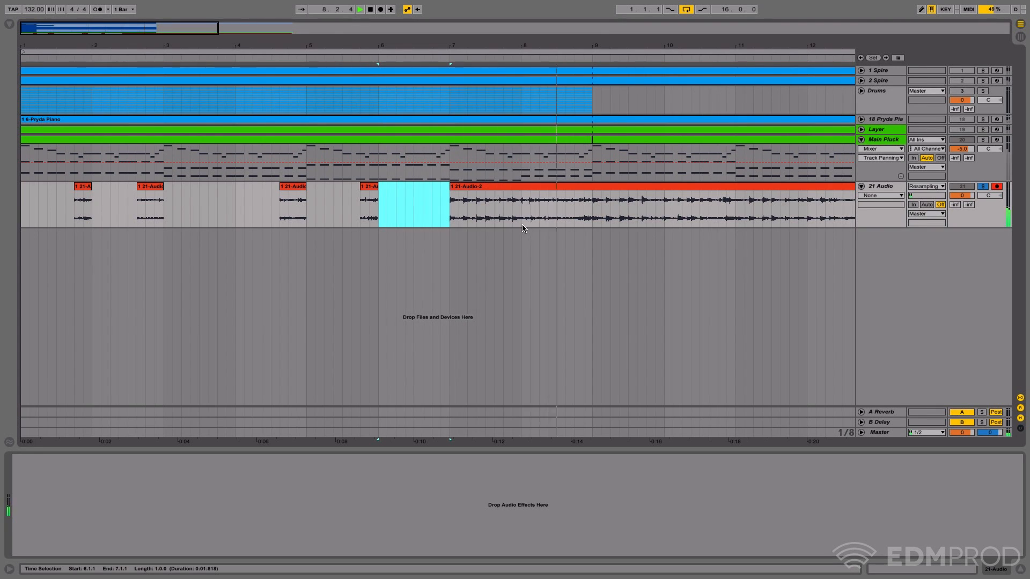
key(space)
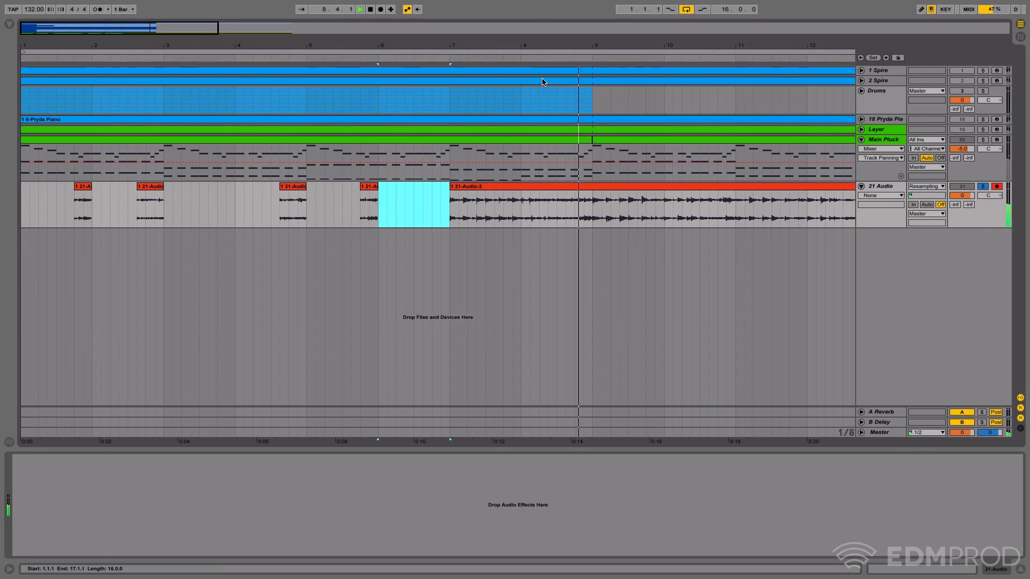
drag(556, 216, 448, 216)
key(Delete)
- Audition the end of bar 8 of 21 Audio and delete the section from 8.3.3 to 9.1.1
key(space)
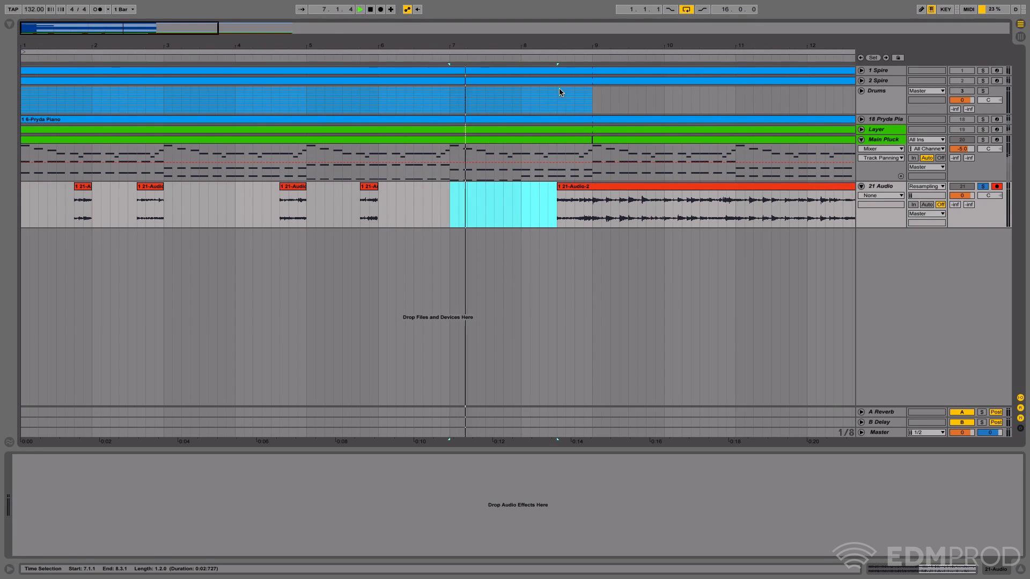
click(554, 60)
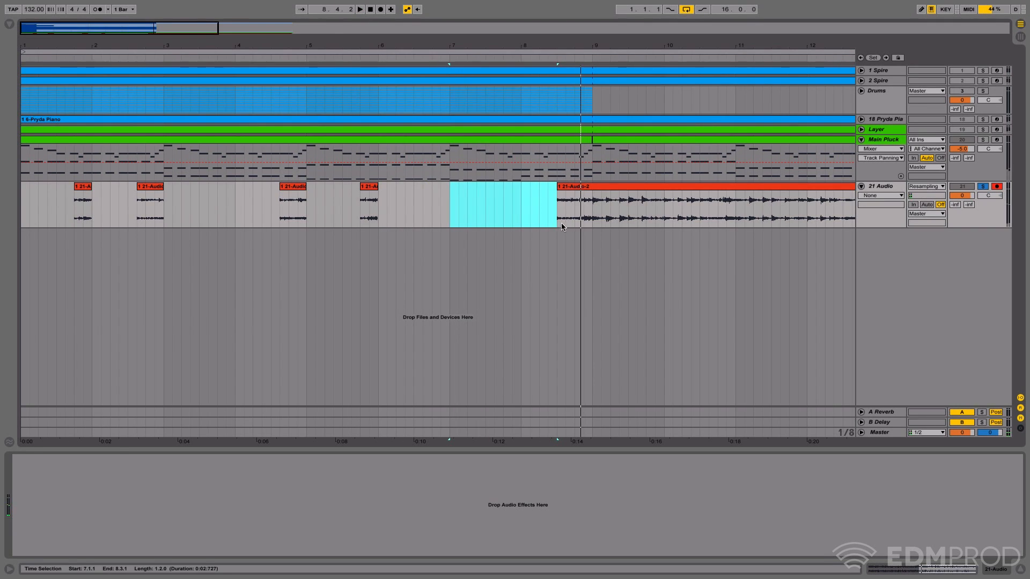
drag(564, 220, 596, 221)
key(Delete)
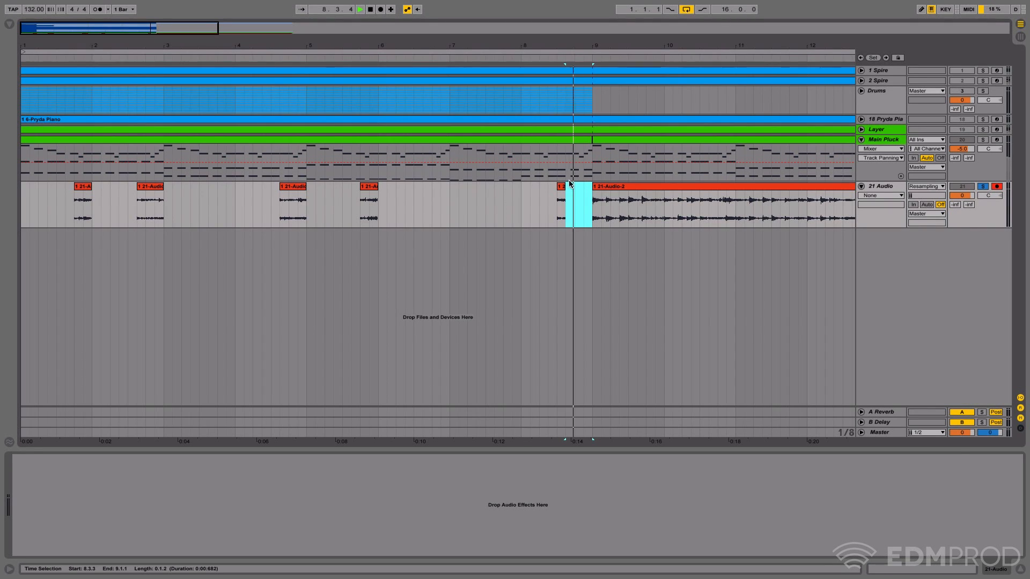
key(space)
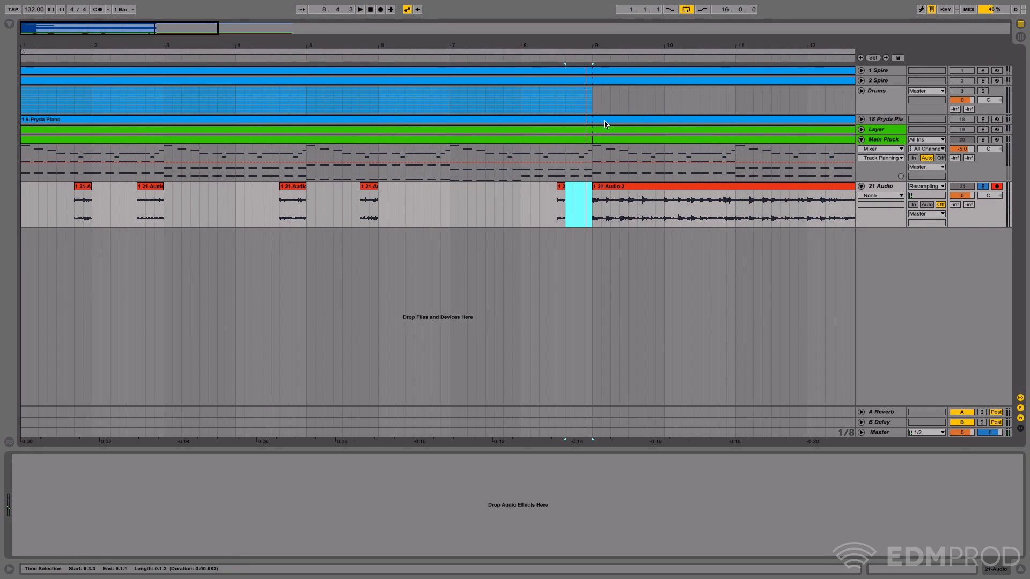
key(space)
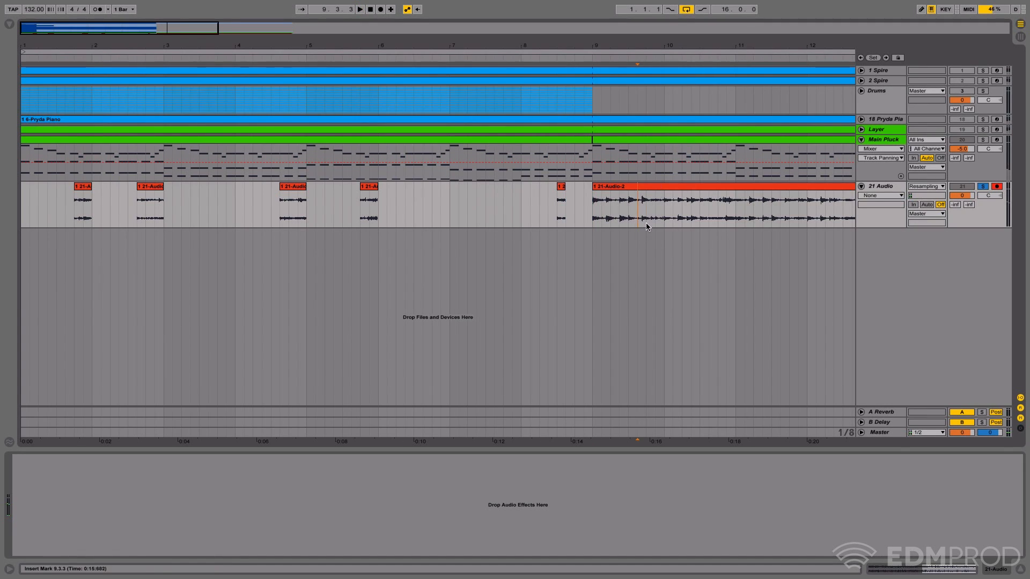
- Cut the section from 9.1.1 to 9.4.3 out of the 21 Audio recording while listening to bar 9
drag(646, 223, 604, 217)
key(Delete)
key(space)
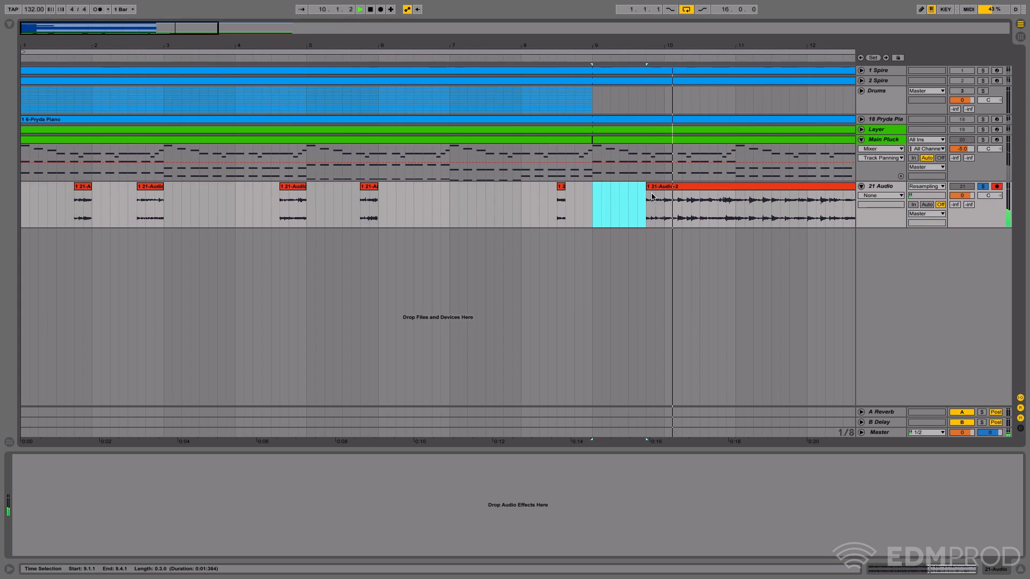
drag(655, 216, 645, 217)
key(space)
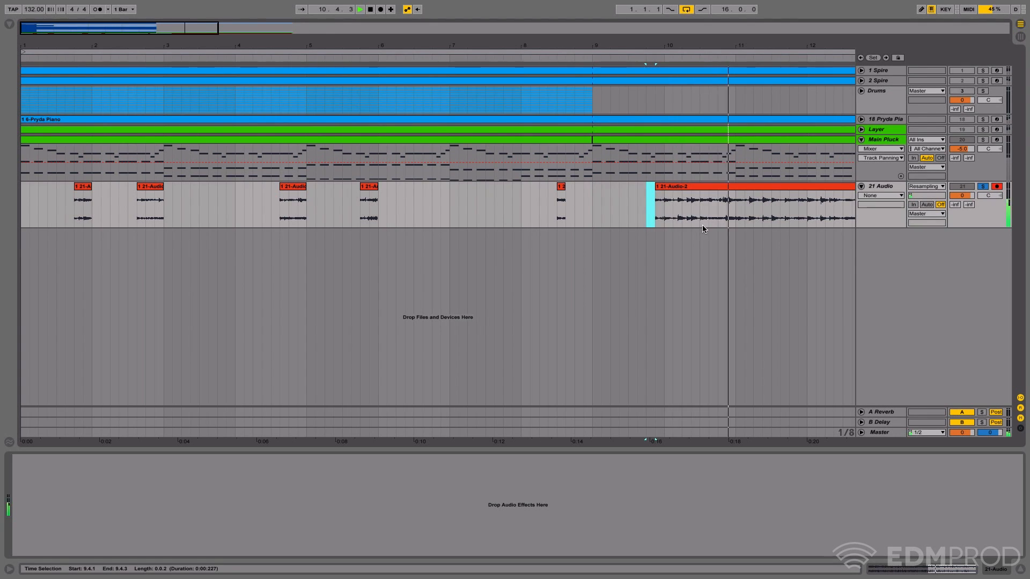
- Delete the section from 10.1.1 to 10.3.3 of 21 Audio and listen on from there
key(space)
drag(706, 224, 665, 219)
key(Delete)
key(space)
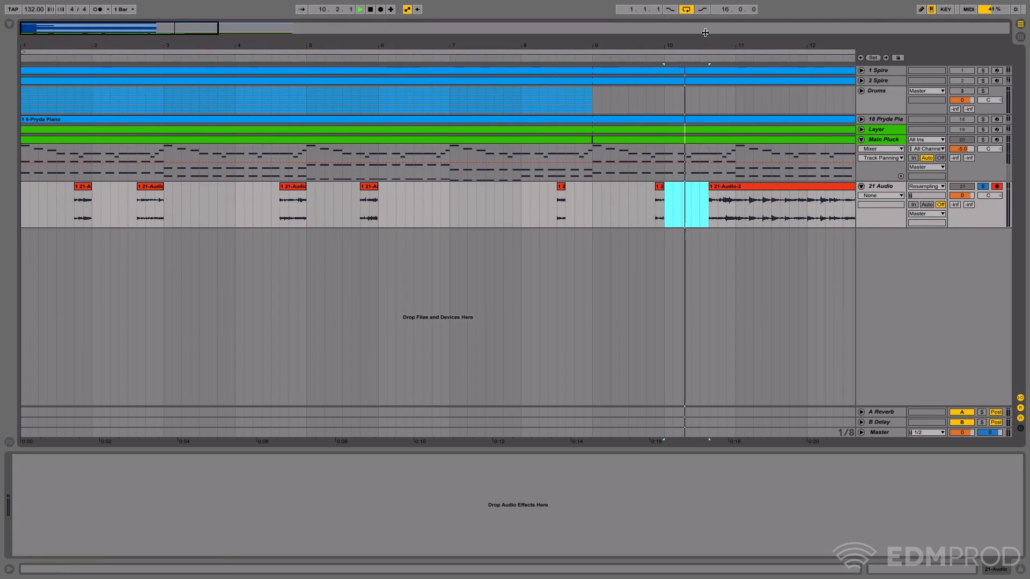
drag(704, 45, 603, 35)
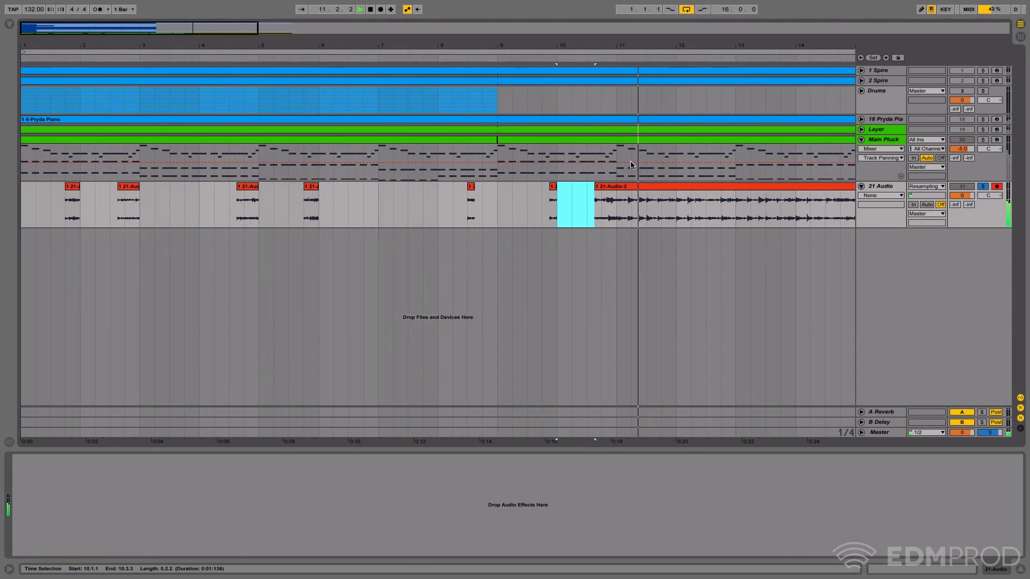
- Delete the sections from 11.1.1 to 11.4.1 and from 12.1.1 to 12.3.1 of the 21 Audio recording
drag(617, 220, 676, 220)
key(Delete)
key(space)
key(Delete)
key(space)
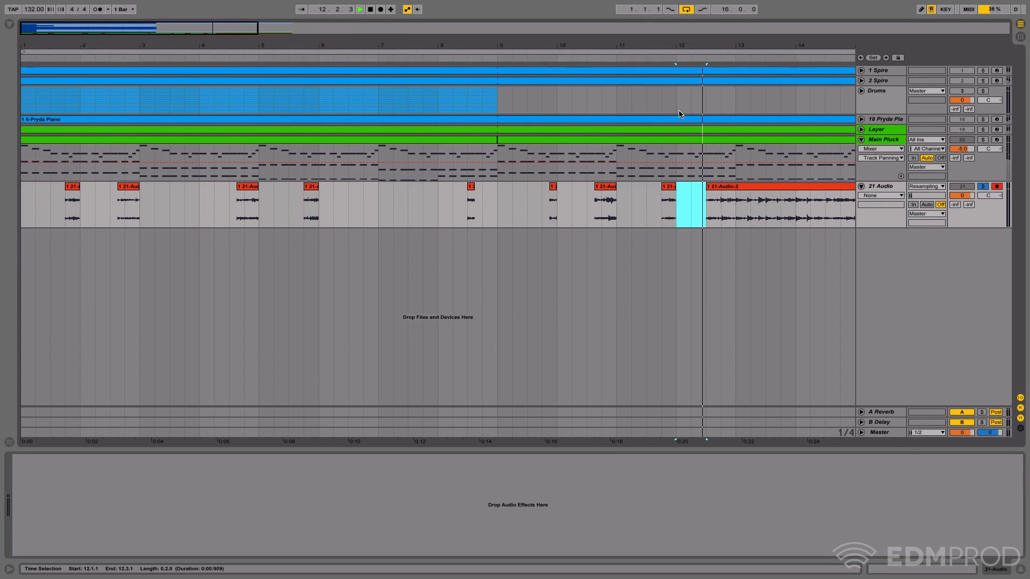
drag(745, 46, 497, 44)
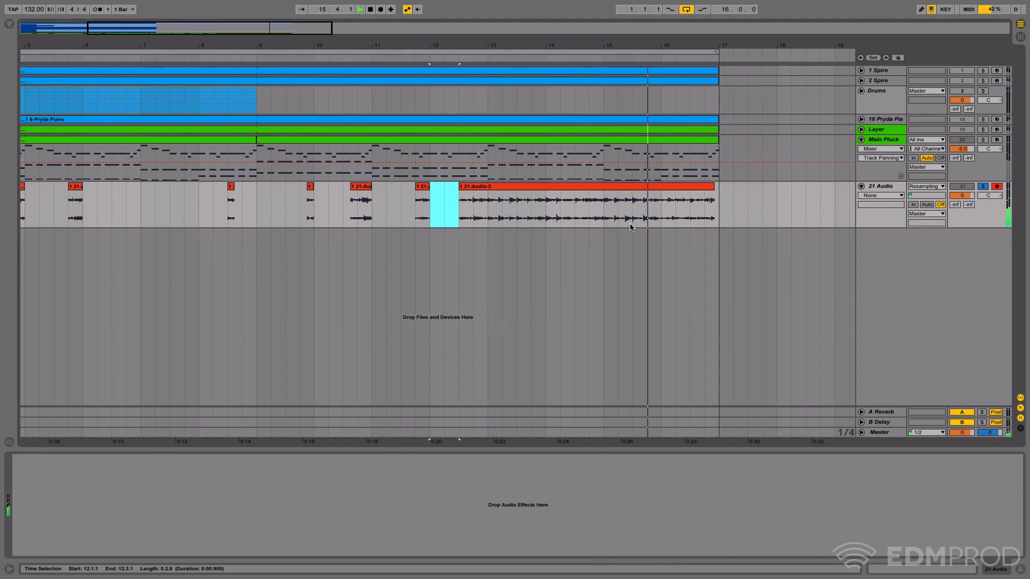
- Delete 13.1.1 to 16.1.1 of 21 Audio and the remainder of the recording after 16.3.1
drag(658, 221, 493, 220)
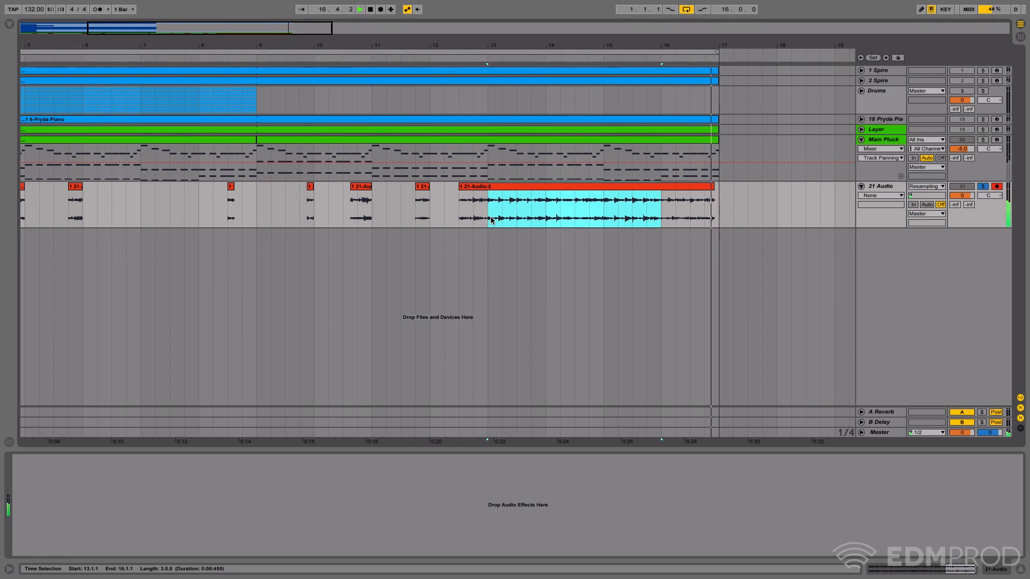
key(Delete)
key(space)
drag(690, 218, 713, 215)
key(space)
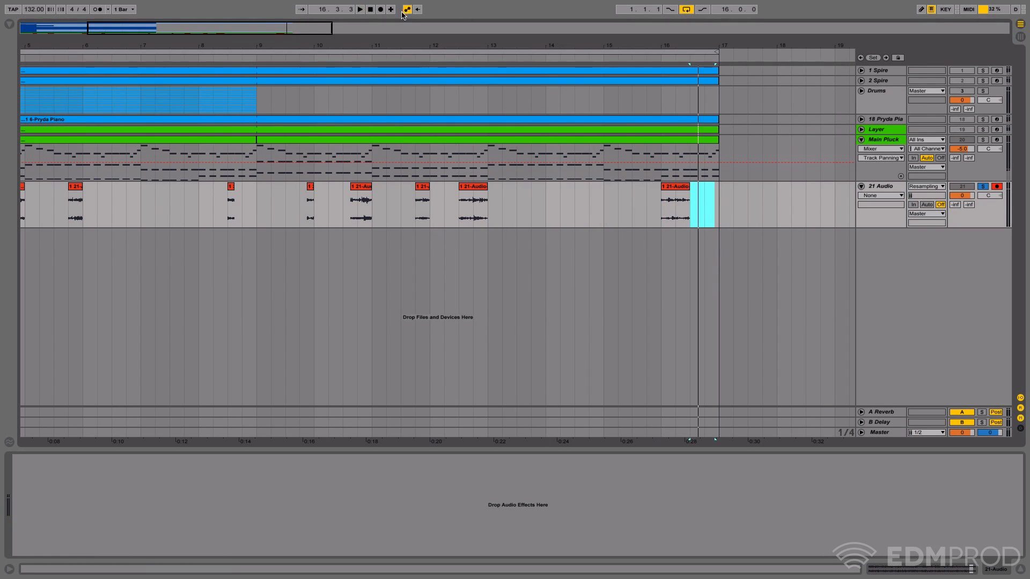
- Take 21 Audio out of solo and play its snippets together with Main Pluck from 1.1.1
key(minus)
key(minus)
key(minus)
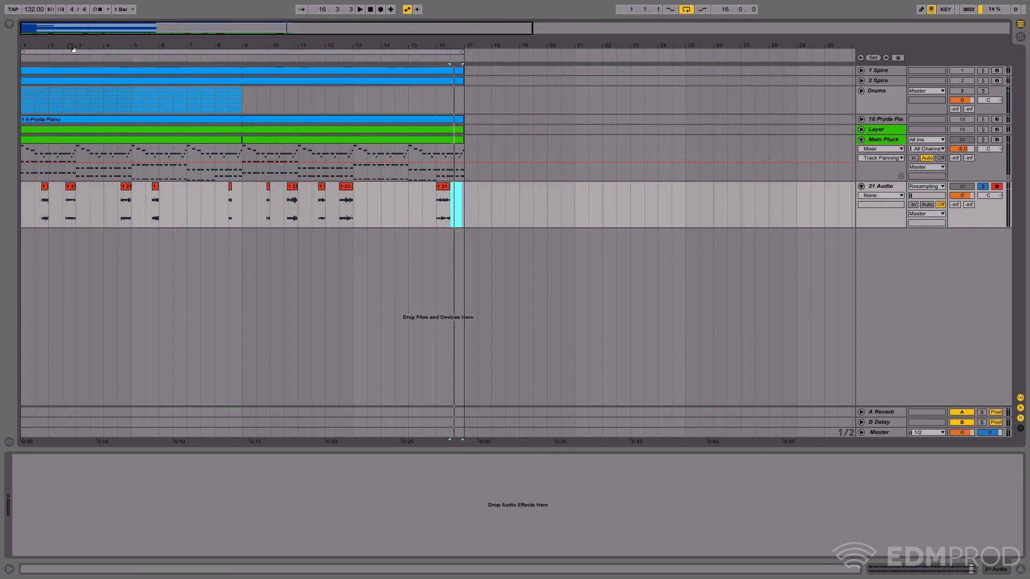
drag(74, 49, 88, 66)
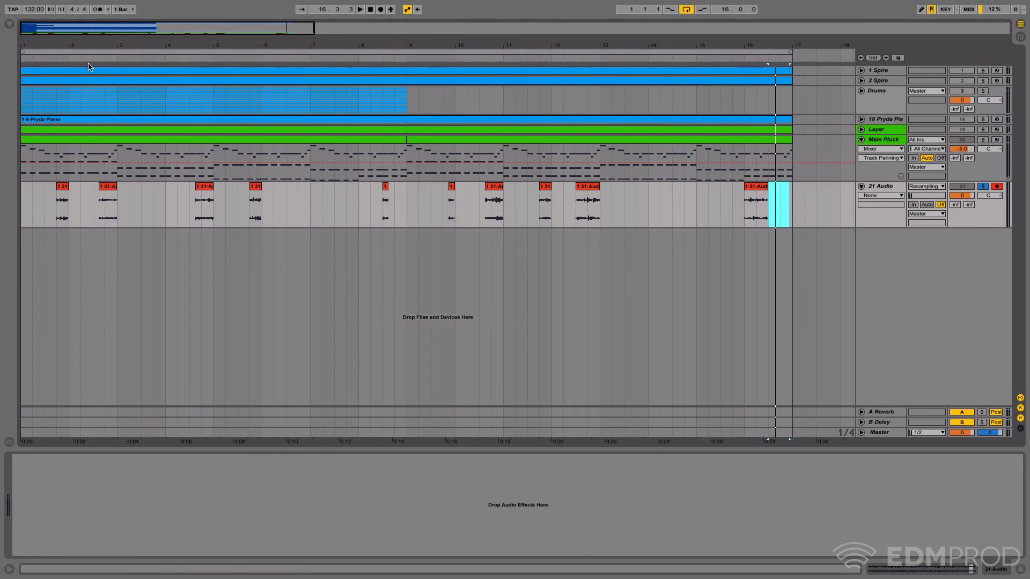
click(57, 188)
click(291, 204)
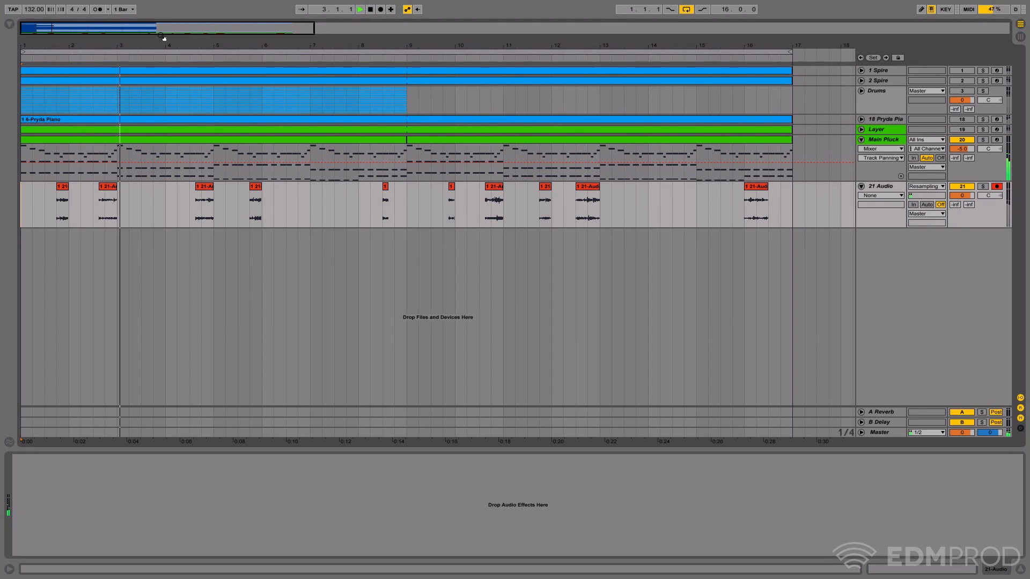
drag(116, 46, 156, 65)
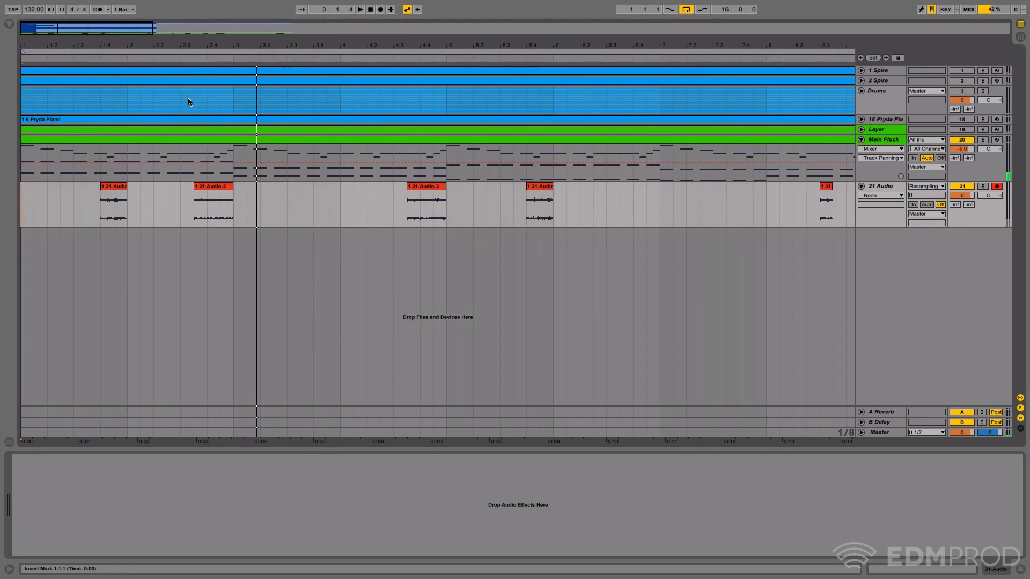
drag(202, 39, 203, 41)
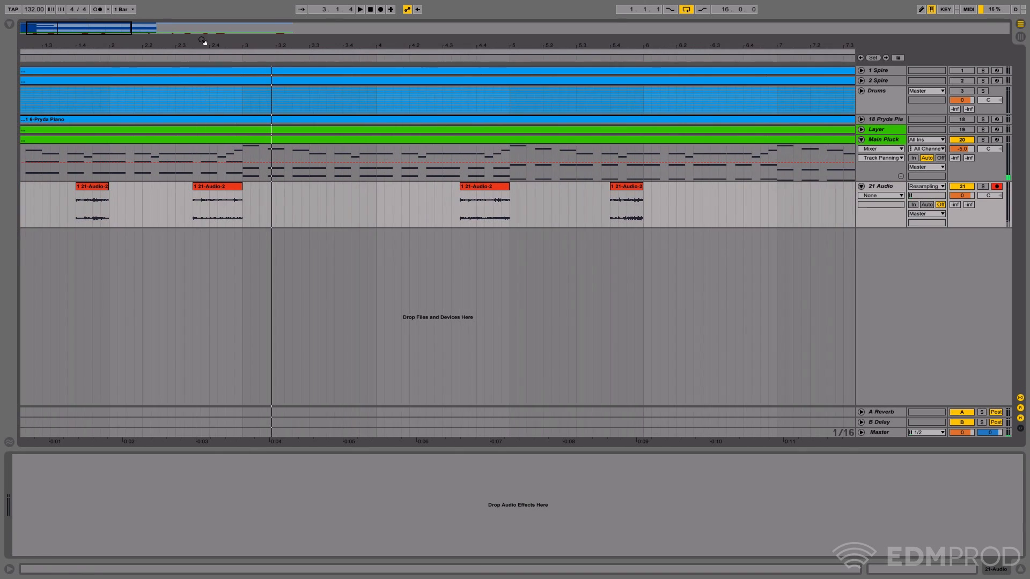
- Try removing Main Pluck from 2.4.2 to 3.1.1 beneath the fill, audition the gap, and extend the clip back over it
drag(214, 169, 239, 174)
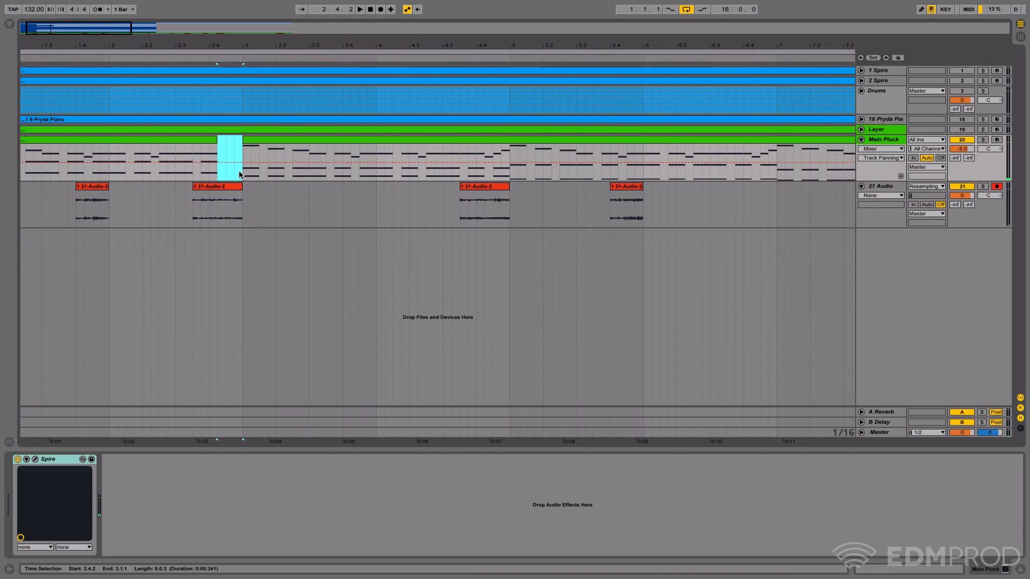
drag(231, 54, 148, 61)
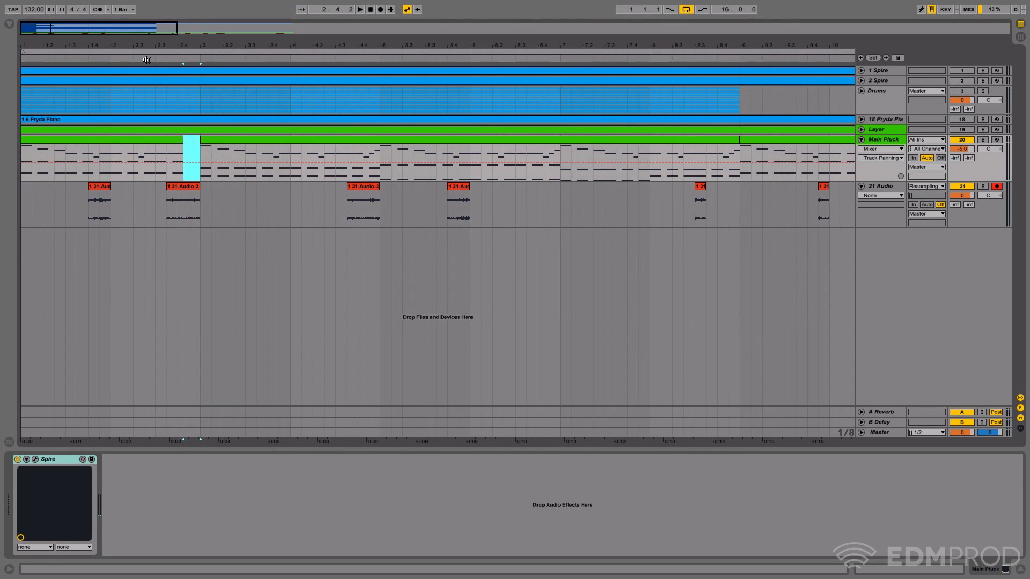
click(147, 59)
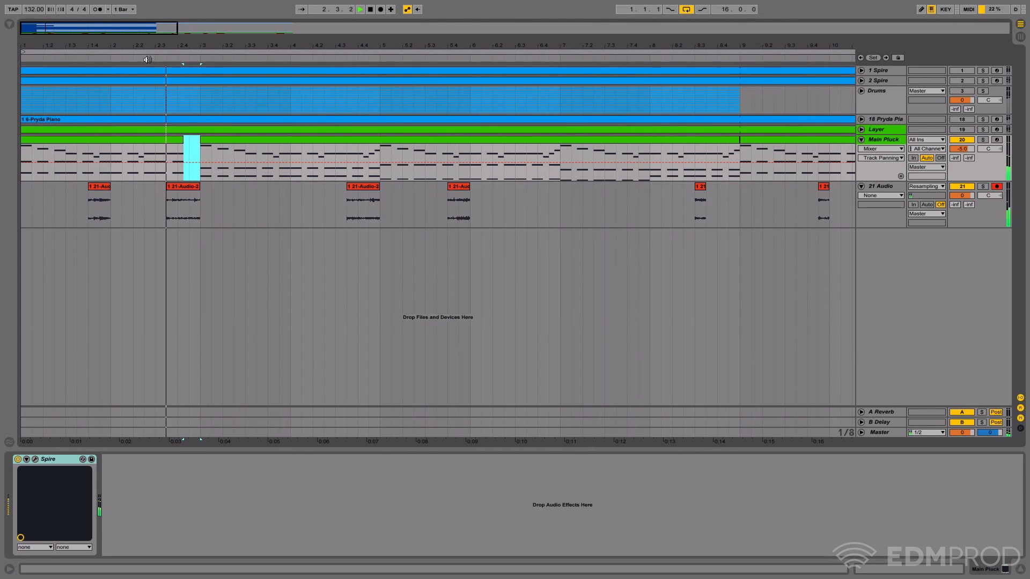
click(372, 10)
click(359, 10)
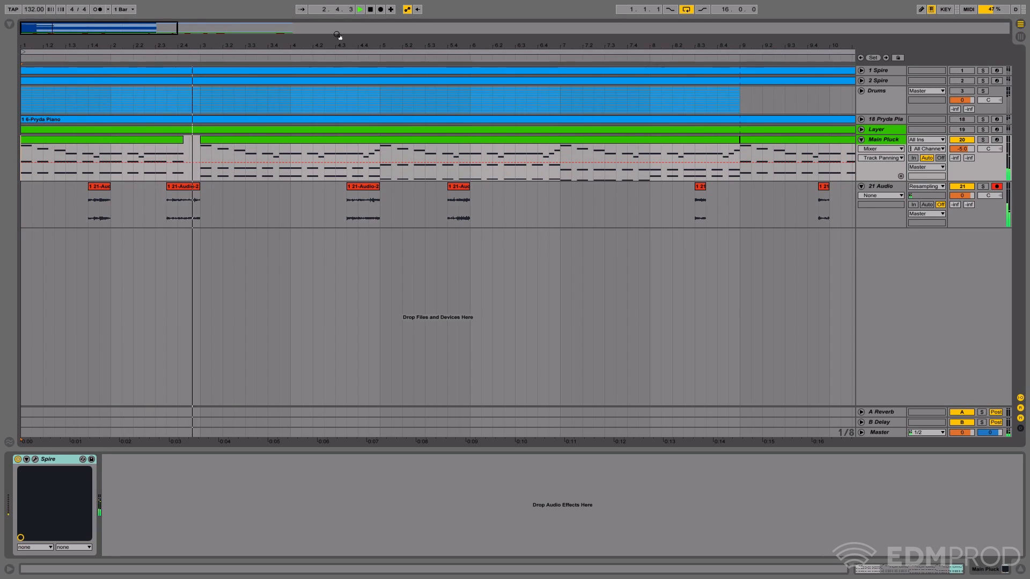
key(space)
drag(183, 139, 201, 138)
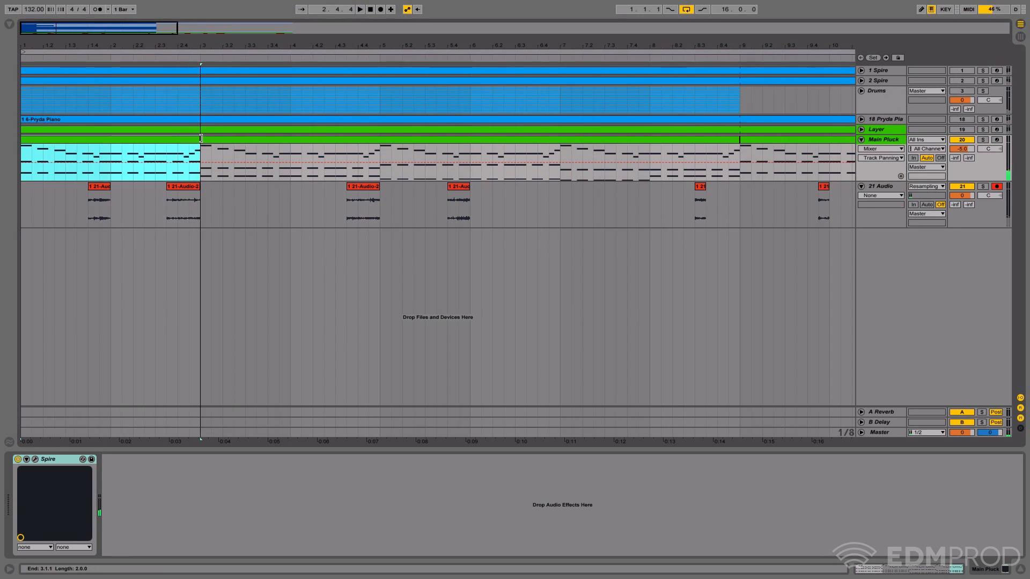
- Add a Reverb effect to Main Pluck with Hi Cut switched off and Dry/Wet at 0%
click(884, 140)
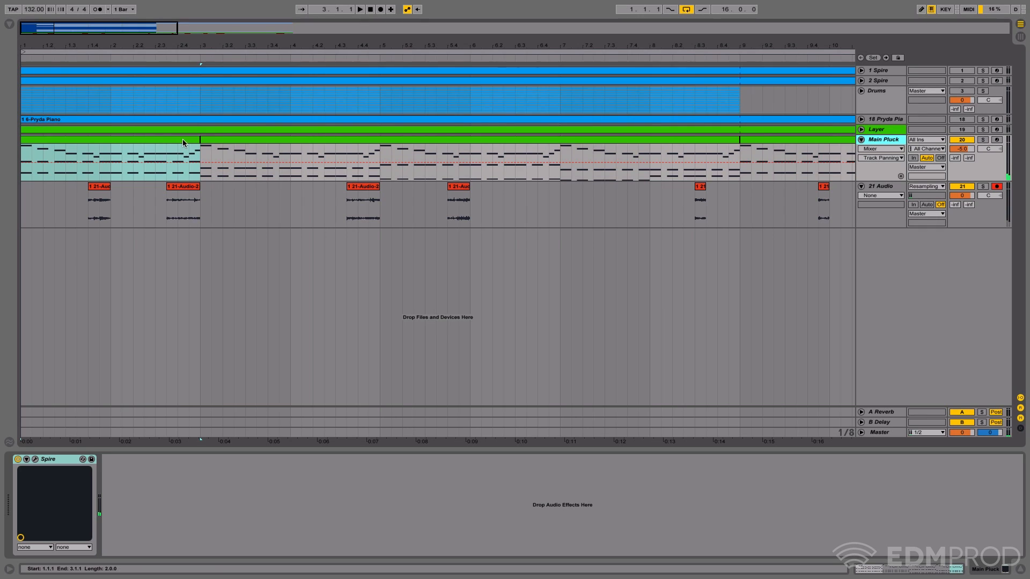
click(10, 25)
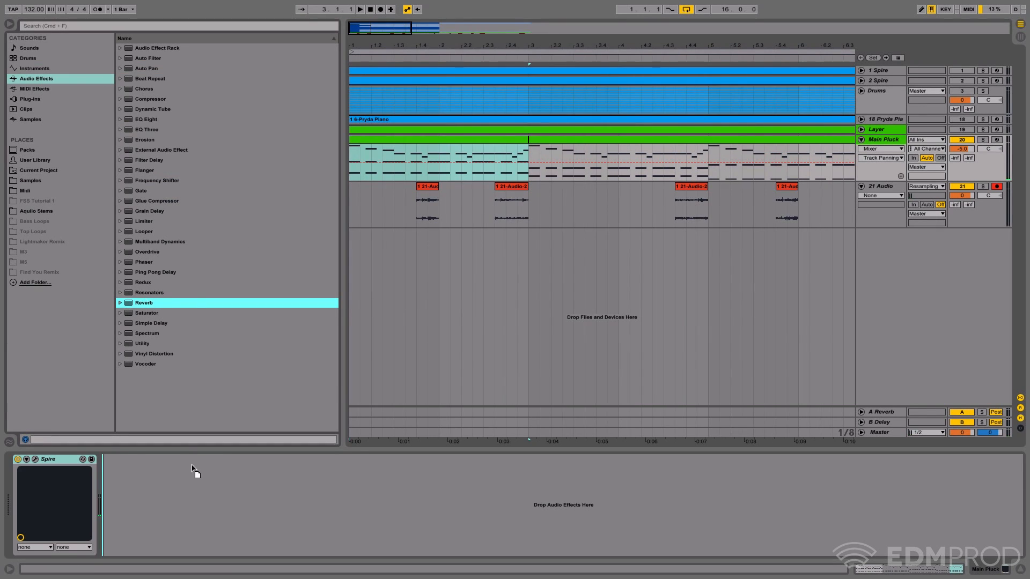
key(Return)
click(10, 24)
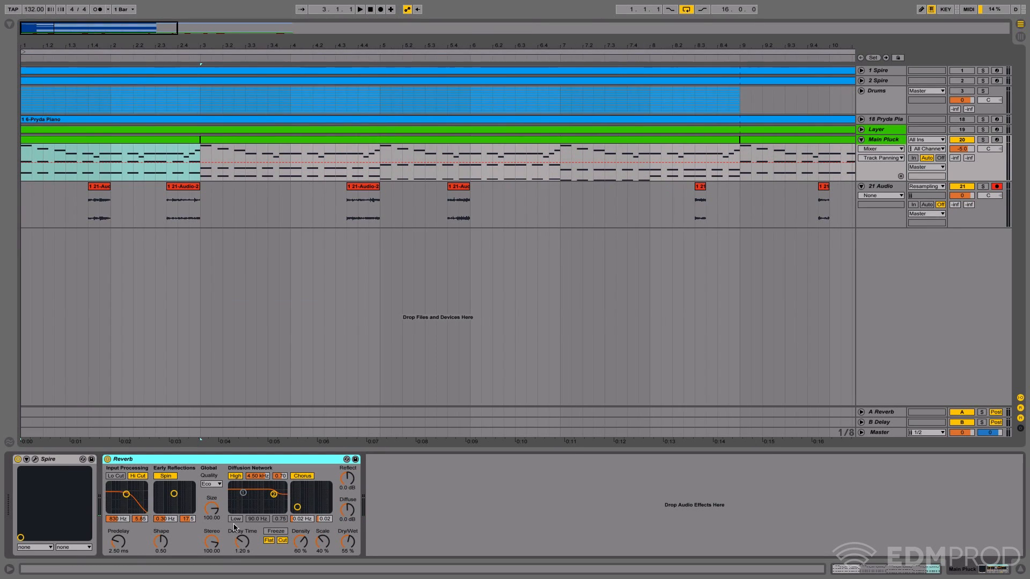
click(137, 477)
drag(342, 546, 343, 558)
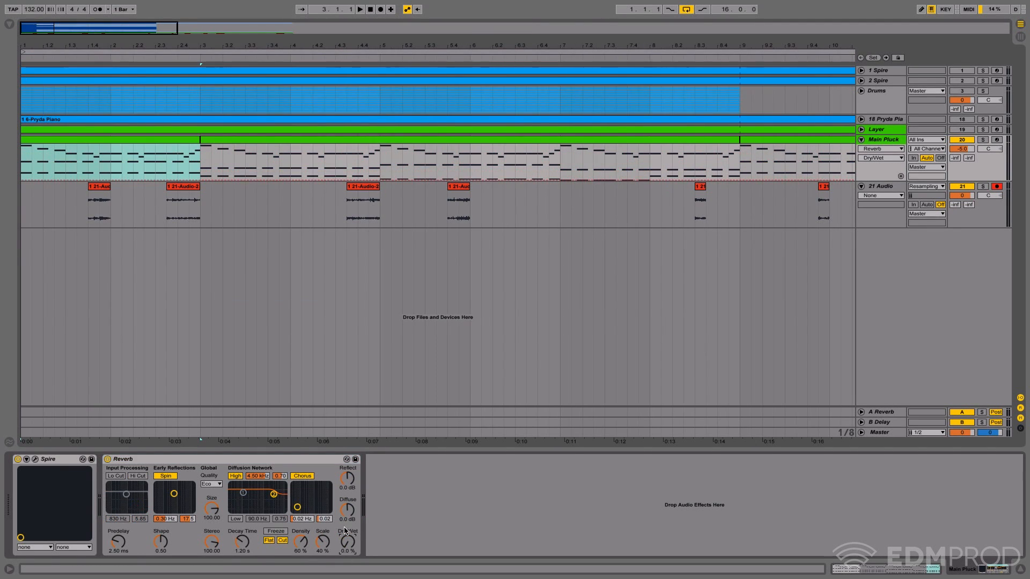
- Automate the Main Pluck Reverb's Dry/Wet to rise from 2.4.1 to 3.1.1 and stay at zero until 5.1.1
click(178, 176)
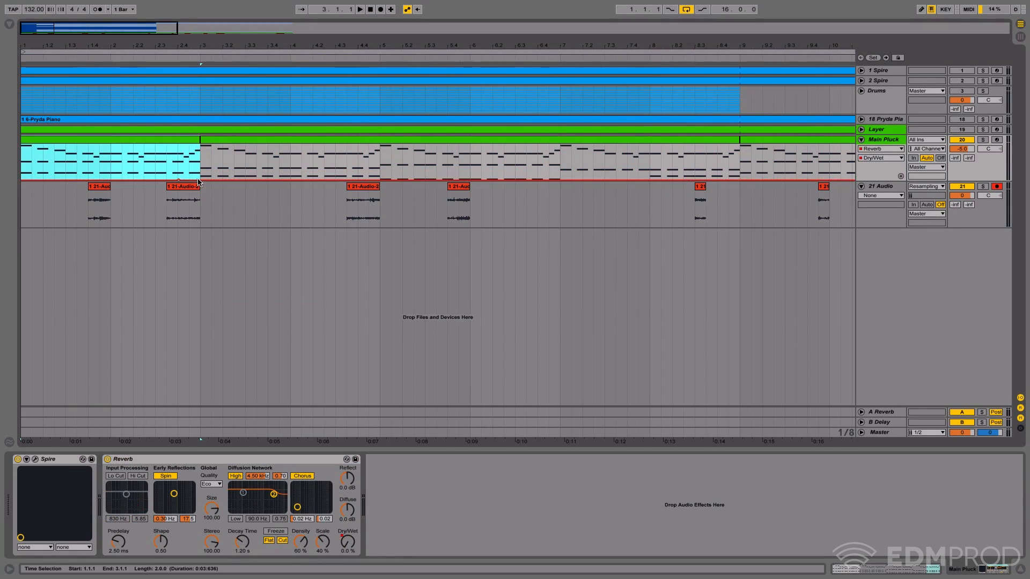
drag(198, 181, 374, 184)
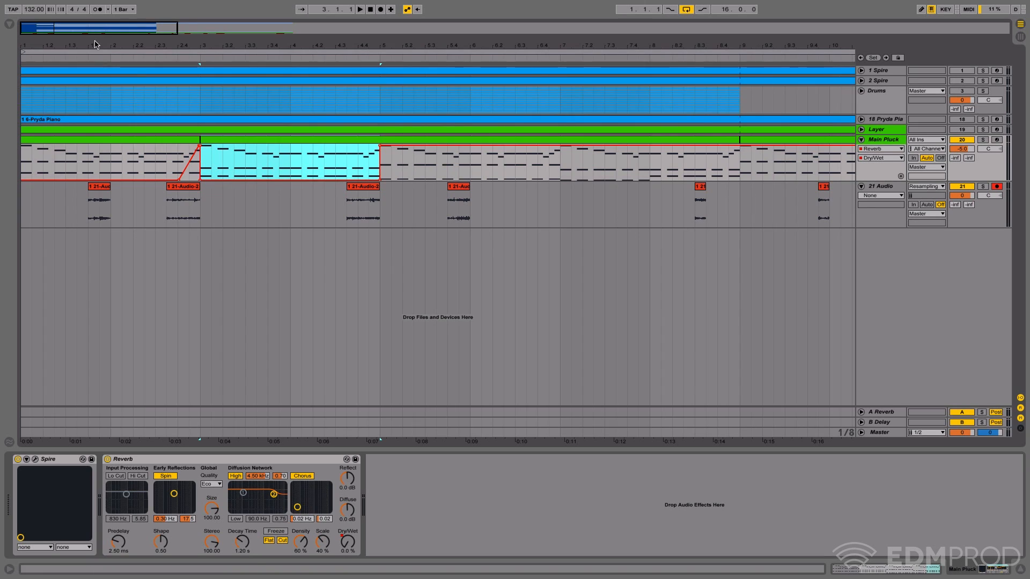
click(105, 57)
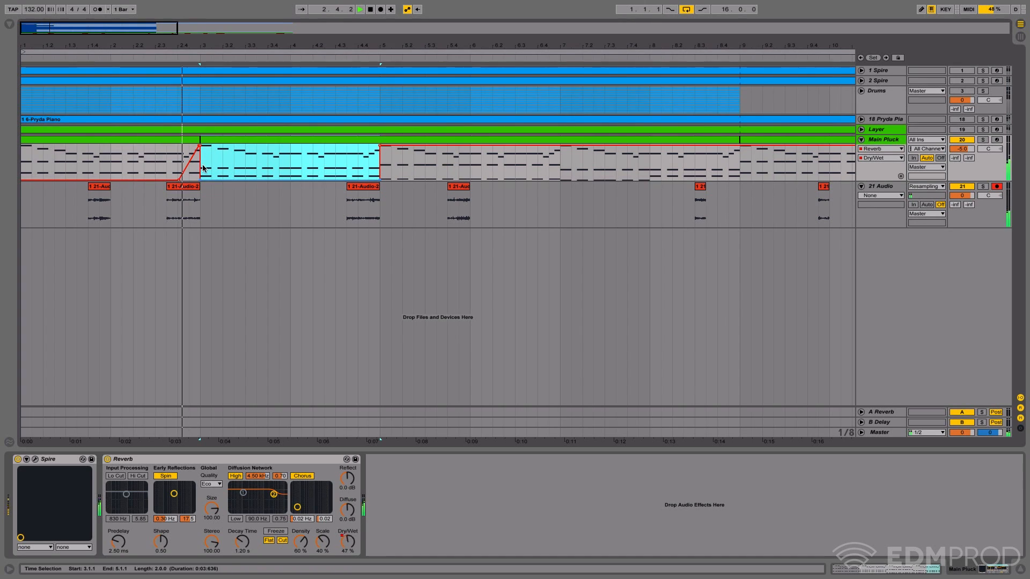
- Start the first Dry/Wet ramp earlier at 2.3.3 and lower its peak at 3.1.1 while auditioning it
drag(180, 179, 167, 180)
key(space)
key(space)
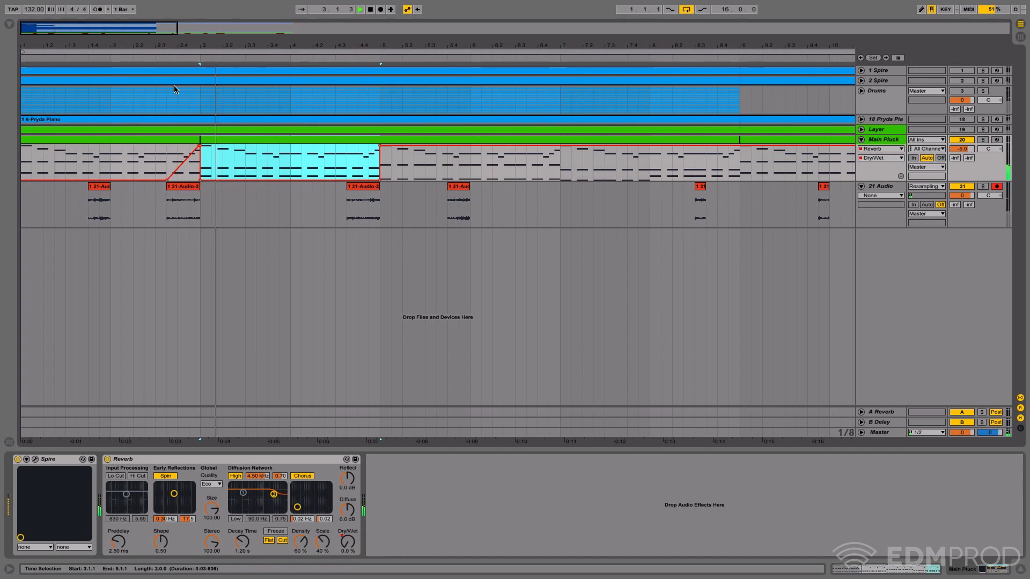
click(159, 59)
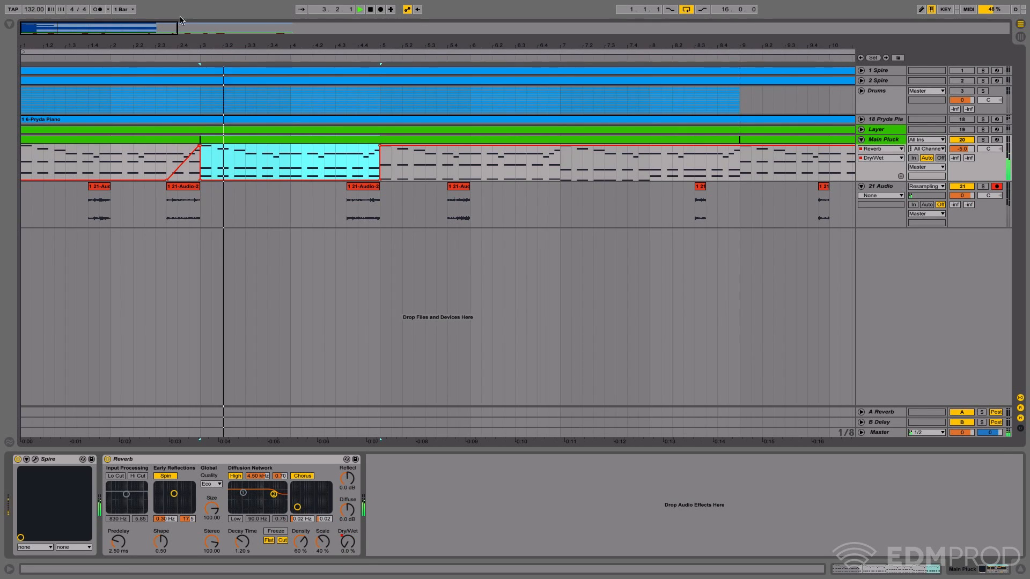
key(space)
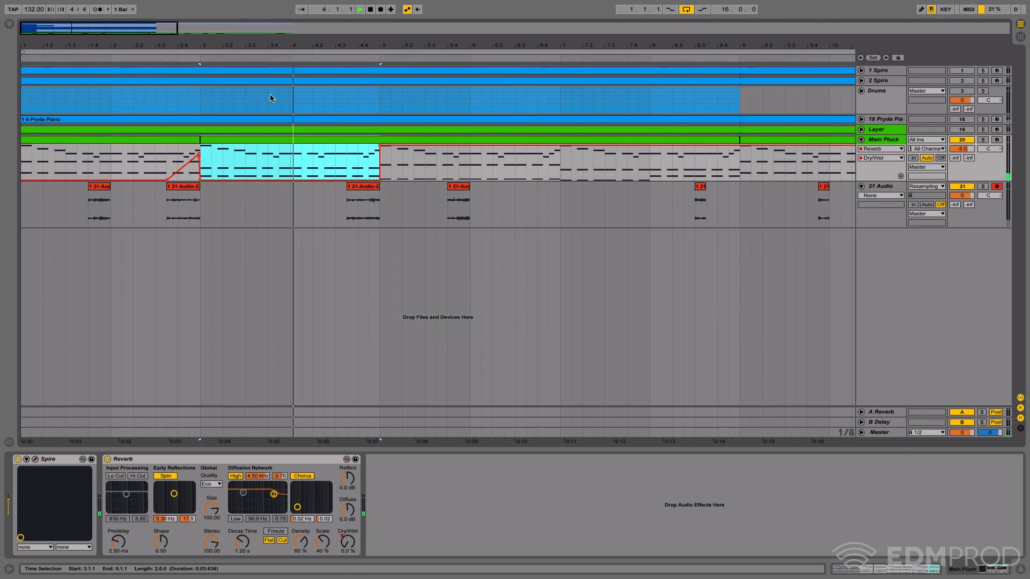
- Add a second rising Reverb Dry/Wet ramp on Main Pluck from 4.3.3 to 5.1.1
key(space)
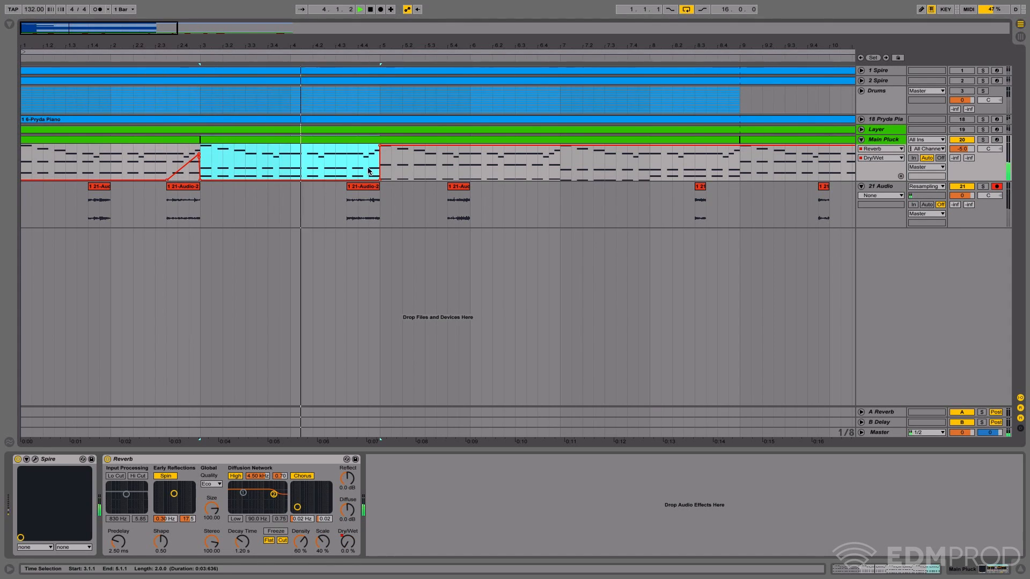
drag(346, 164, 377, 167)
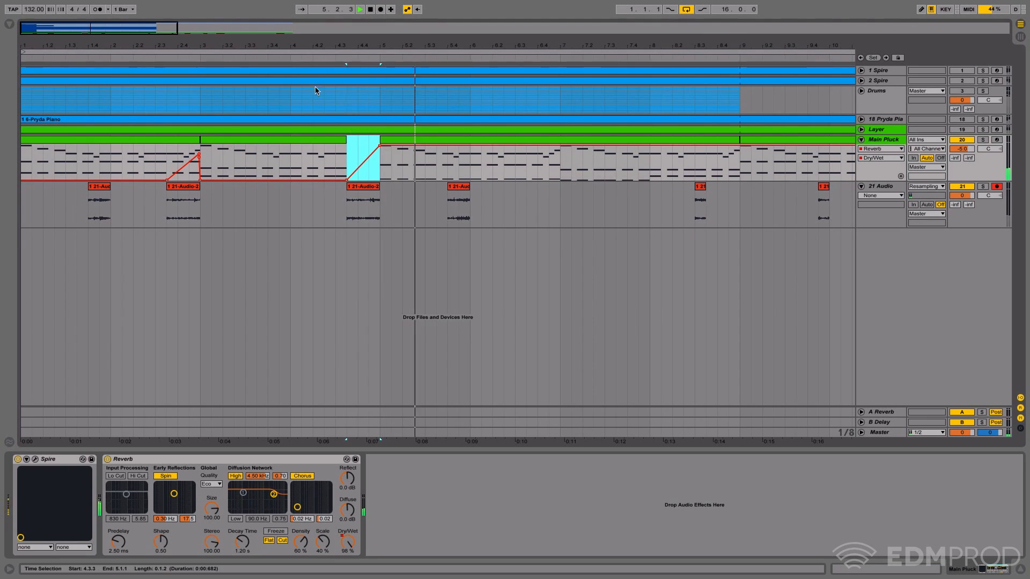
- Remove the Reverb Dry/Wet ramp leading into 5.1.1 on Main Pluck, bring its automation back to zero, and audition the section
click(283, 53)
click(376, 166)
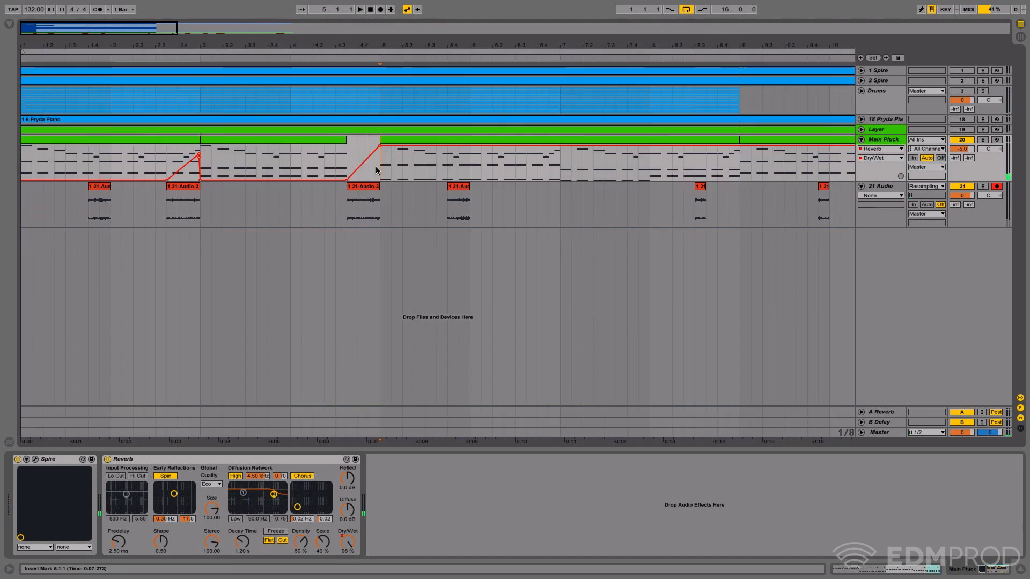
drag(380, 145, 382, 179)
key(space)
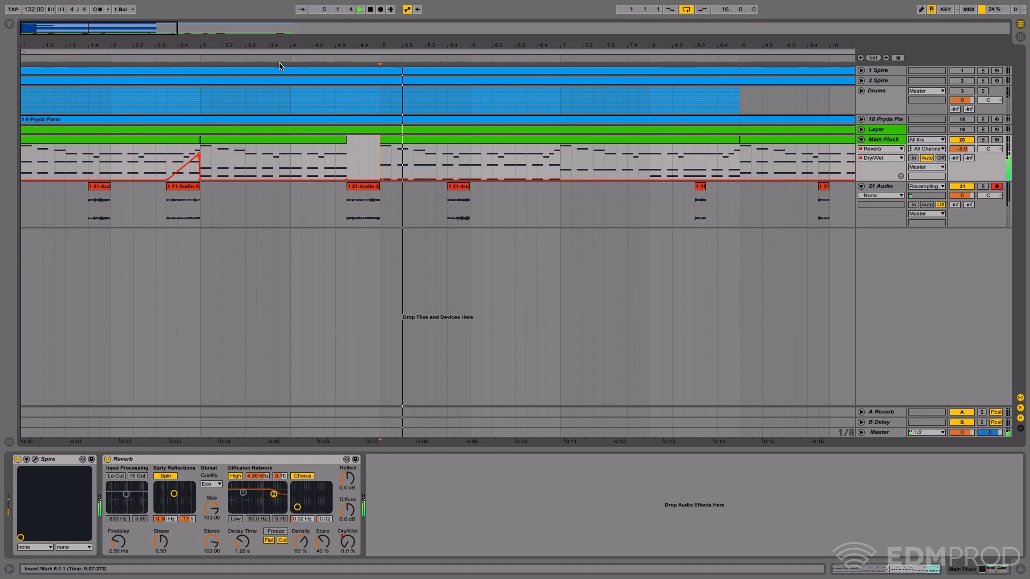
click(212, 59)
- Raise the 21 Audio track volume to 1.8 and audition the fills from around bar 4
click(892, 188)
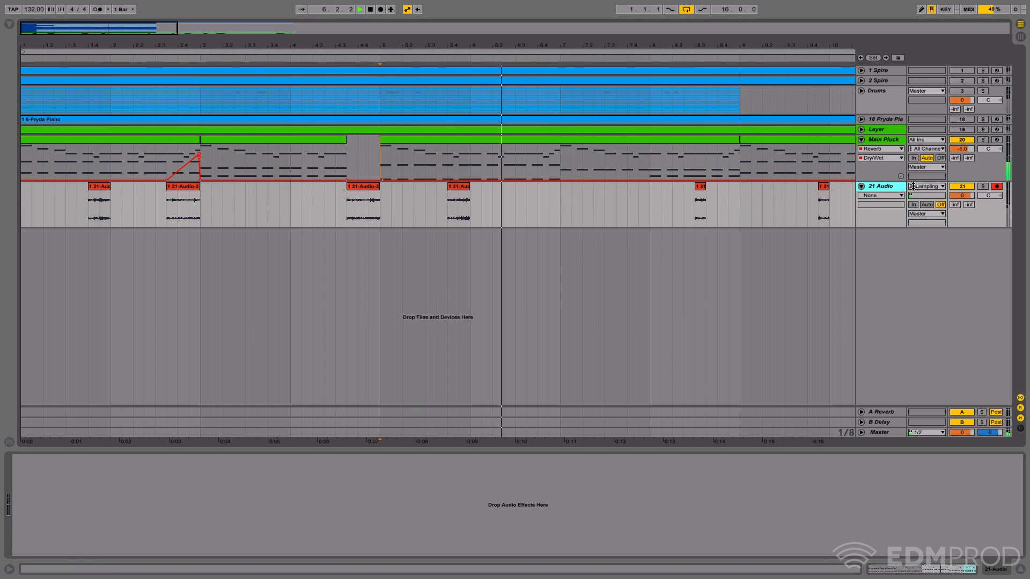
drag(961, 195, 961, 191)
key(space)
click(339, 53)
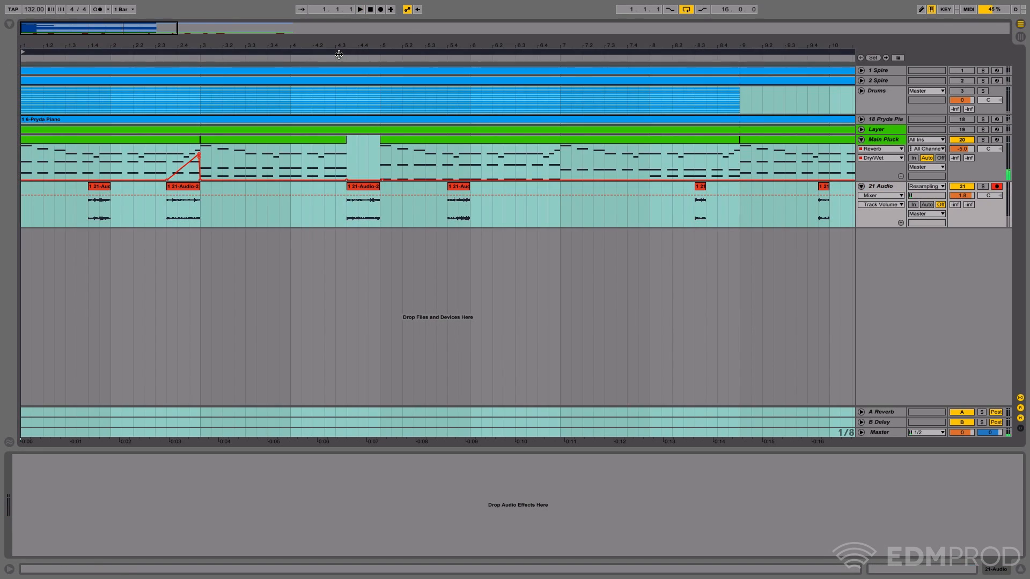
click(492, 220)
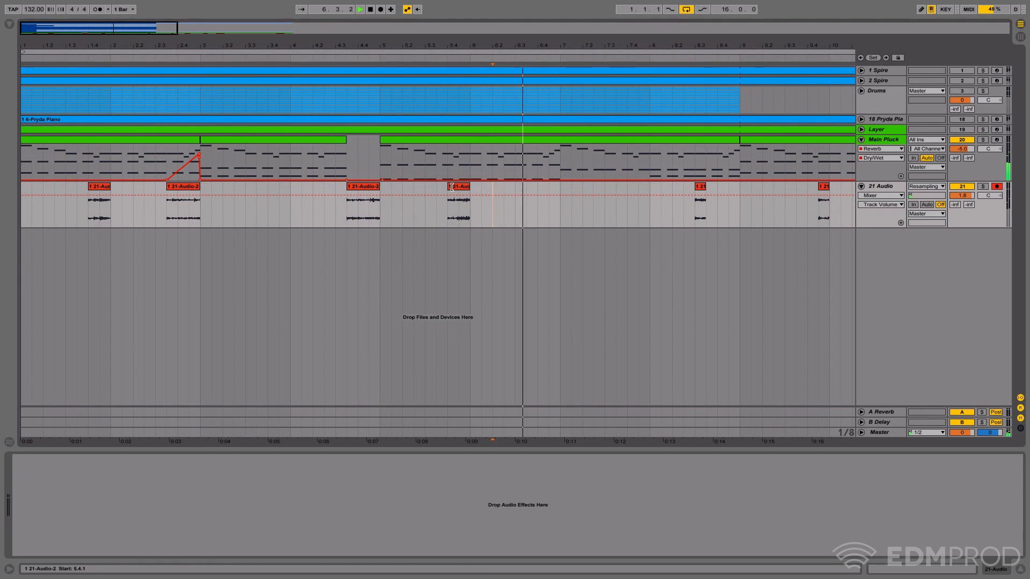
- Move the 21 Audio snippet at 5.4.1 to 6.4.1 so it ends at 7.1.1, and audition it
key(space)
click(469, 188)
drag(469, 189, 560, 188)
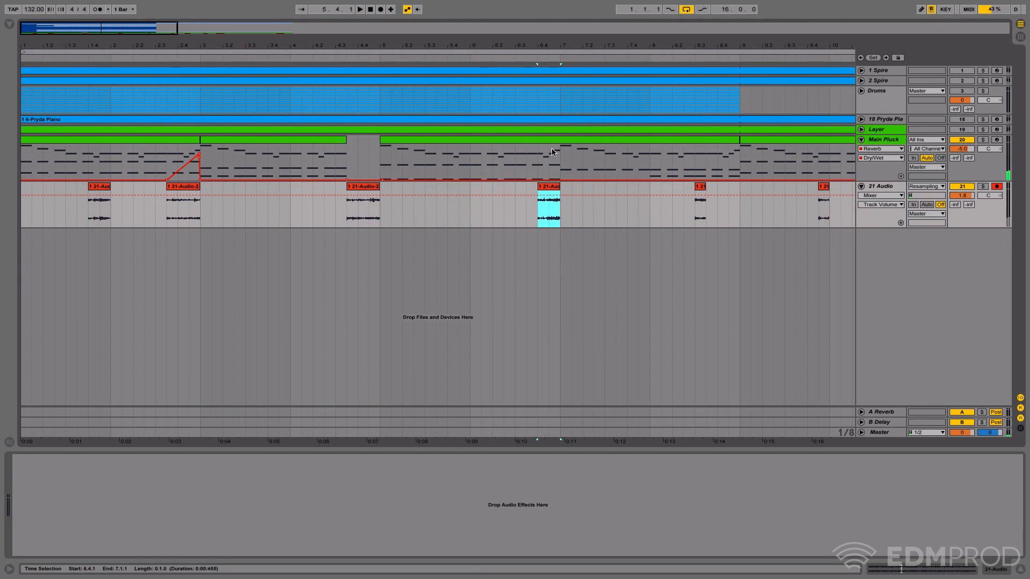
key(space)
key(space)
key(space)
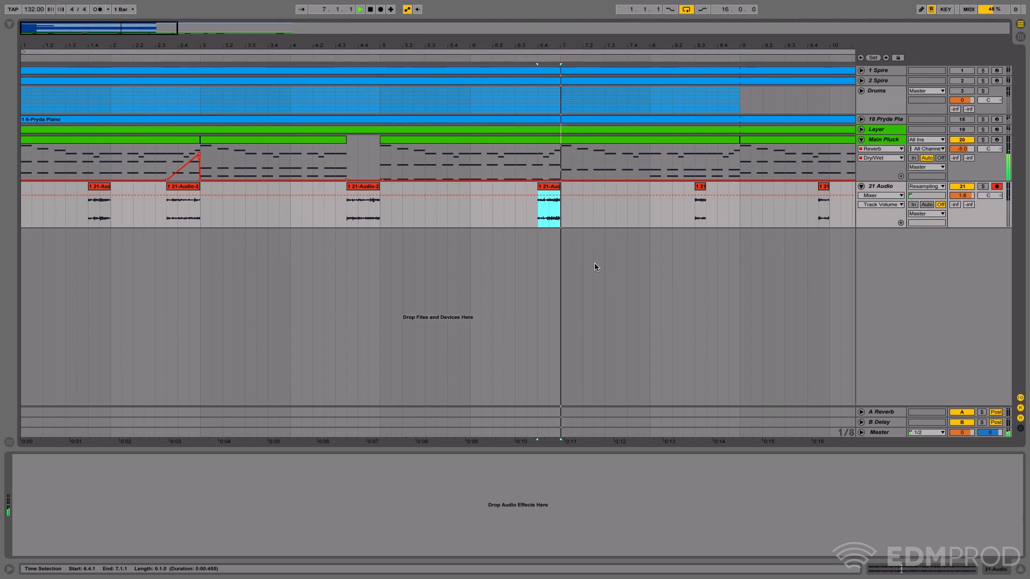
- Raise the Main Pluck Reverb's Dry/Wet automation across 6.4.1 to 7.1.1 and audition the passage
key(space)
drag(538, 173, 557, 179)
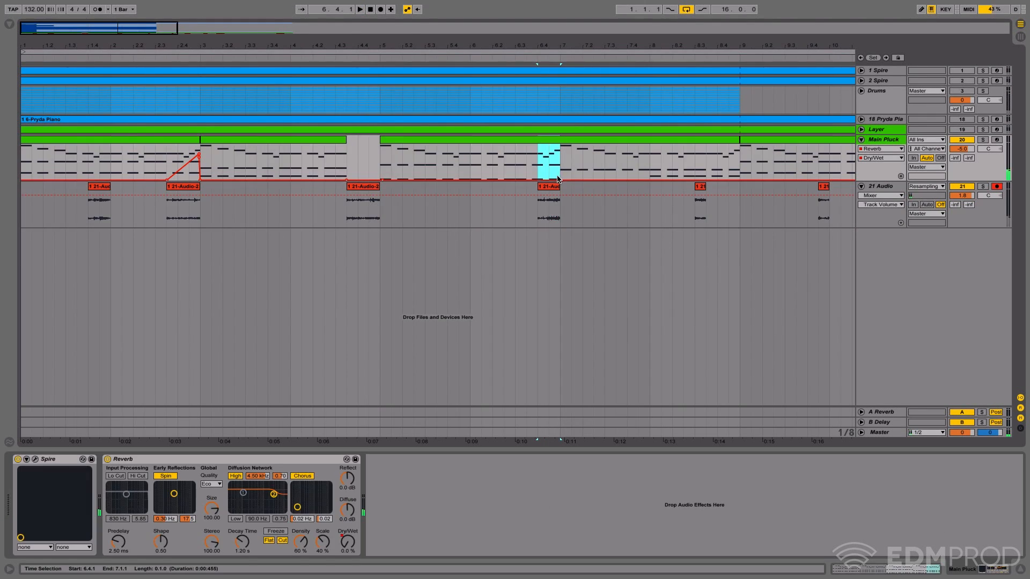
key(space)
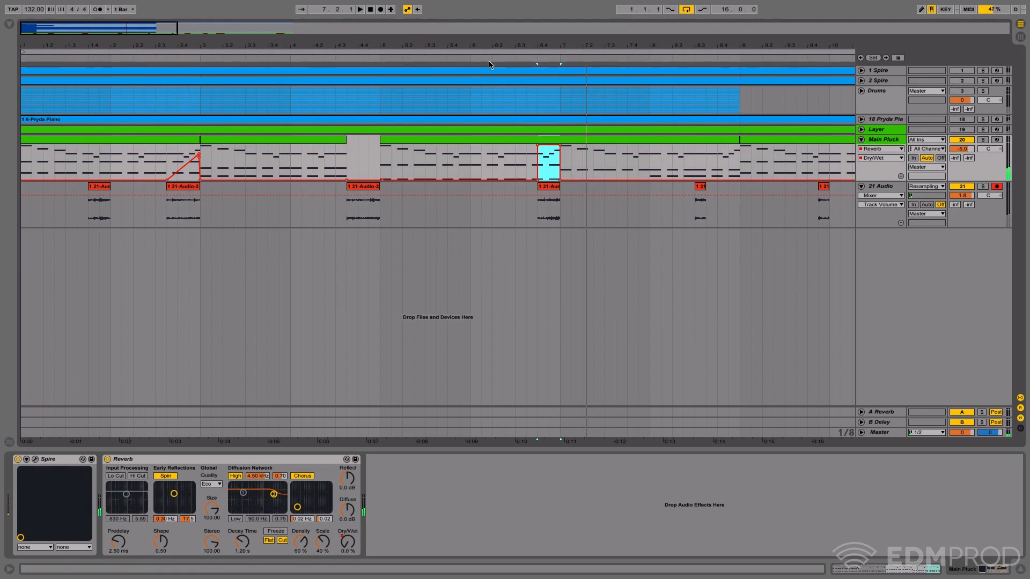
click(487, 60)
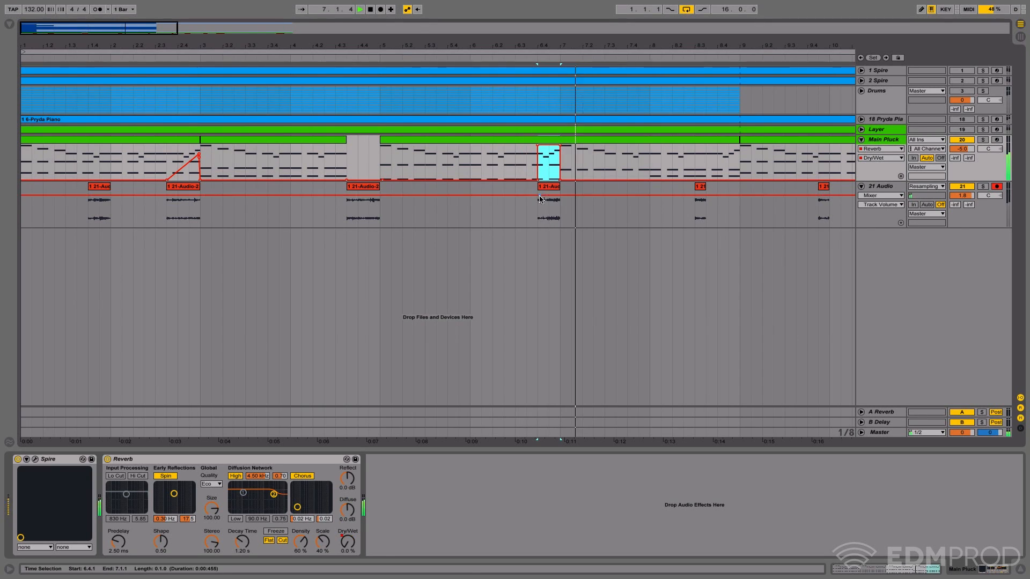
- Trim the start of the 21 Audio snippet ending at 7.1.1 to 6.4.3 and audition it
drag(541, 186, 550, 186)
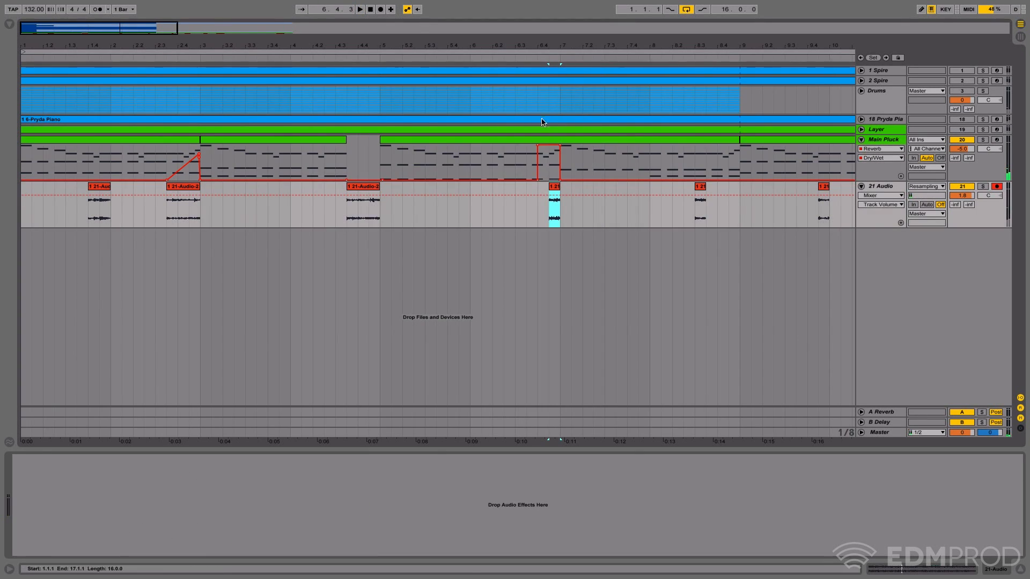
key(space)
key(space)
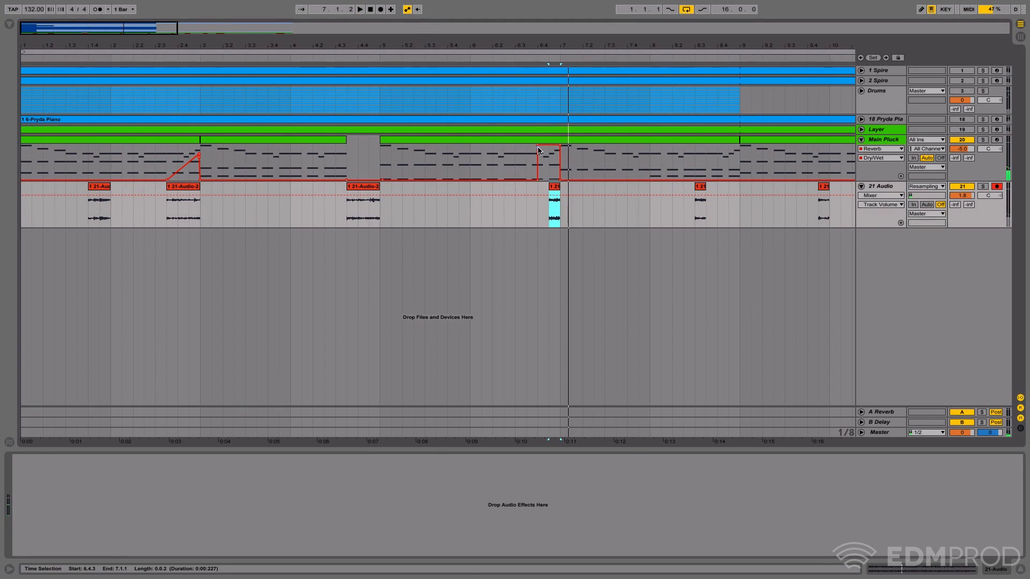
- Reshape the raised Dry/Wet block on Main Pluck into a ramp rising from zero at 6.4.1 to 7.1.1
click(539, 149)
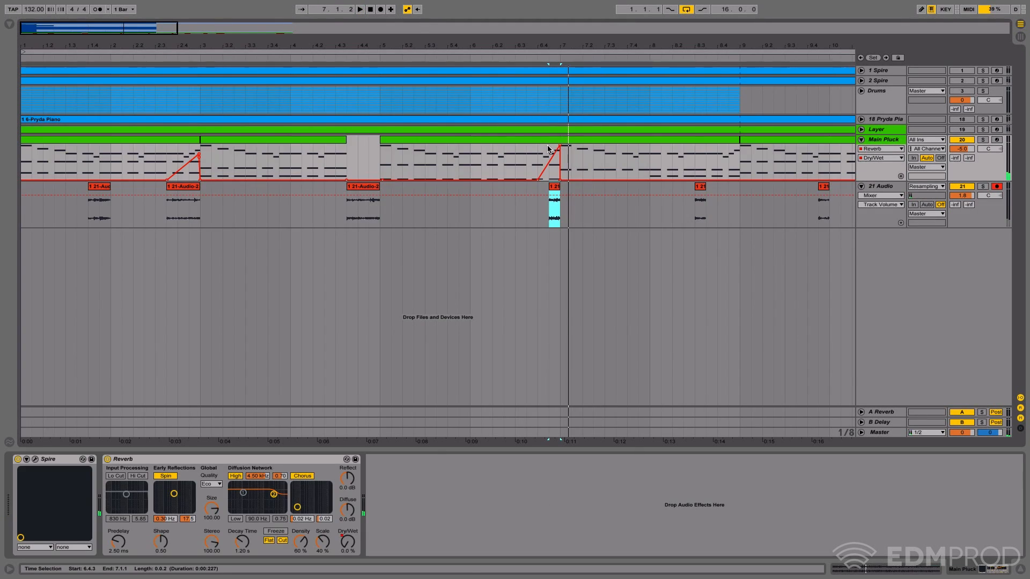
click(512, 58)
key(space)
- Try extending the start of the 6.4.3 snippet on 21 Audio back to 6.4.1, audition it, and undo the extension
drag(550, 187, 538, 187)
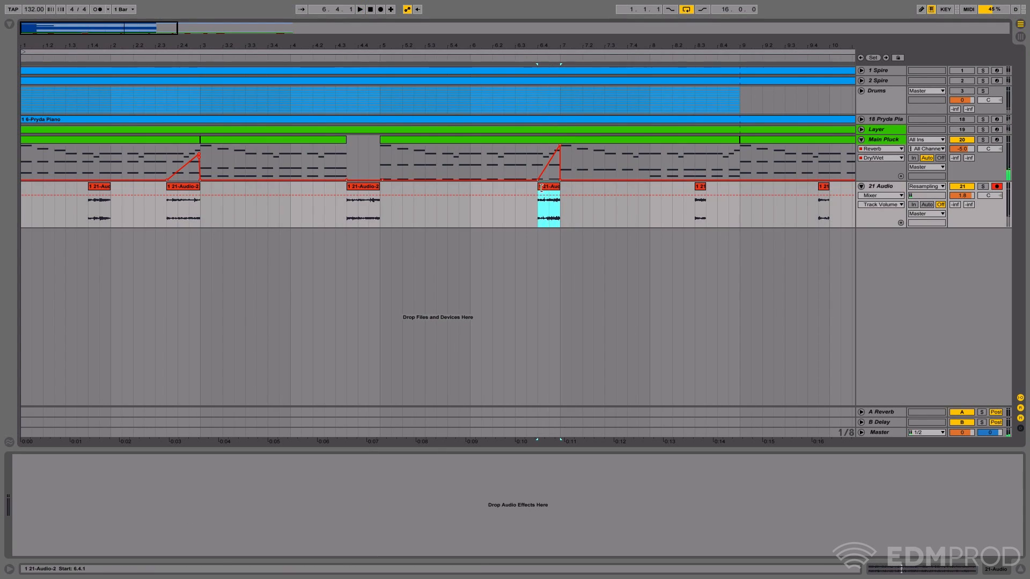
key(space)
key(space)
key(ctrl+z)
key(space)
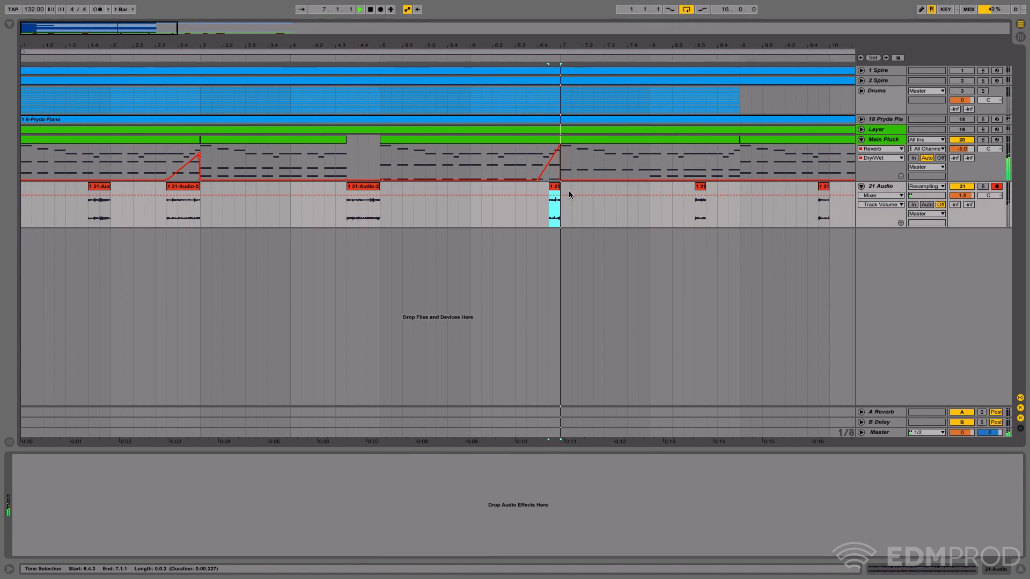
- Audition the transition into bar 7 repeatedly with the short 21 Audio snippet starting at 6.4.3
key(space)
key(space)
key(space)
click(506, 57)
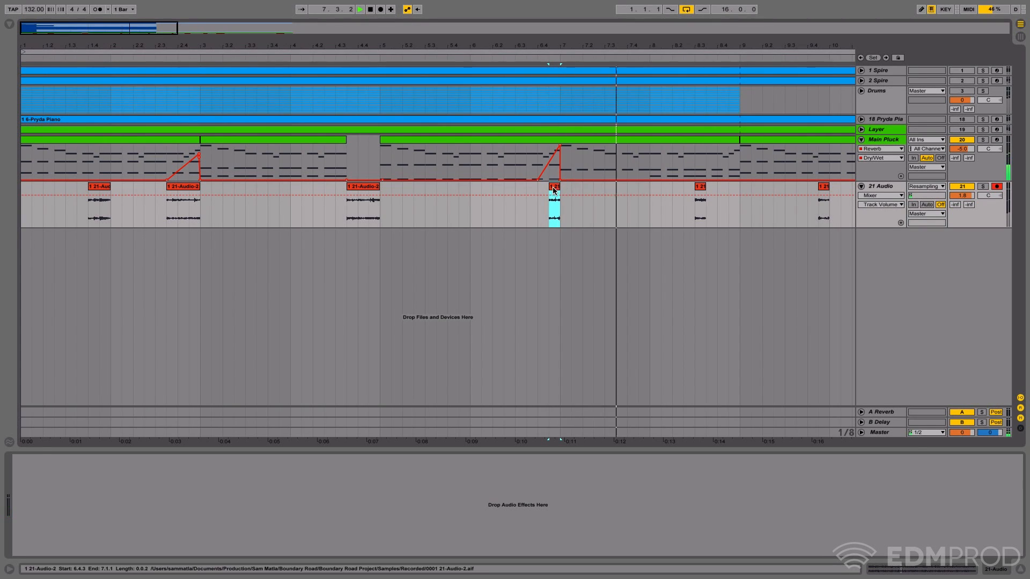
key(space)
mouse_move(558, 187)
mouse_down()
mouse_move(535, 189)
mouse_move(555, 189)
mouse_up()
key(space)
key(space)
key(space)
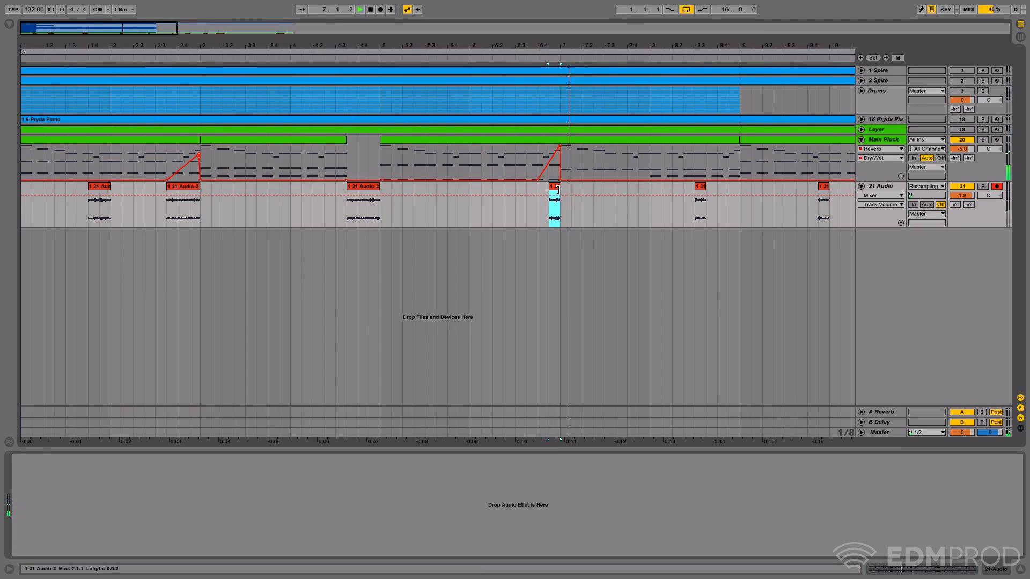
key(space)
key(ctrl+a)
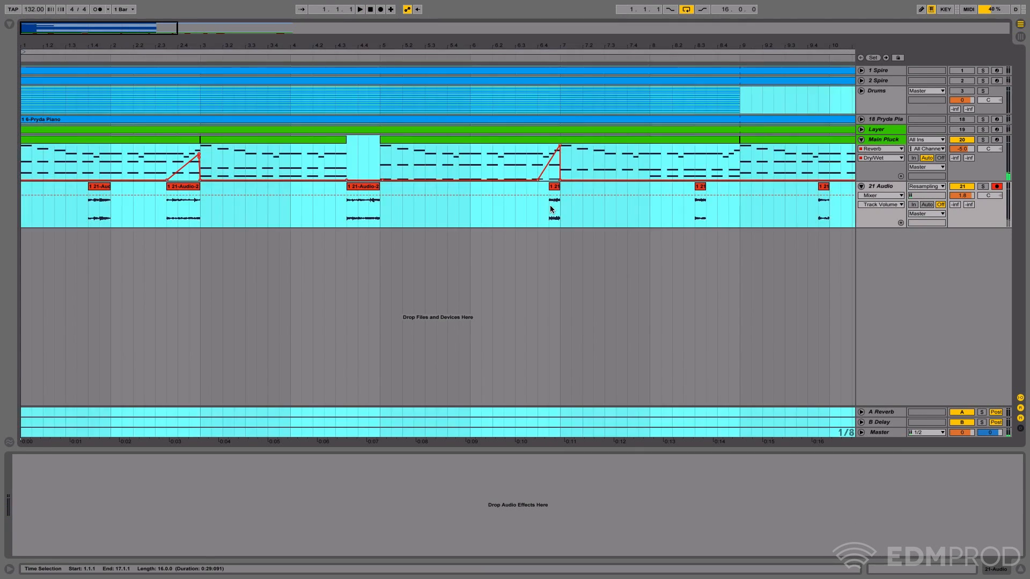
- Inspect the waveform and sample settings of the 6.4.3 snippet, hide the detail view, and survey the full arrangement
click(553, 187)
click(900, 570)
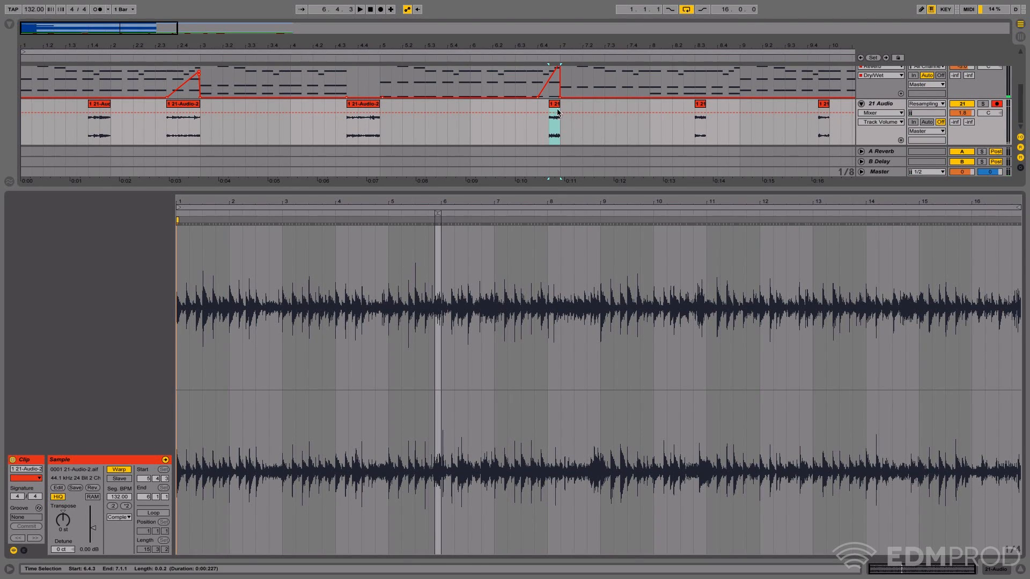
click(1021, 571)
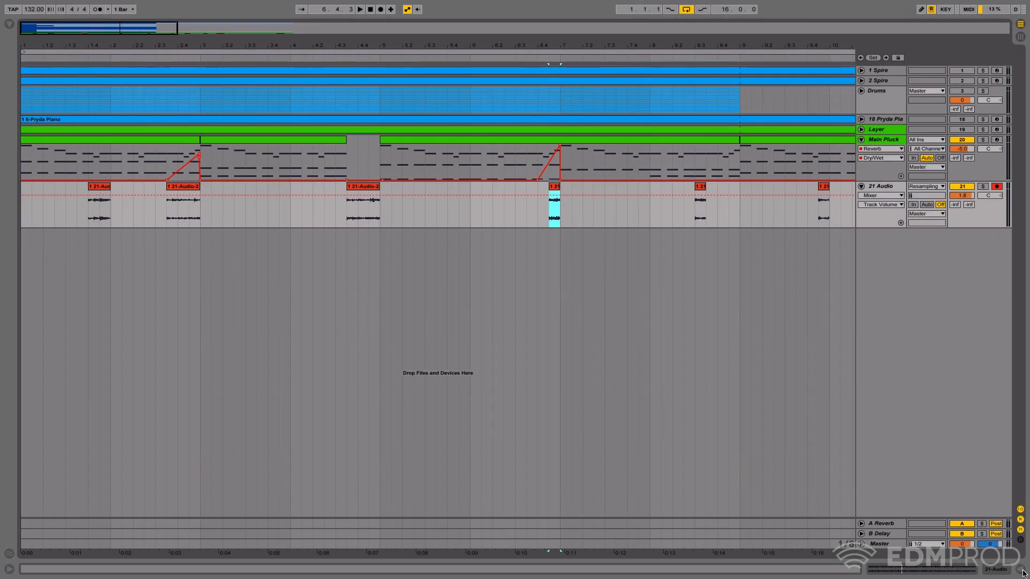
mouse_move(594, 49)
mouse_down()
mouse_move(594, 11)
mouse_move(593, 31)
mouse_up()
drag(364, 45, 261, 38)
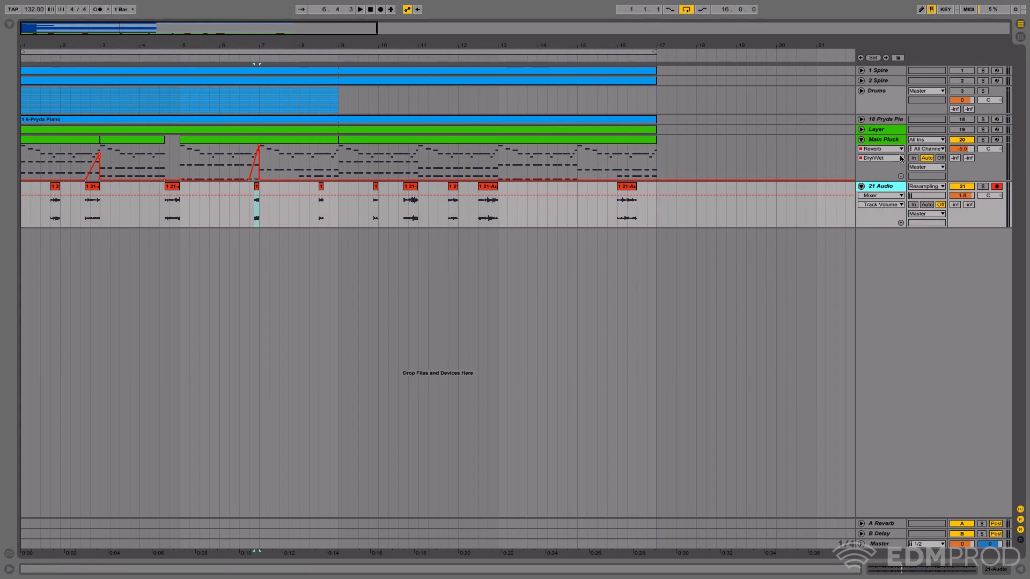
- Show the device view again and insert a new audio track below 21 Audio
click(881, 140)
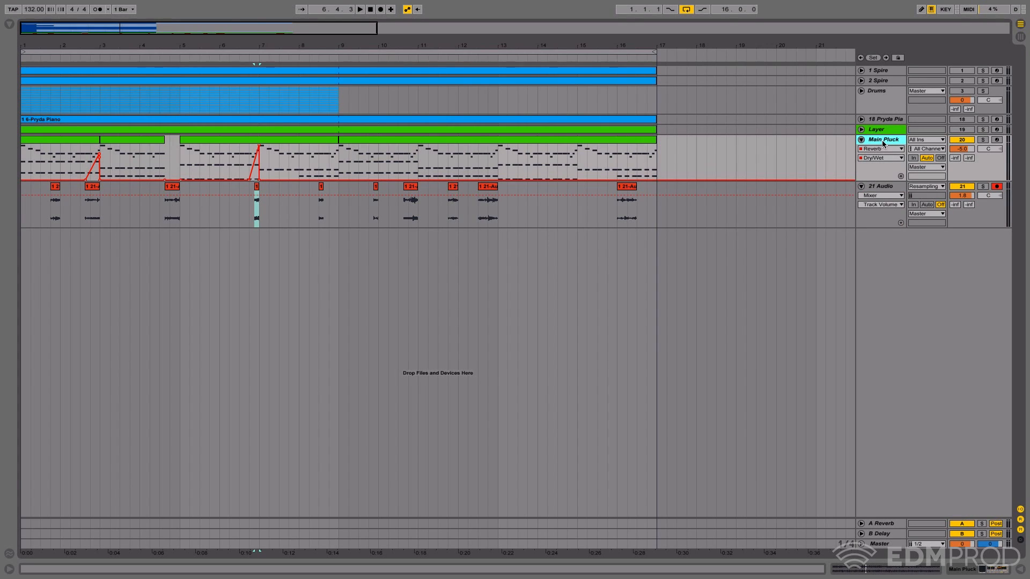
click(979, 567)
click(884, 186)
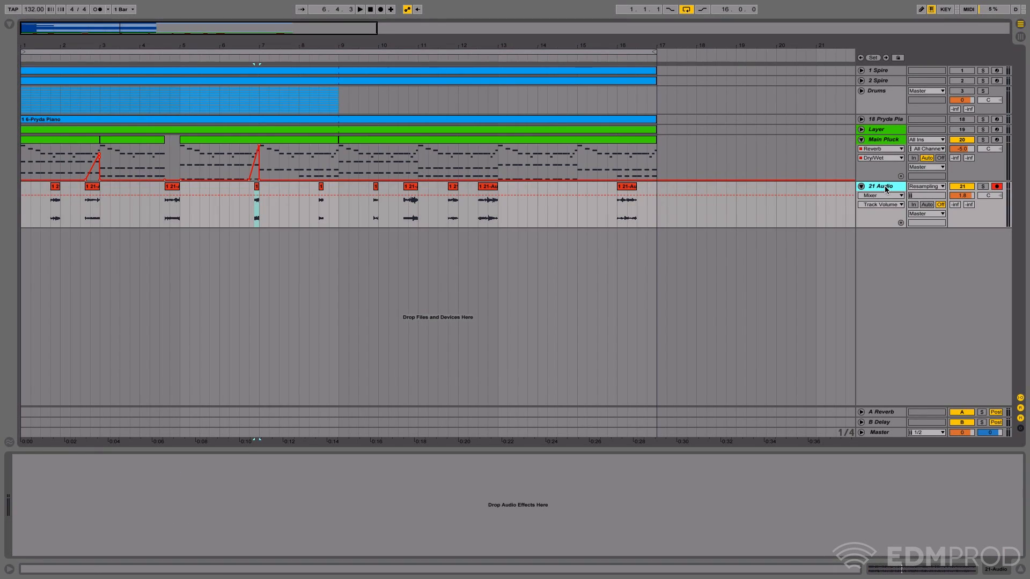
right_click(884, 185)
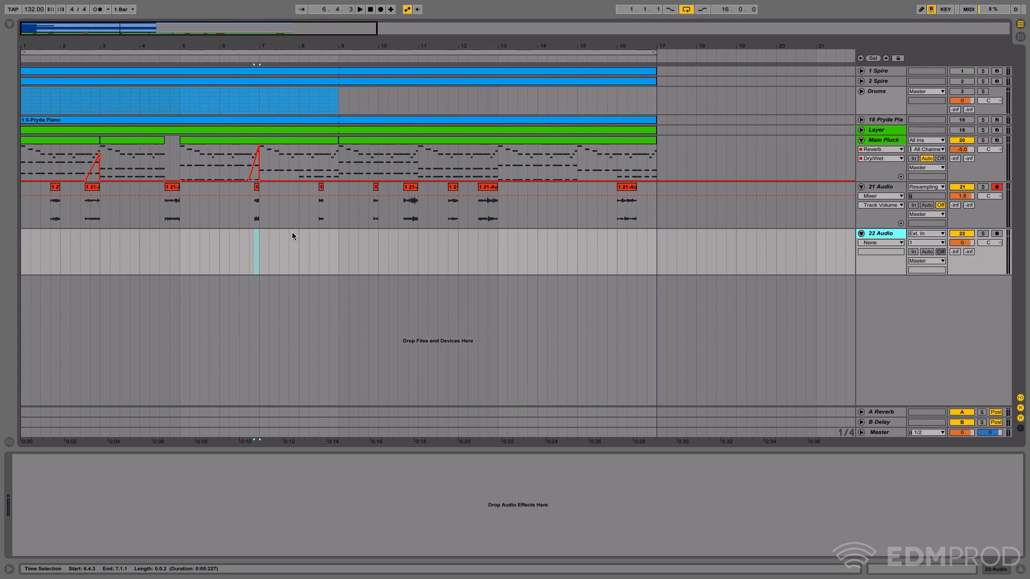
- Review Main Pluck's devices and highlight the fill regions 12.1.1–13.1.1 and 16.1.1–17.1.1 on 21 Audio
click(878, 140)
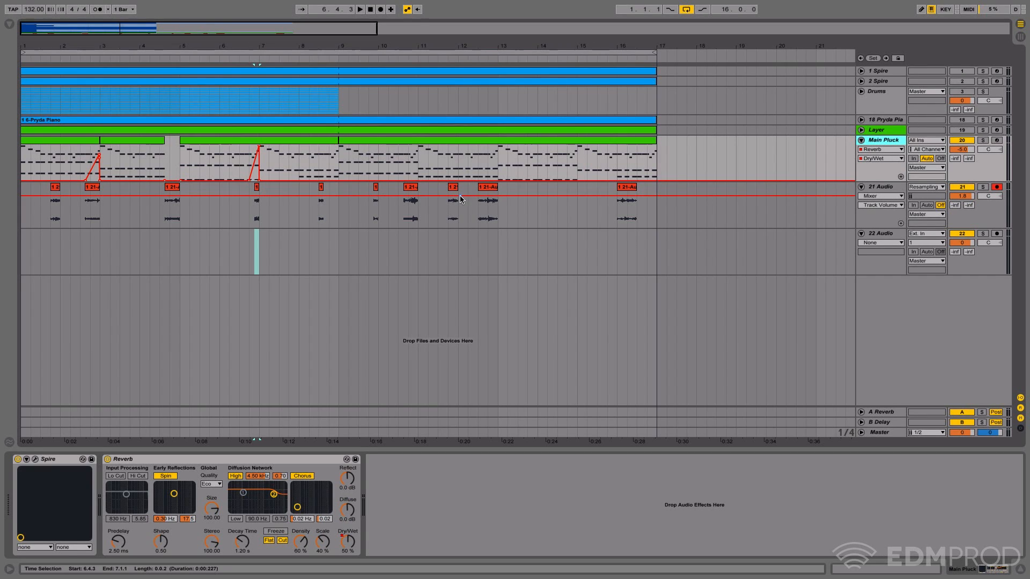
drag(459, 223, 497, 222)
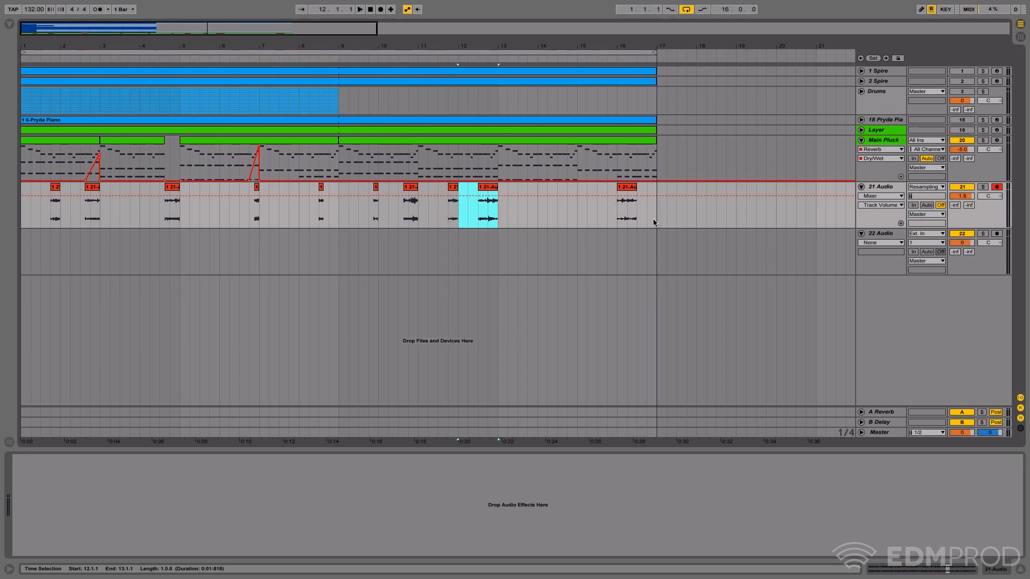
drag(654, 218, 619, 224)
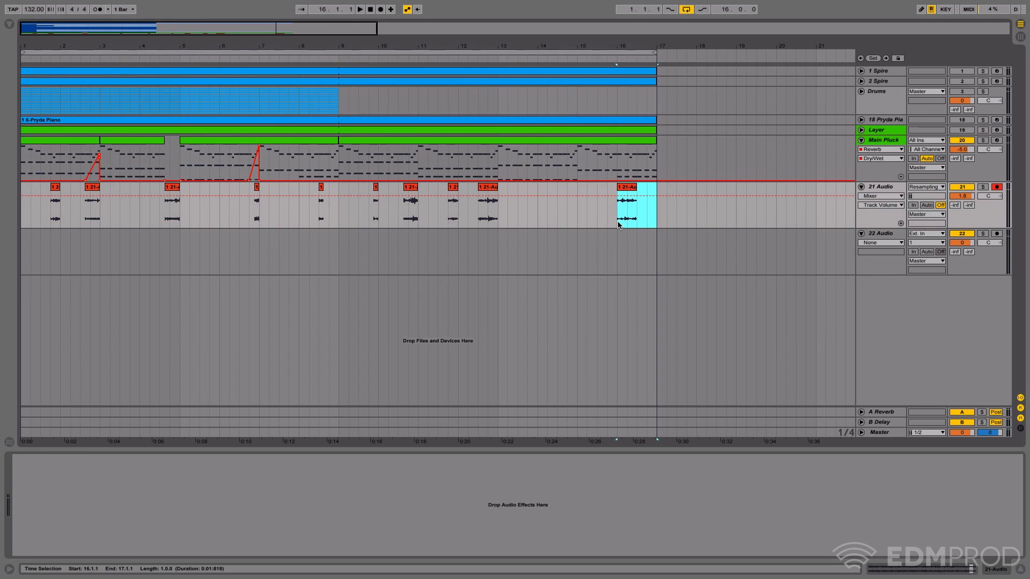
- Show the Reverb's Room Size automation on Main Pluck and examine the arrangement's end at 17.1.1 on 21 Audio
click(870, 144)
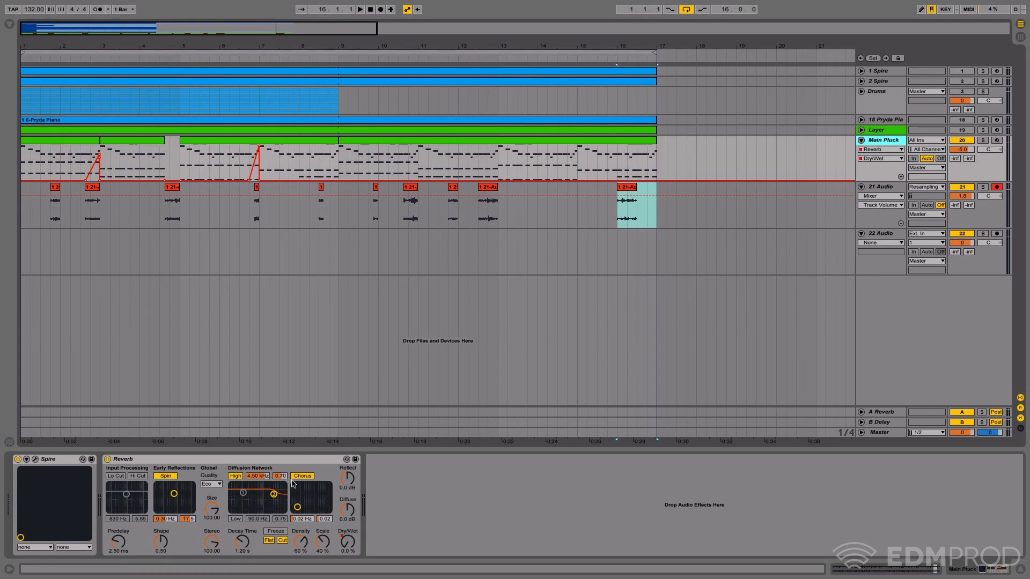
click(211, 509)
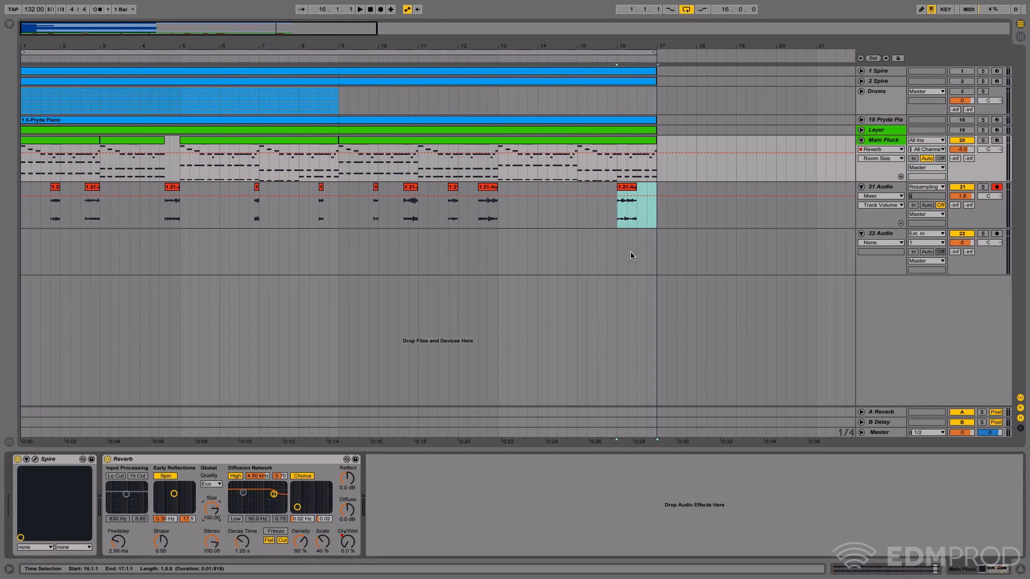
click(657, 216)
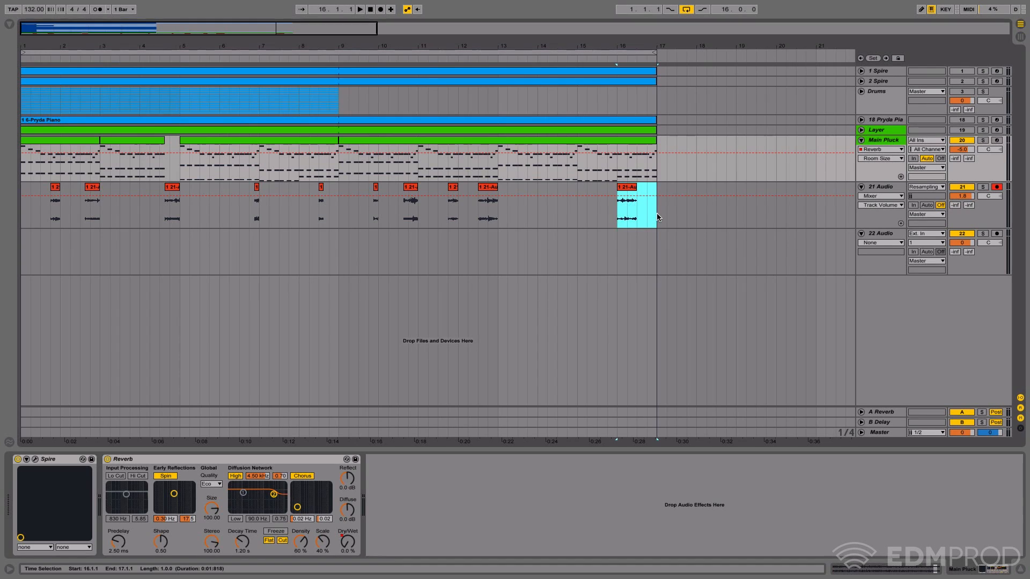
click(655, 214)
click(891, 143)
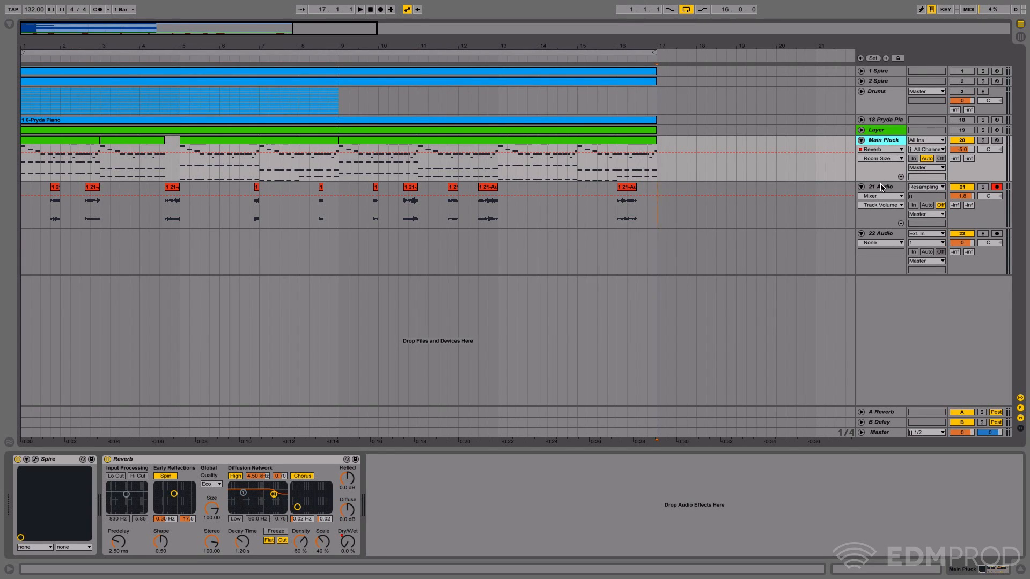
click(881, 187)
click(884, 140)
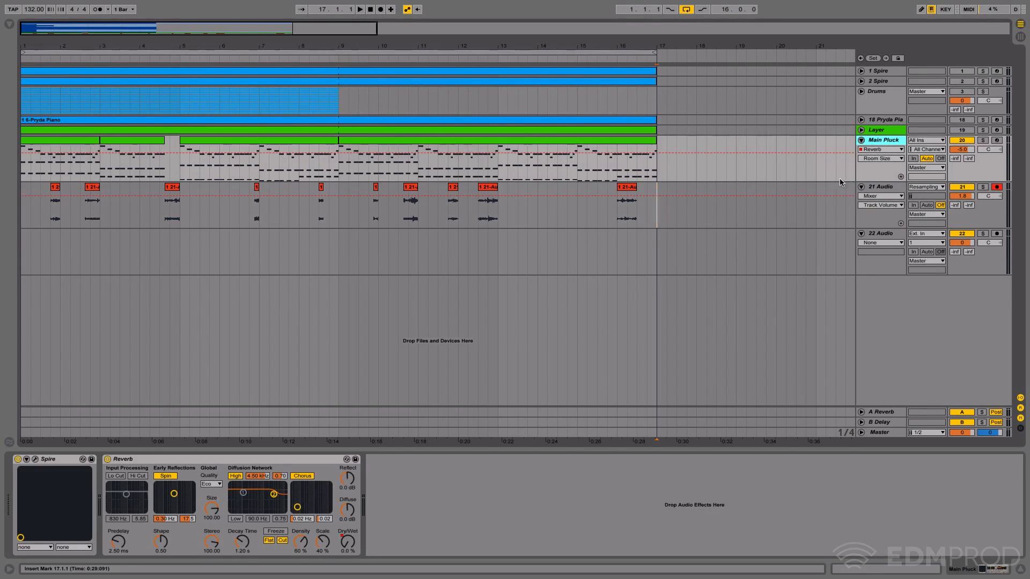